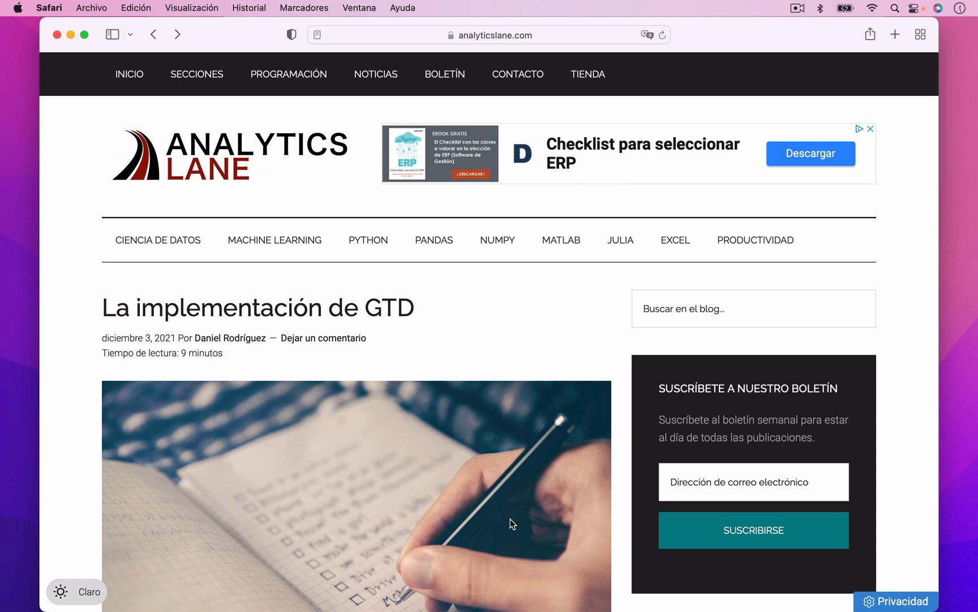
# Step: Look over the article "La implementación de GTD" from its title down to the list of entries in the series
pyautogui.scroll(-1, 480, 522)
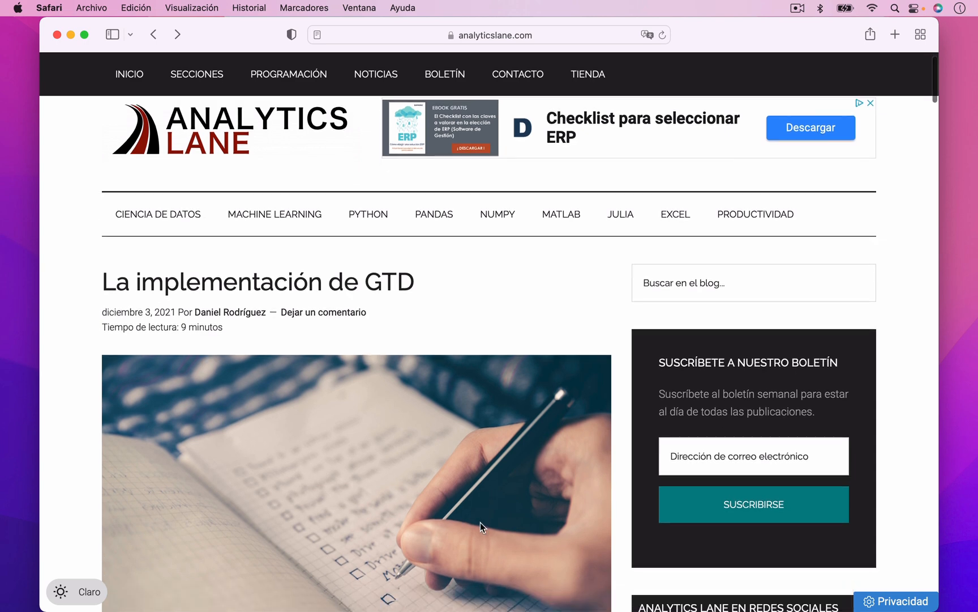
pyautogui.scroll(1, 480, 522)
pyautogui.moveTo(100, 318); pyautogui.dragTo(441, 311)
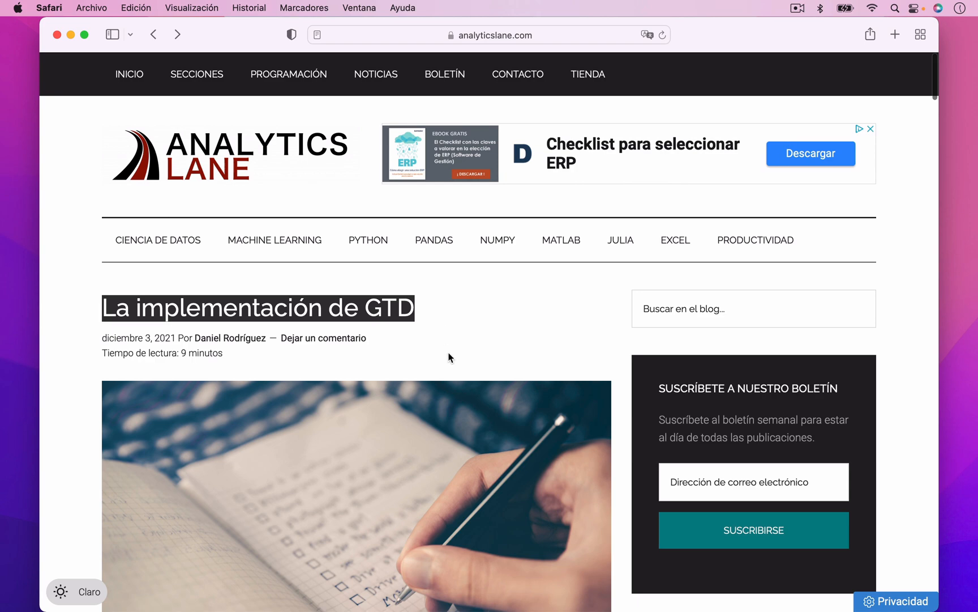
pyautogui.scroll(-4, 448, 353)
pyautogui.scroll(-9, 449, 352)
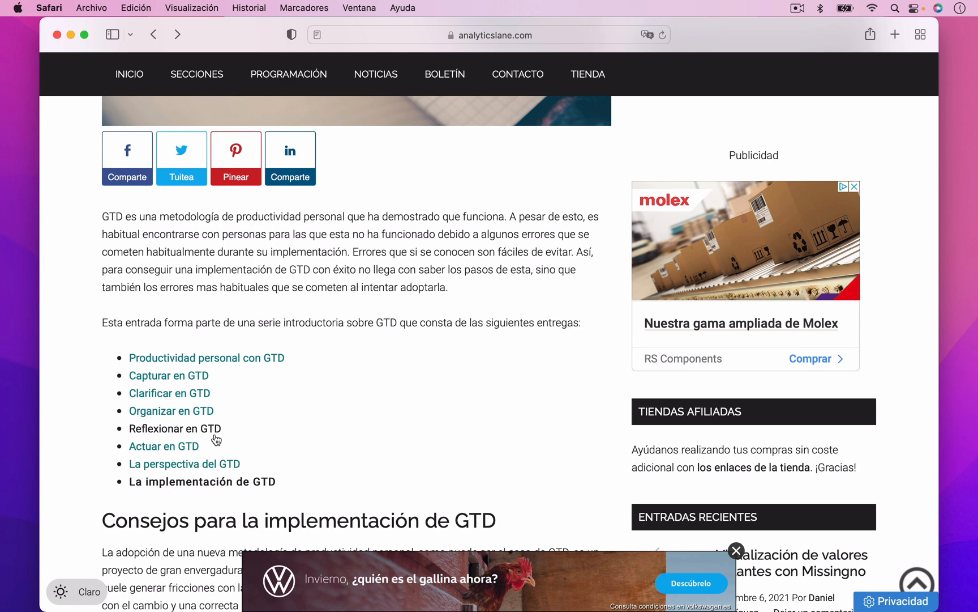
# Step: Switch to the App Store and launch Things 3 from its product page
pyautogui.click(17, 7)
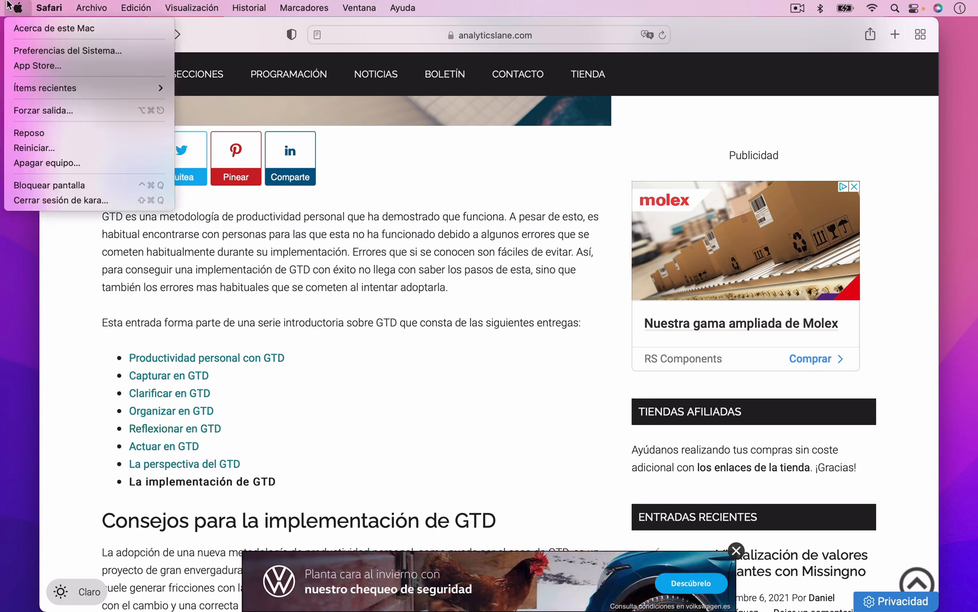
pyautogui.click(35, 67)
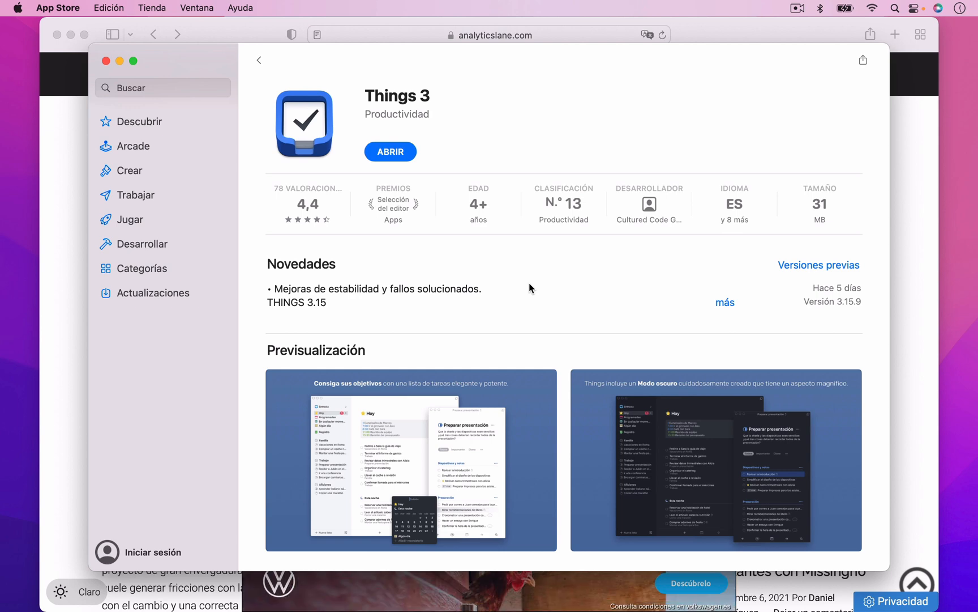
pyautogui.click(390, 152)
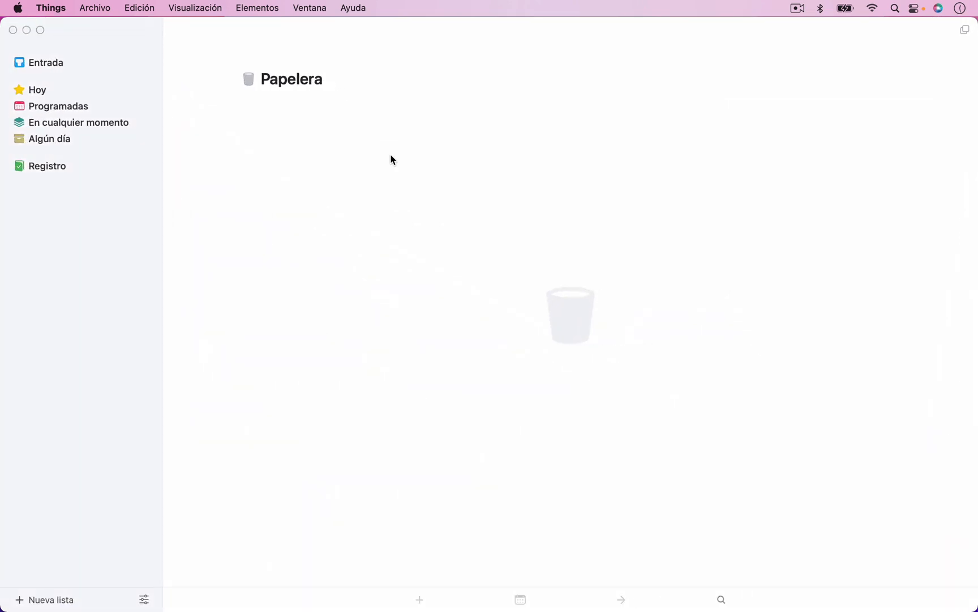
# Step: Create a task named "Tarea 1" with the note "Nota 1" in the Entrada list
pyautogui.click(56, 66)
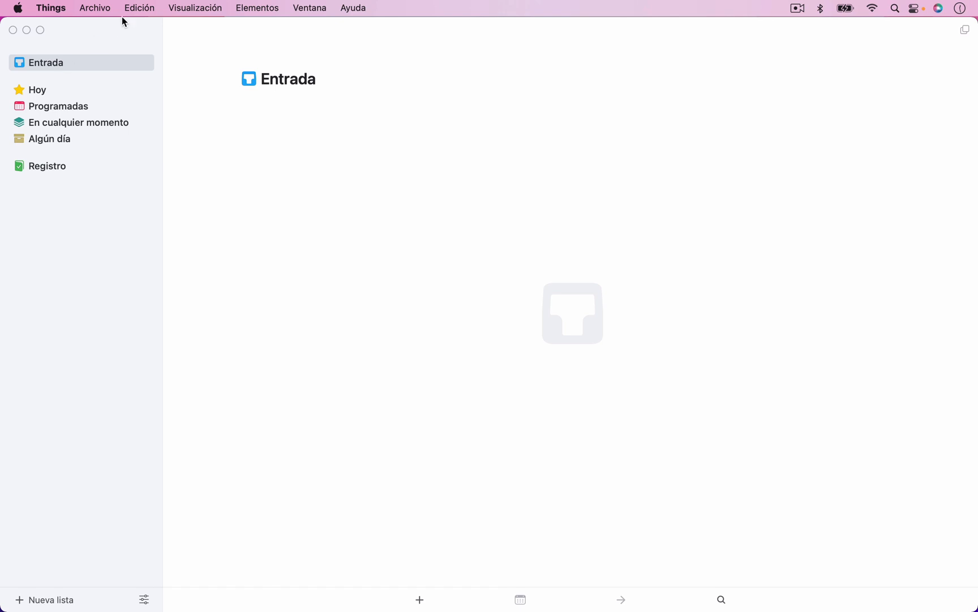
pyautogui.click(420, 599)
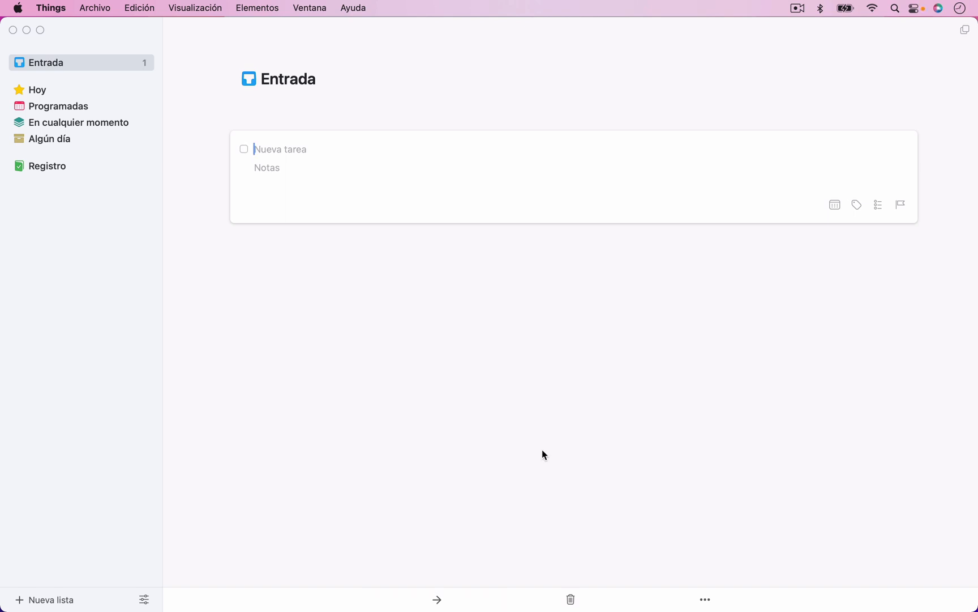
pyautogui.write('Tarea 1')
pyautogui.press('Return')
pyautogui.write('Nota 1')
pyautogui.click(558, 419)
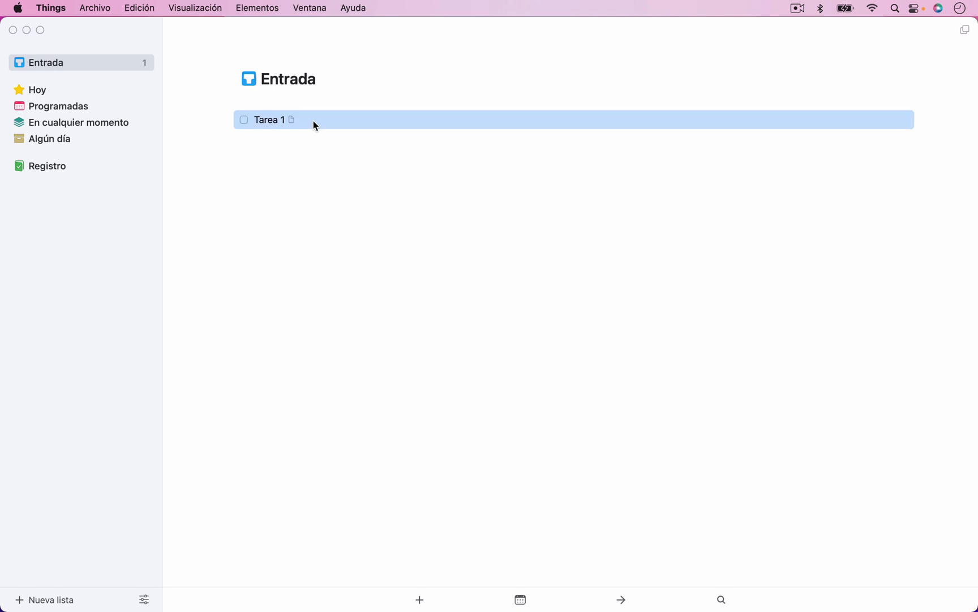
# Step: Set the deadline of Tarea 1 to 27 December
pyautogui.doubleClick(313, 124)
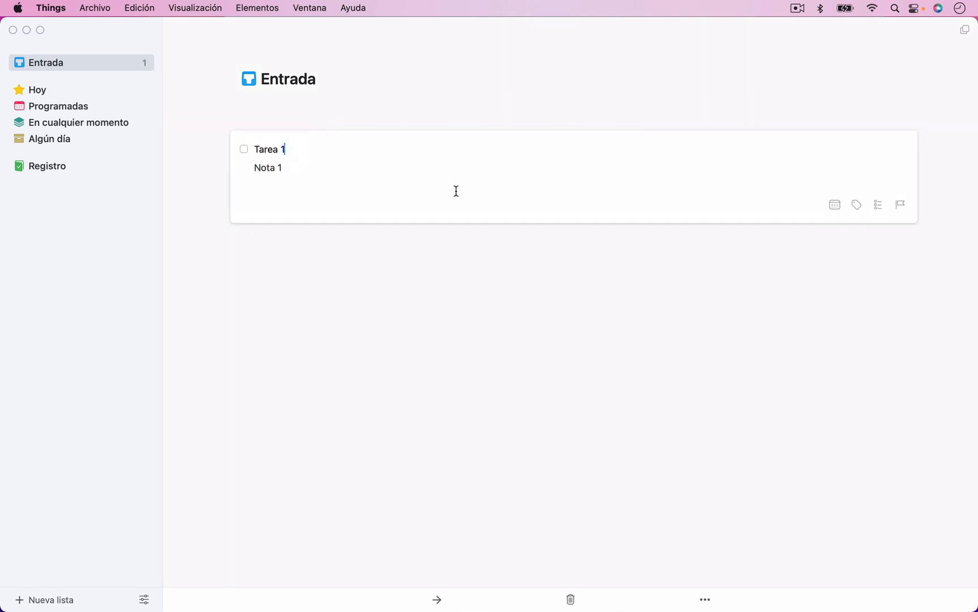
pyautogui.click(903, 212)
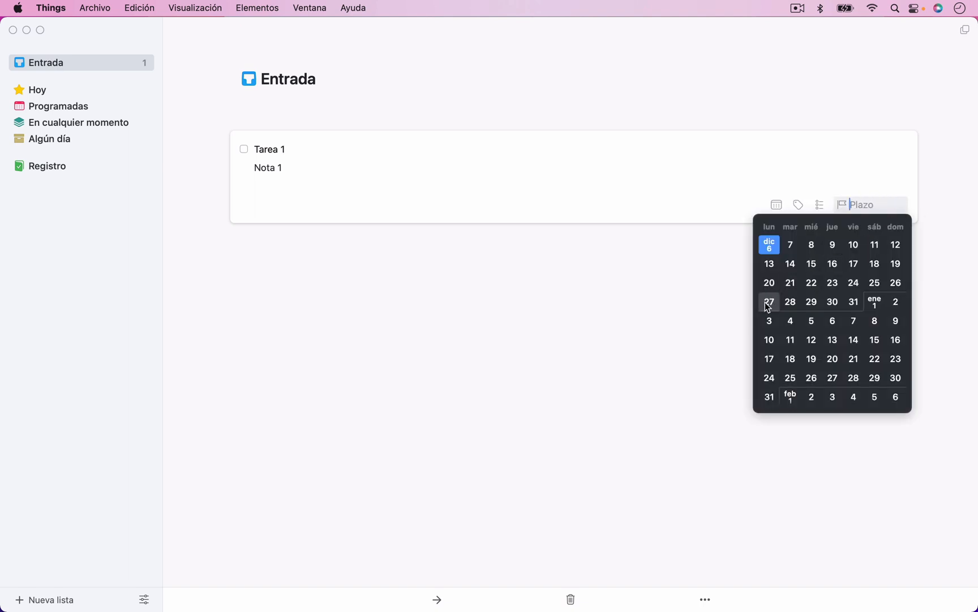
pyautogui.click(765, 302)
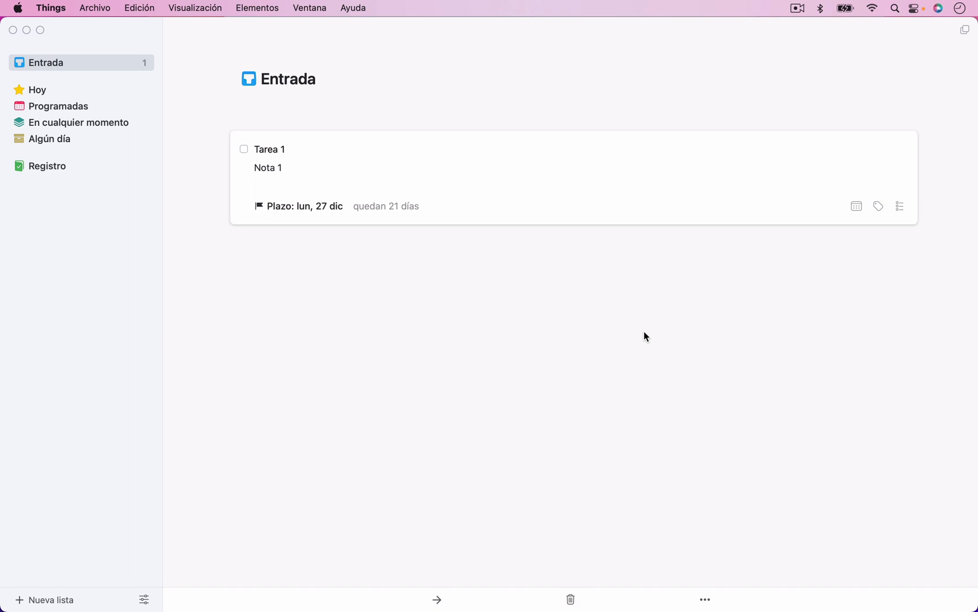
pyautogui.click(648, 328)
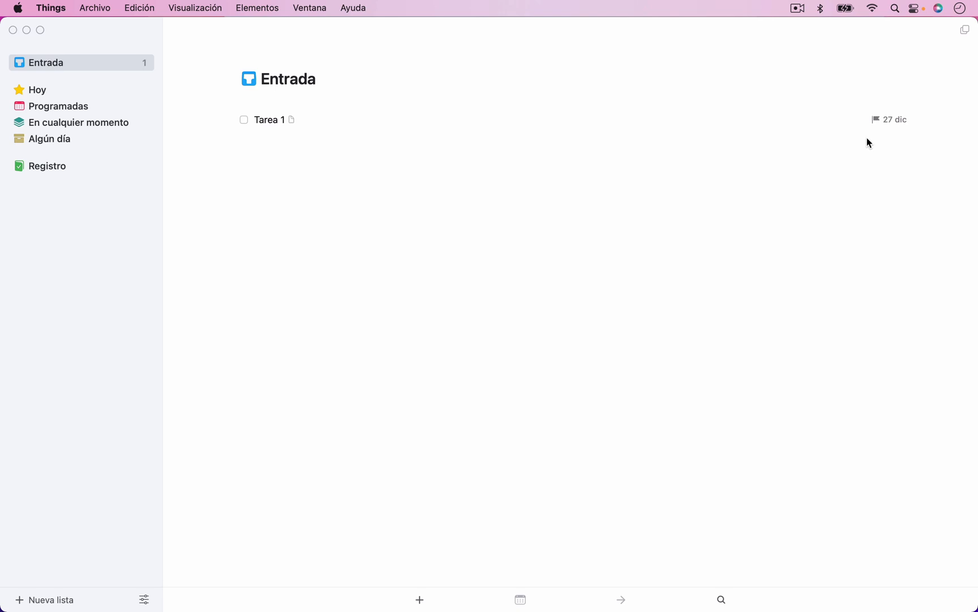
# Step: Add a checklist to Tarea 1 with "Elemento 1" as its first item
pyautogui.doubleClick(642, 116)
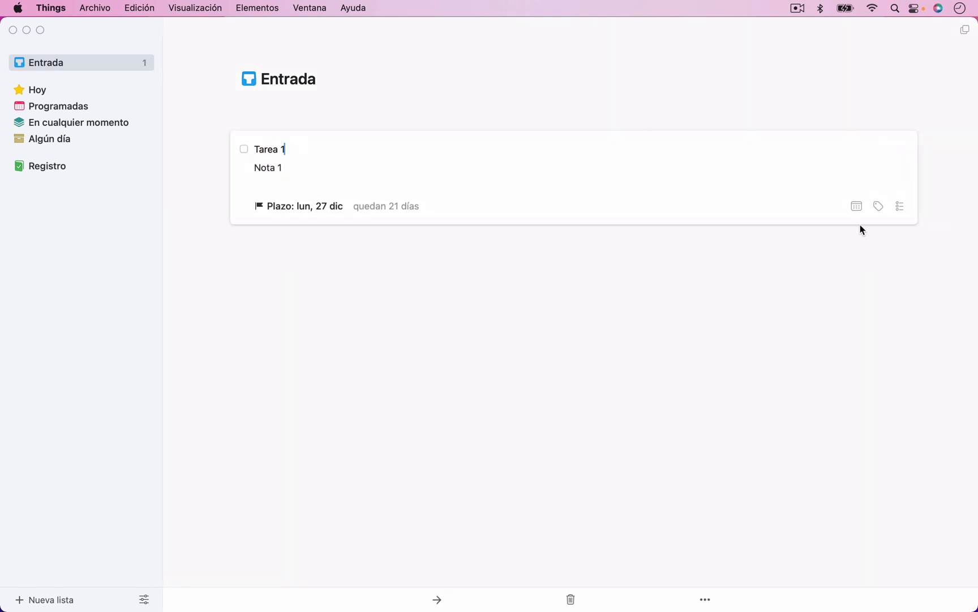
pyautogui.click(901, 210)
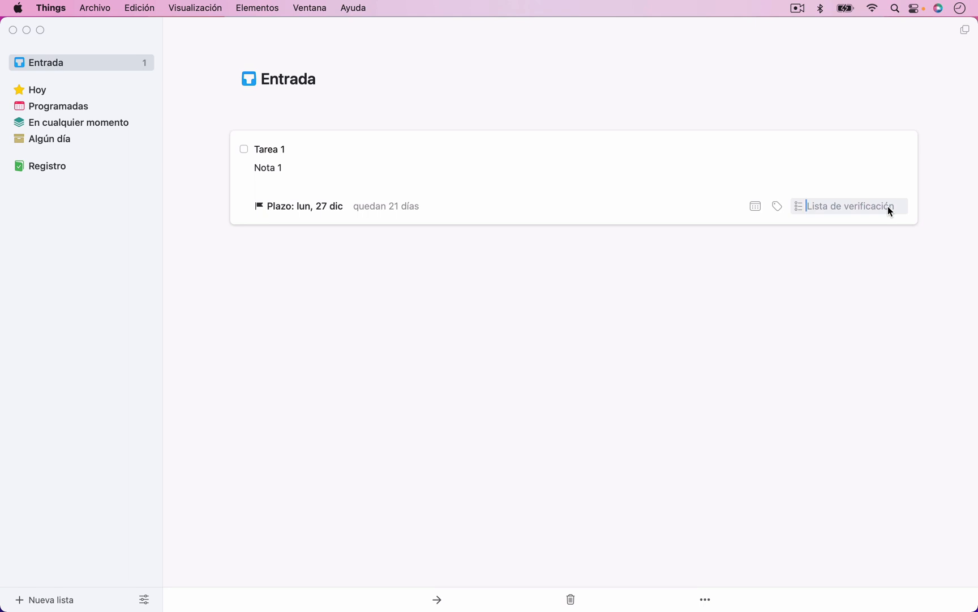
pyautogui.write('Elemento')
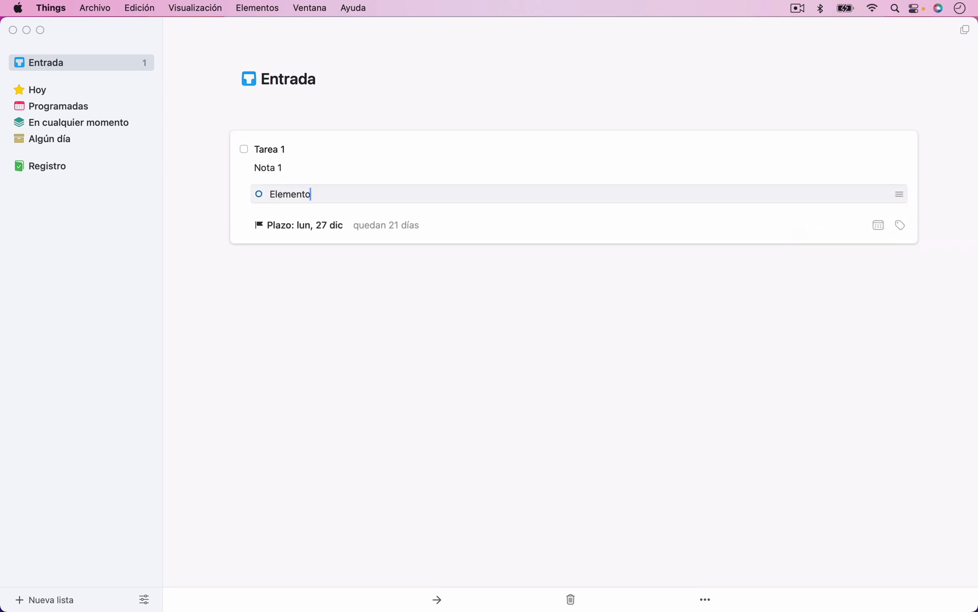
pyautogui.write(' 1')
pyautogui.press('Return')
# Step: Add the items "Elemento 2" and "Elemento 3" to the checklist of Tarea 1 and close the task
pyautogui.write('El')
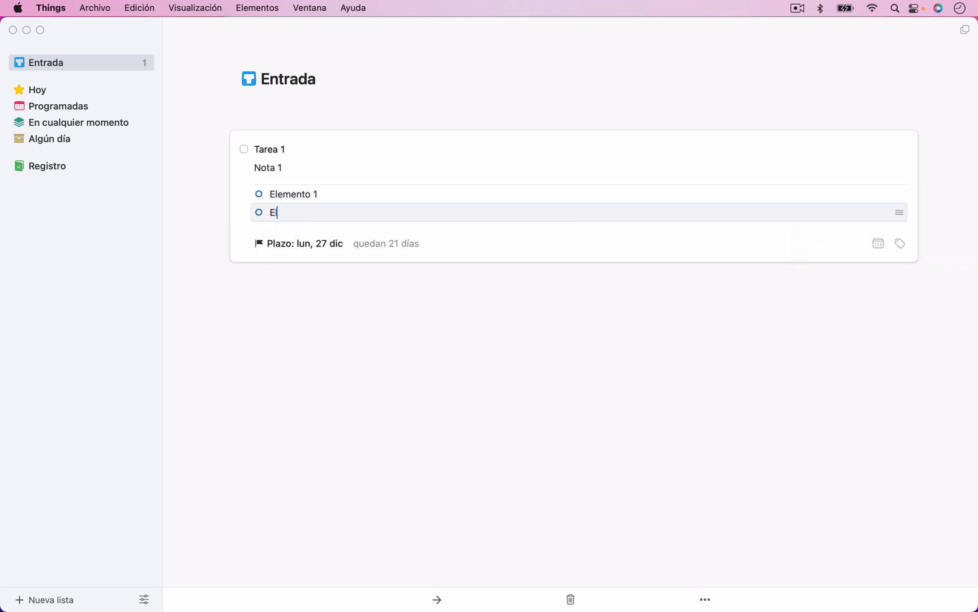
pyautogui.write('mento 2')
pyautogui.press('BackSpace')
pyautogui.press('BackSpace')
pyautogui.press('BackSpace')
pyautogui.press('BackSpace')
pyautogui.write('to')
pyautogui.press('Left')
pyautogui.press('Left')
pyautogui.press('Left')
pyautogui.press('Left')
pyautogui.press('Left')
pyautogui.write('e')
pyautogui.press('Right')
pyautogui.press('Right')
pyautogui.press('Right')
pyautogui.press('Right')
pyautogui.press('Right')
pyautogui.write('2')
pyautogui.press('Return')
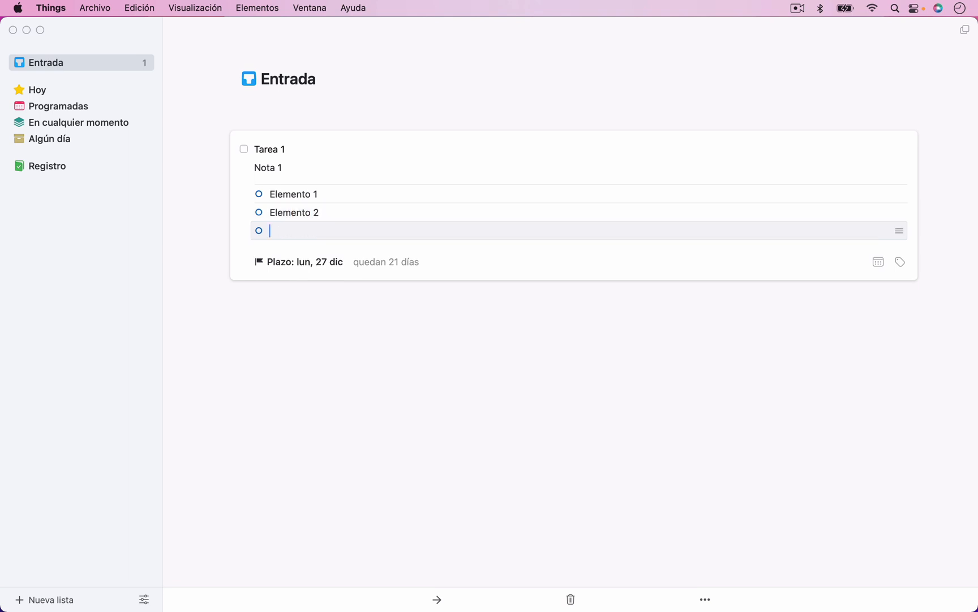
pyautogui.write('Elemento 3')
pyautogui.click(451, 375)
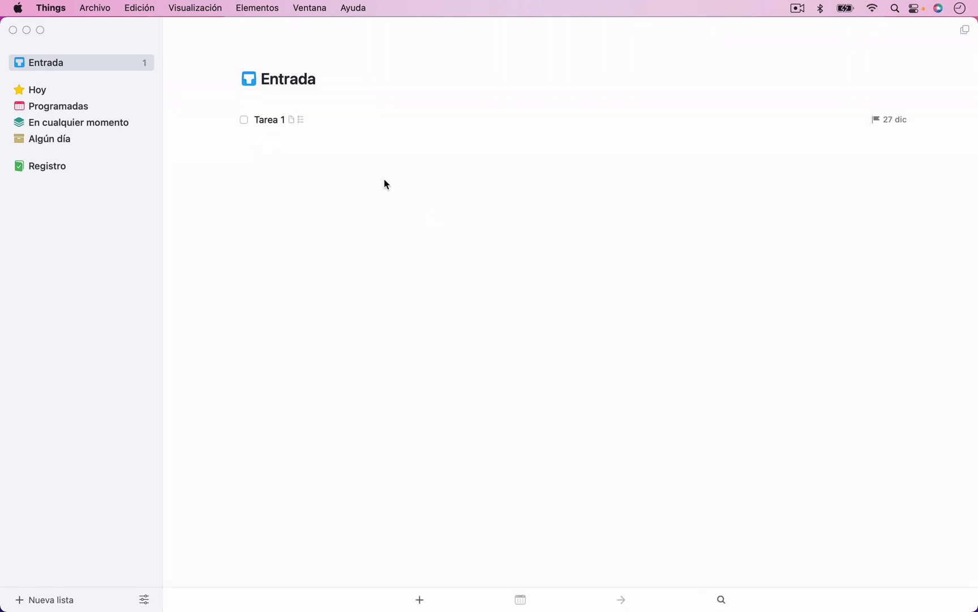
# Step: Mark Elemento 1 as completed in the checklist of Tarea 1 and give the task a new tag "Video"
pyautogui.doubleClick(272, 121)
pyautogui.click(259, 196)
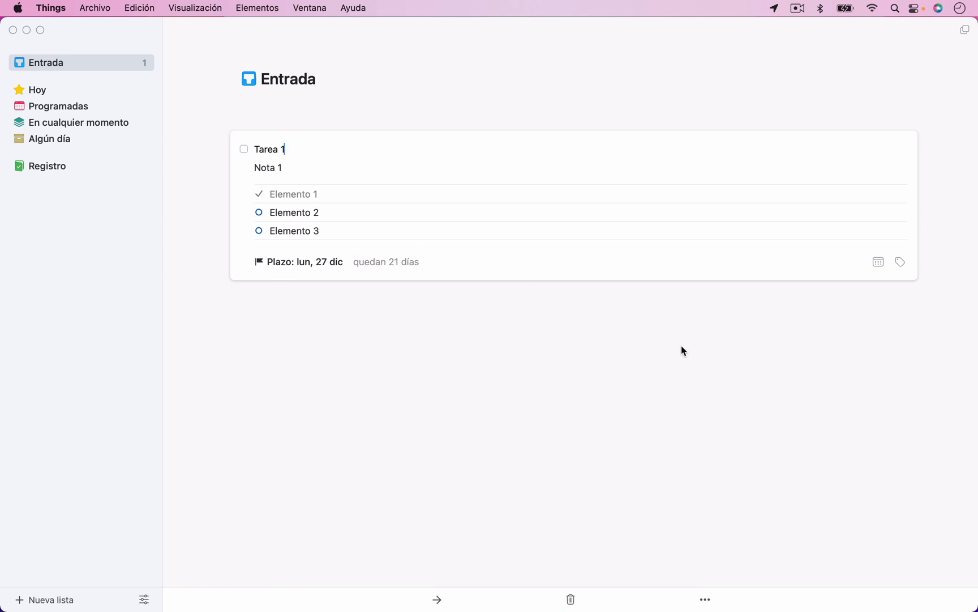
pyautogui.click(901, 262)
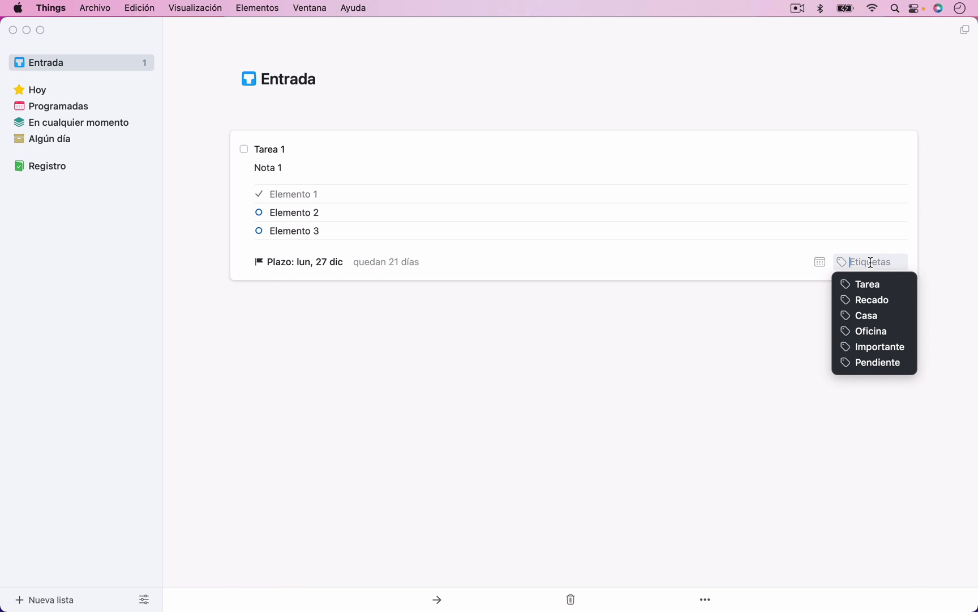
pyautogui.write('Viode')
pyautogui.press('BackSpace')
pyautogui.press('BackSpace')
pyautogui.press('BackSpace')
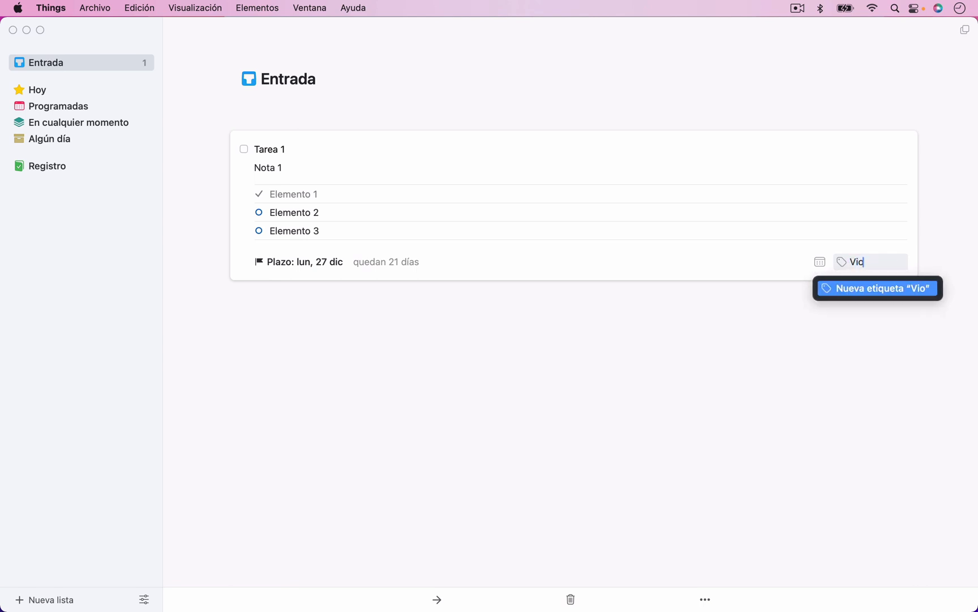
pyautogui.write('deo')
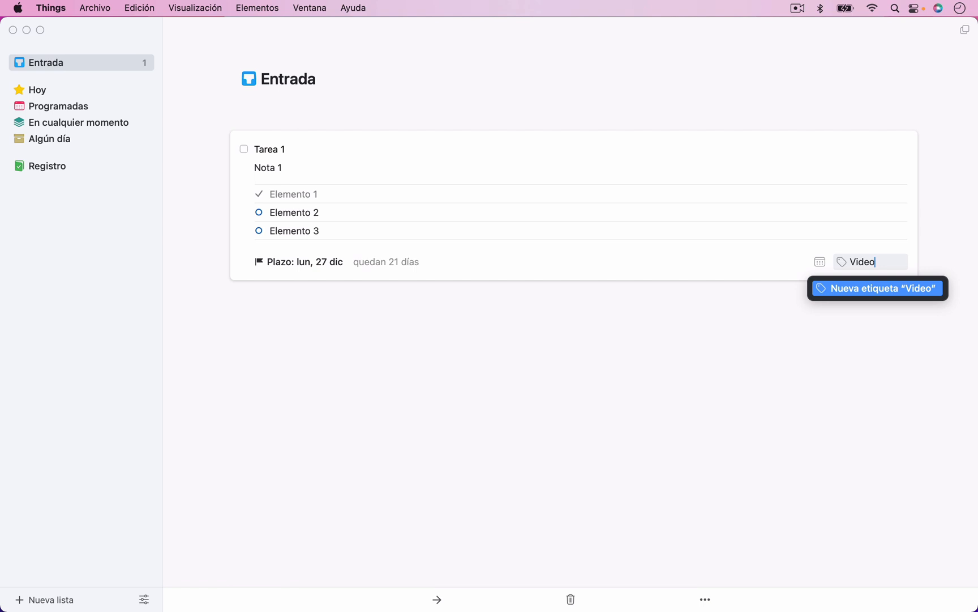
pyautogui.press('Return')
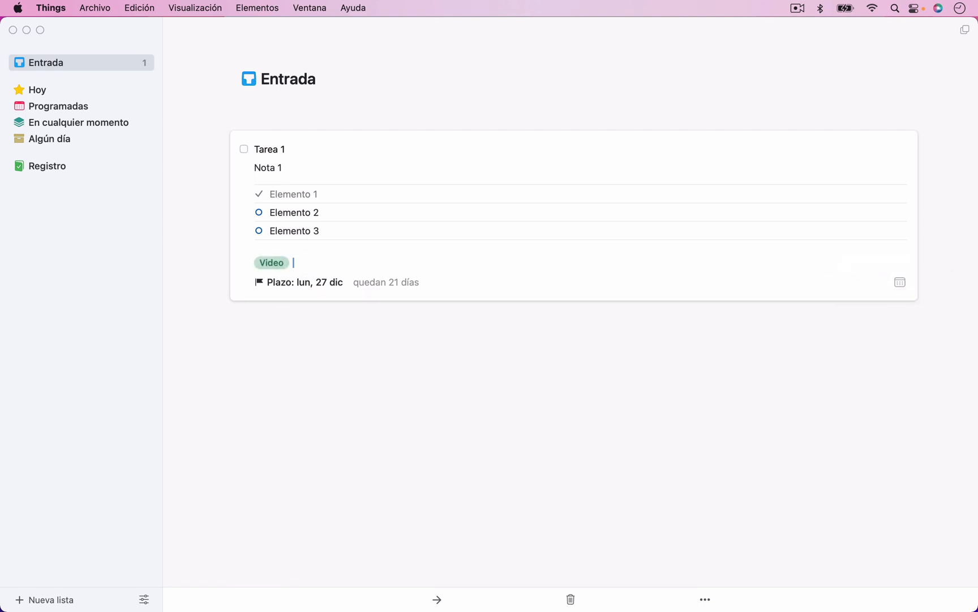
pyautogui.click(575, 389)
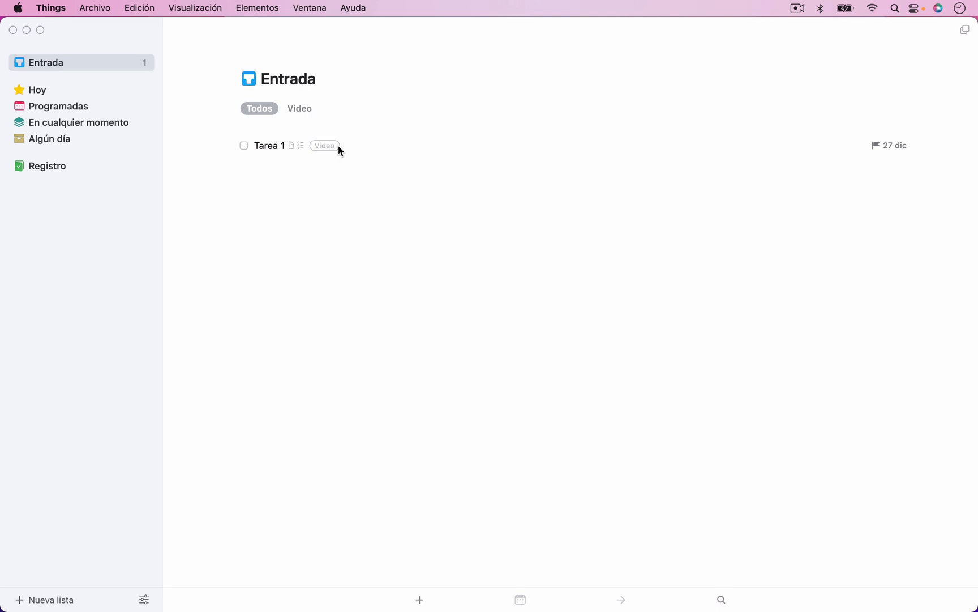
# Step: Schedule Tarea 1 for Monday 13 December
pyautogui.doubleClick(399, 150)
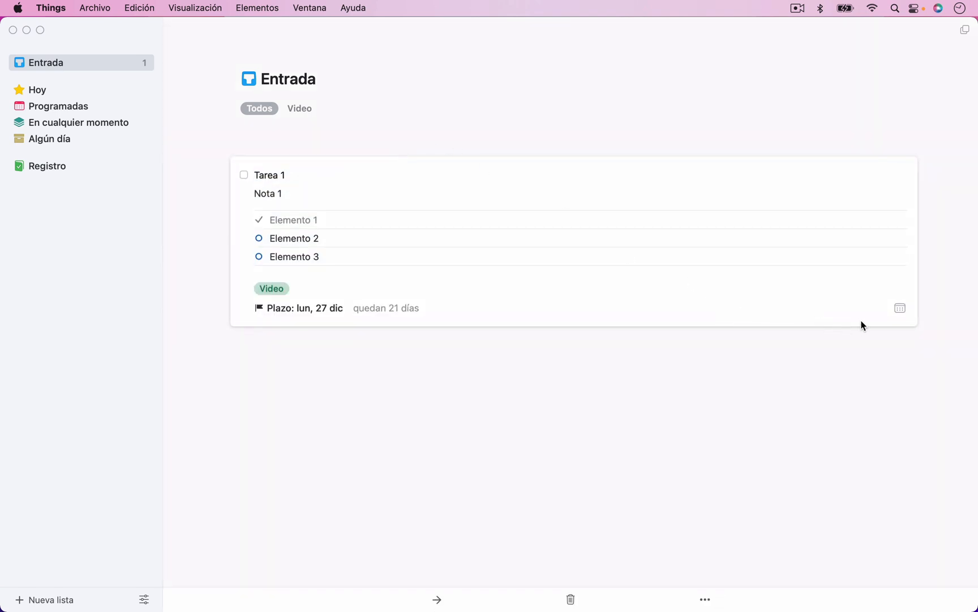
pyautogui.click(901, 309)
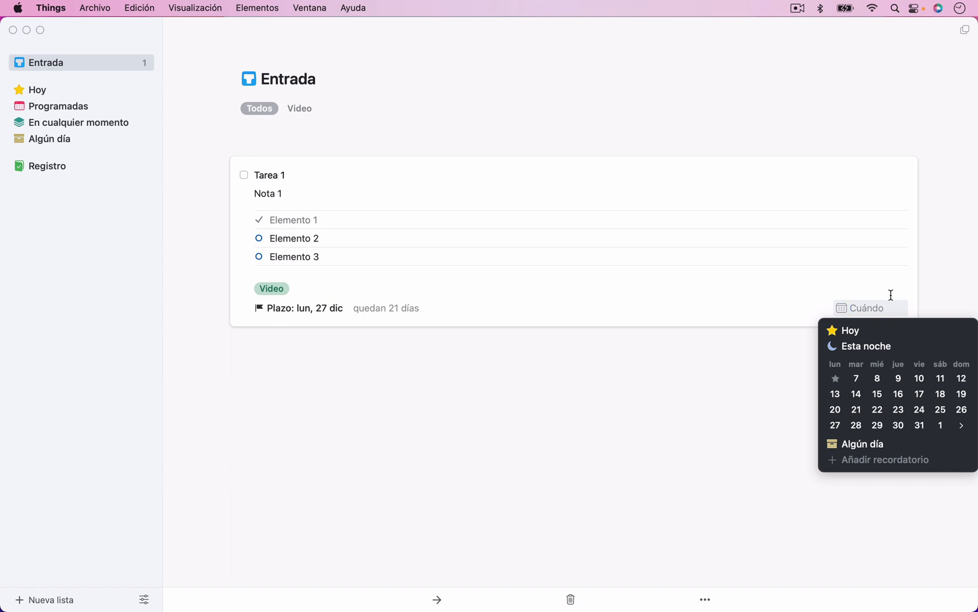
pyautogui.click(835, 394)
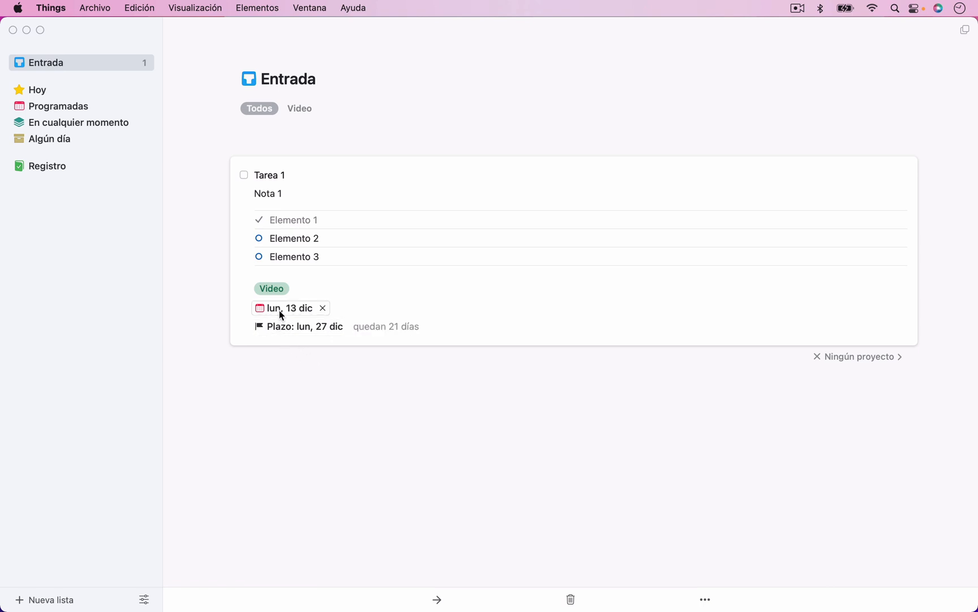
pyautogui.click(308, 377)
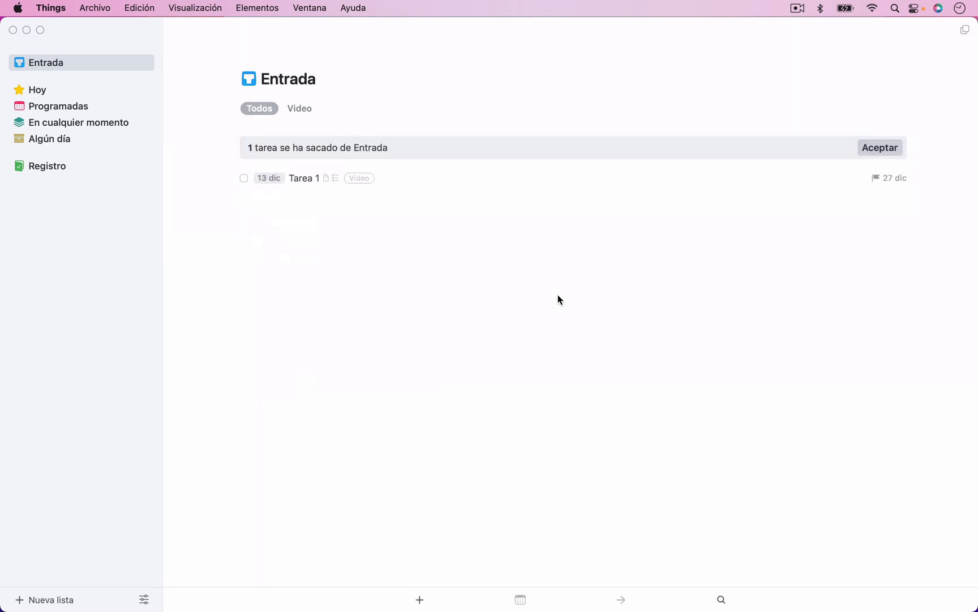
# Step: Look for Tarea 1 in Programadas and check the contents of Hoy, Entrada, En cualquier momento and Algún día
pyautogui.click(73, 108)
pyautogui.scroll(-5, 337, 387)
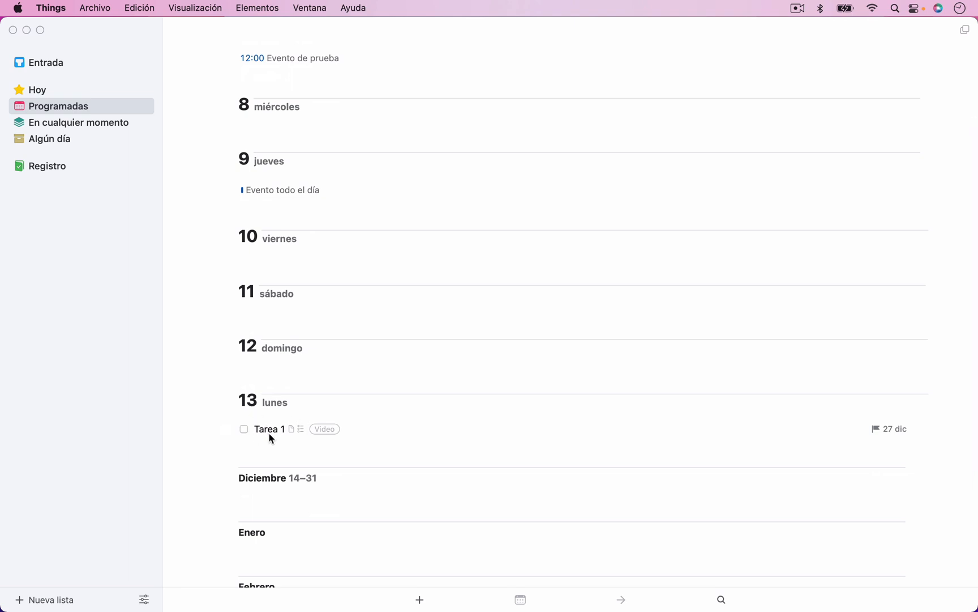
pyautogui.click(42, 91)
pyautogui.click(51, 63)
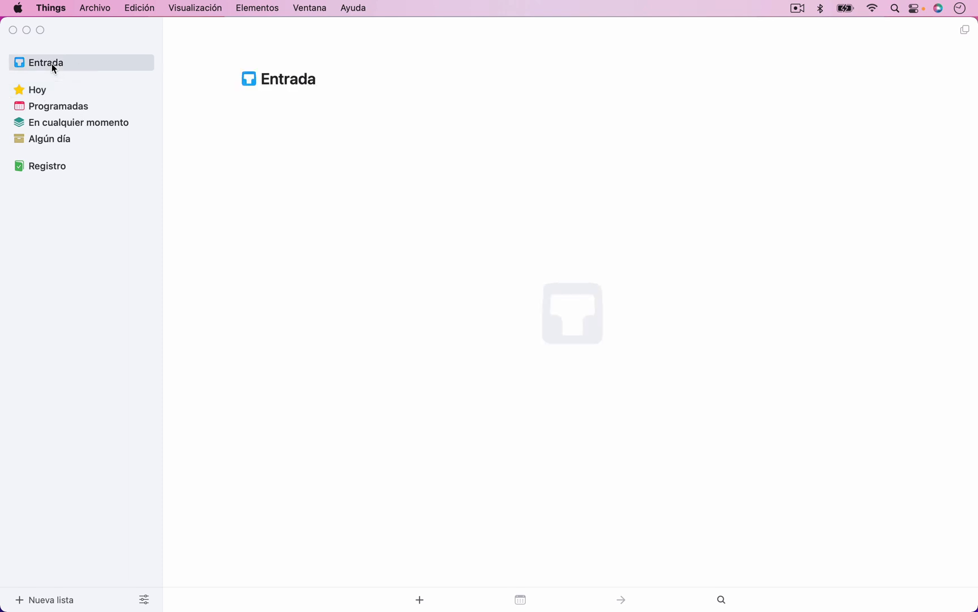
pyautogui.click(38, 94)
pyautogui.click(62, 125)
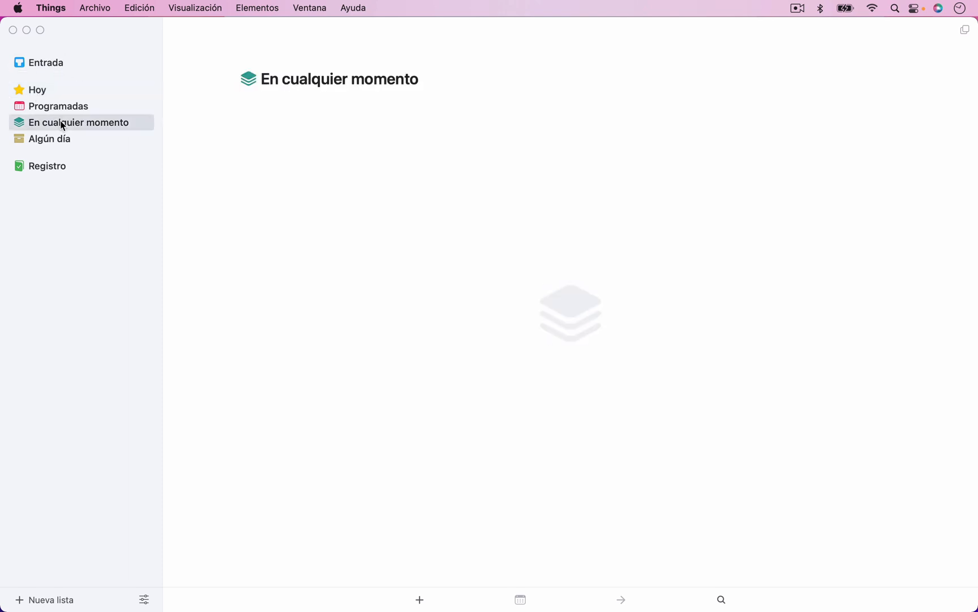
pyautogui.click(57, 146)
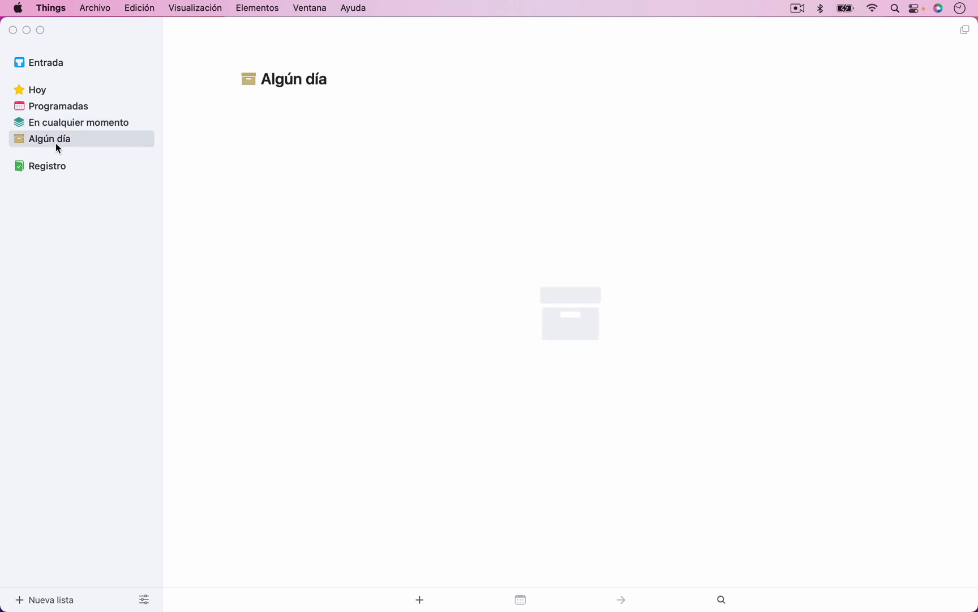
pyautogui.click(41, 92)
# Step: Create a new task named "Tarea 2" in Entrada and close it
pyautogui.click(45, 62)
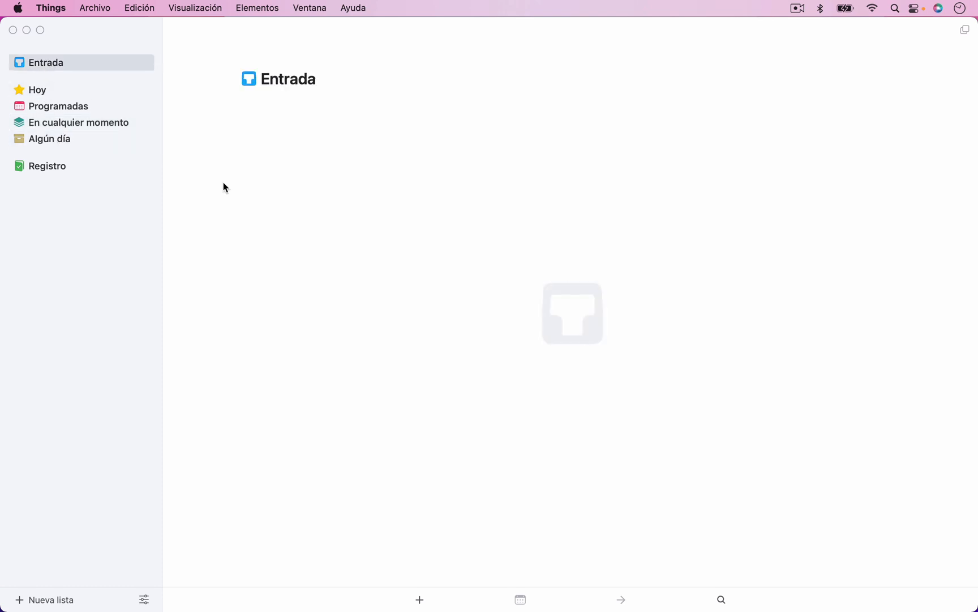
pyautogui.click(420, 599)
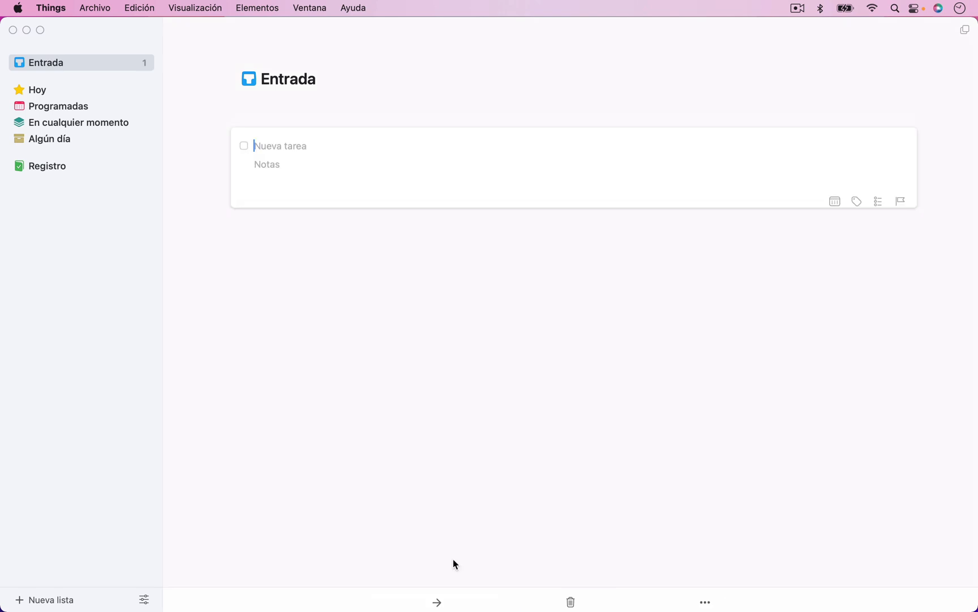
pyautogui.write('Tarea 2')
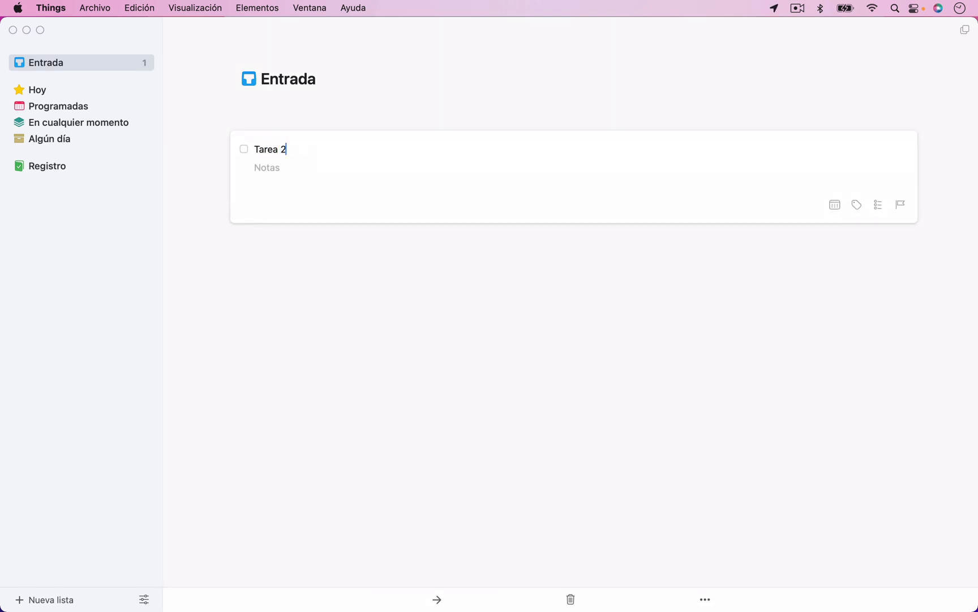
pyautogui.press('Return')
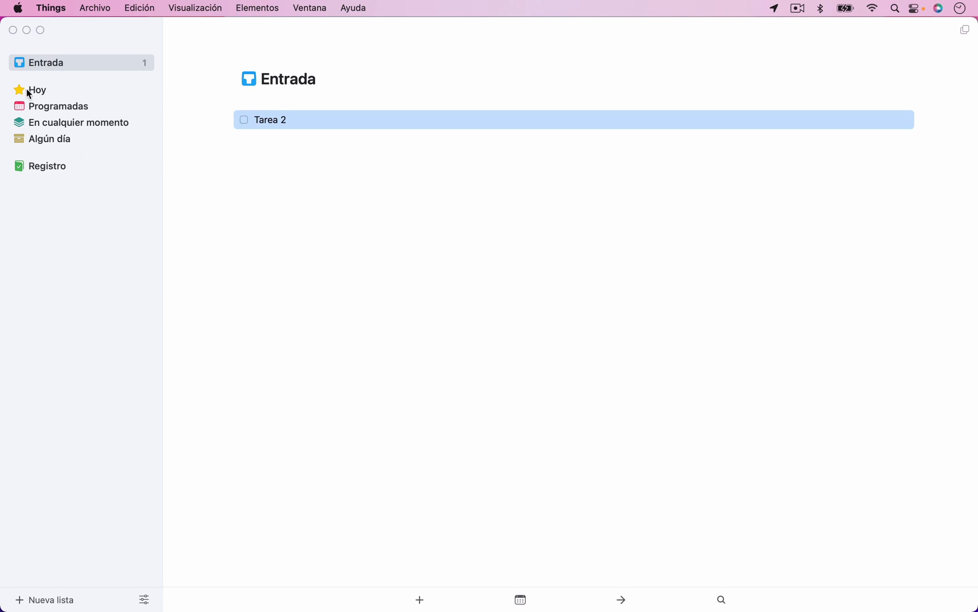
pyautogui.click(478, 167)
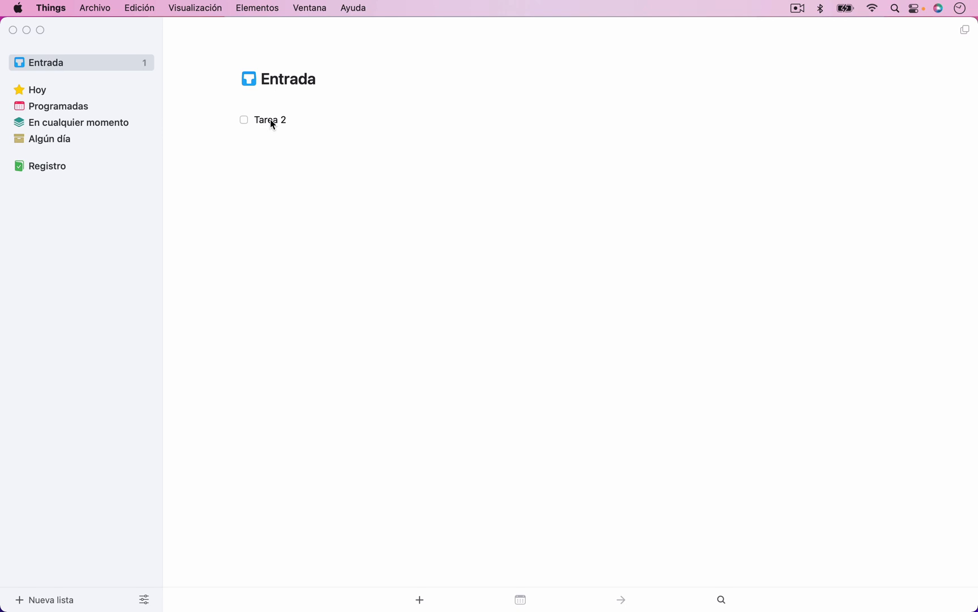
# Step: Move Tarea 2 from Entrada to Algún día, accept its removal from Entrada, and look for it in the other lists
pyautogui.moveTo(270, 119); pyautogui.dragTo(66, 143)
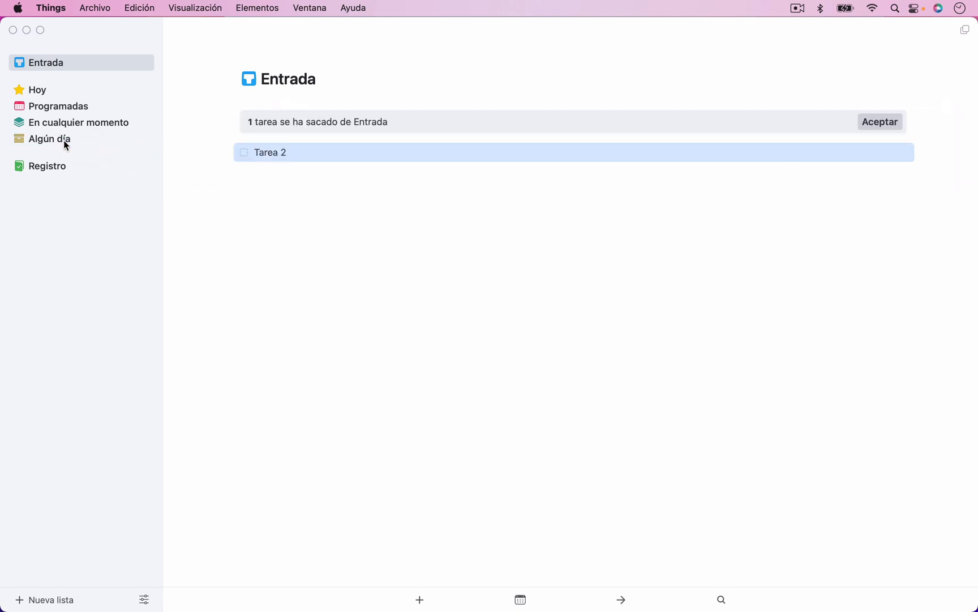
pyautogui.click(879, 126)
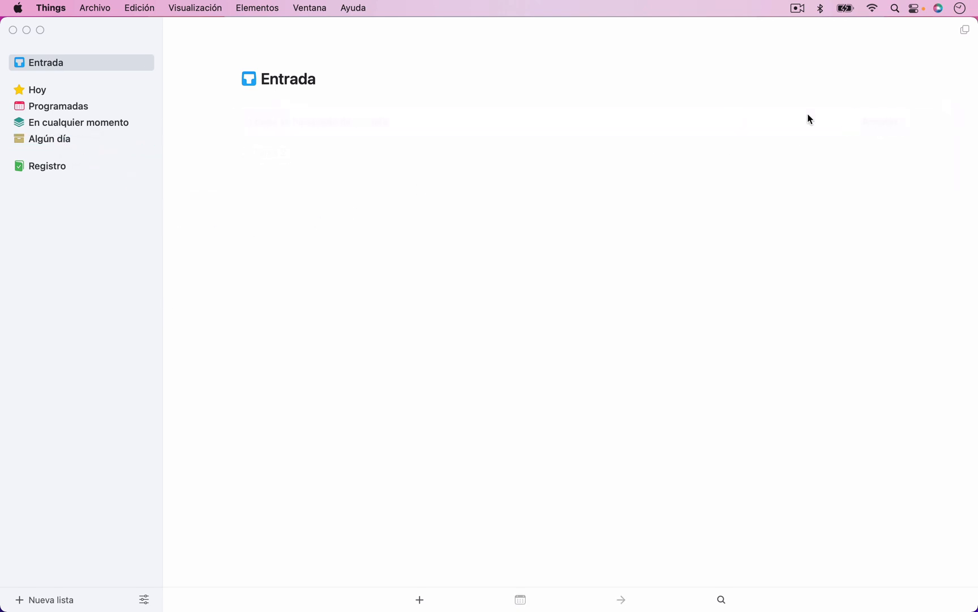
pyautogui.click(57, 142)
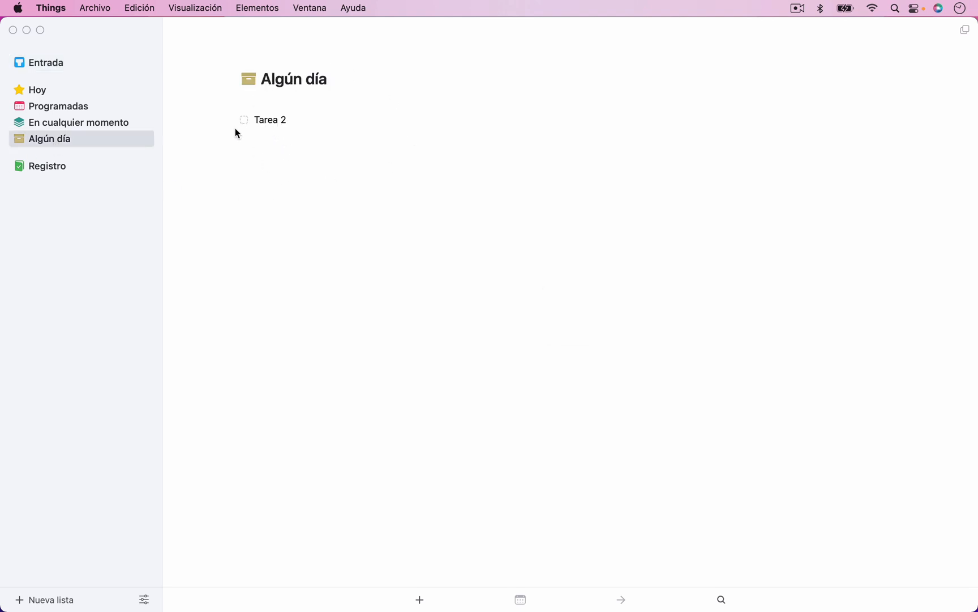
pyautogui.click(38, 93)
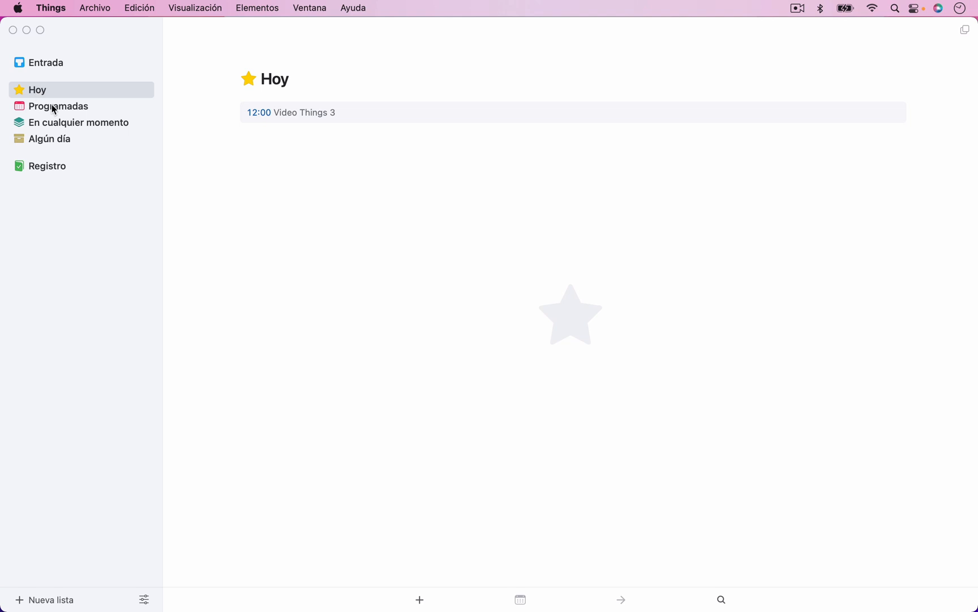
pyautogui.click(53, 110)
pyautogui.click(68, 125)
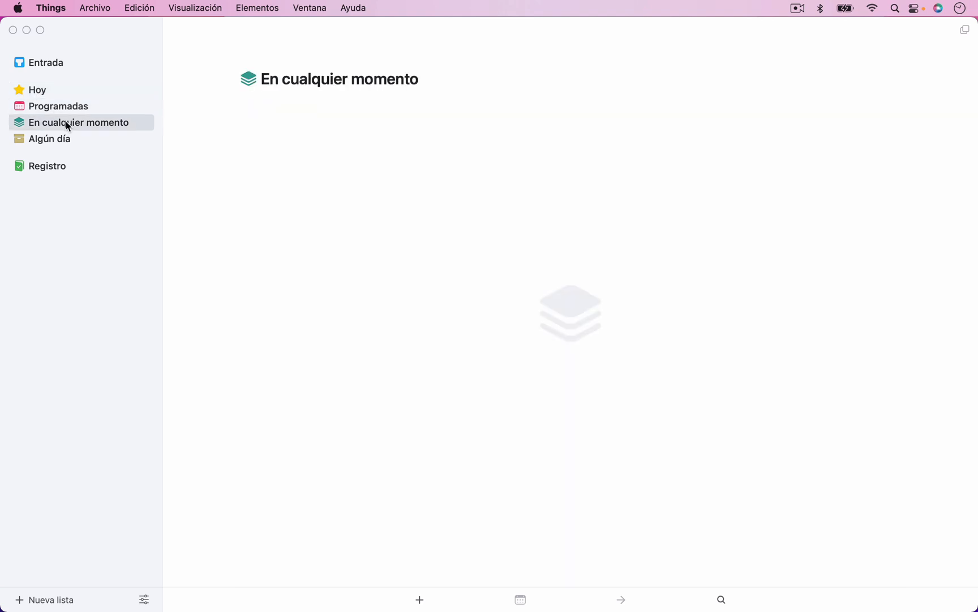
pyautogui.click(60, 144)
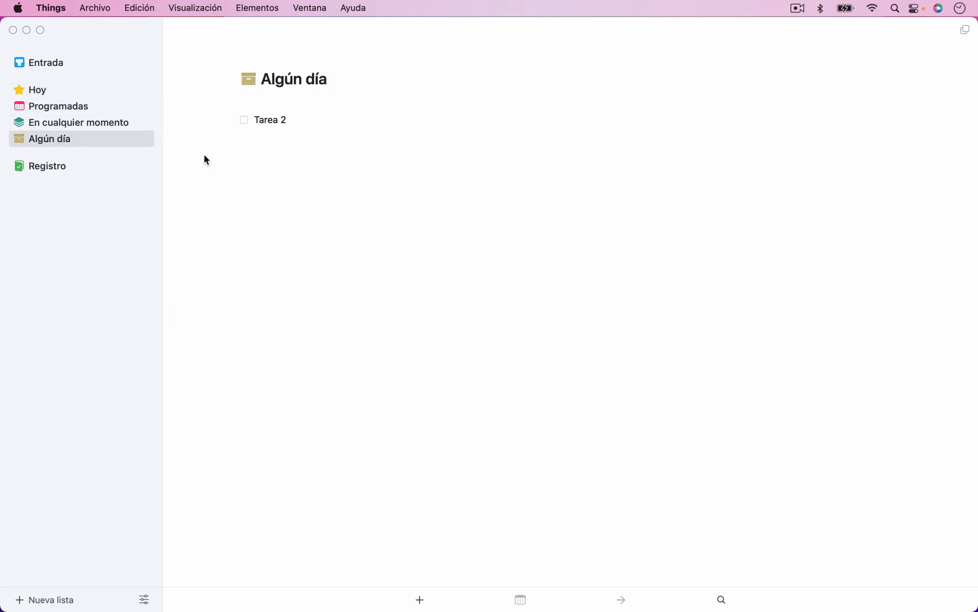
# Step: Move Tarea 2 from Algún día to Hoy and look for it in Programadas, En cualquier momento and Algún día
pyautogui.moveTo(264, 124); pyautogui.dragTo(45, 89)
pyautogui.click(45, 89)
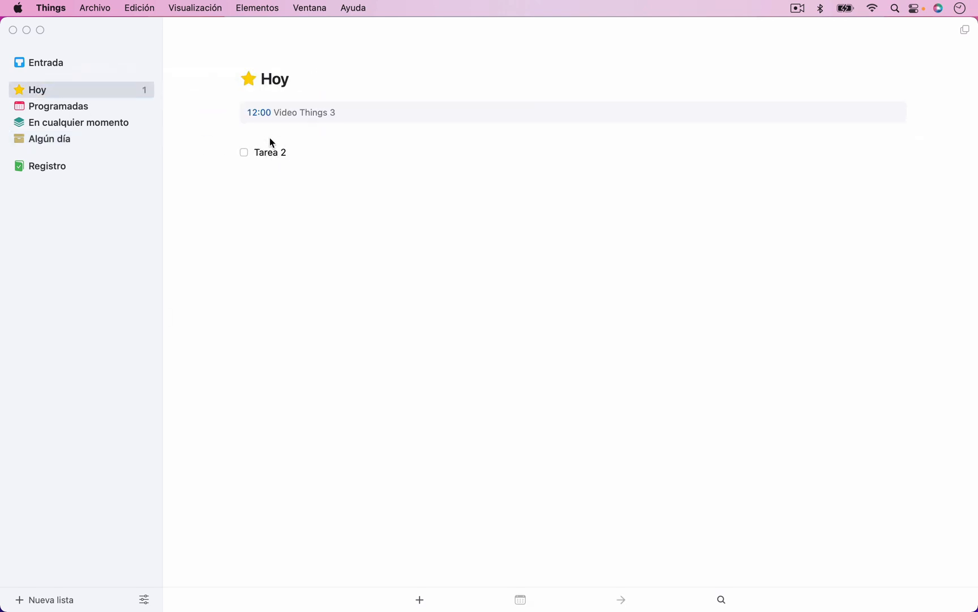
pyautogui.click(81, 111)
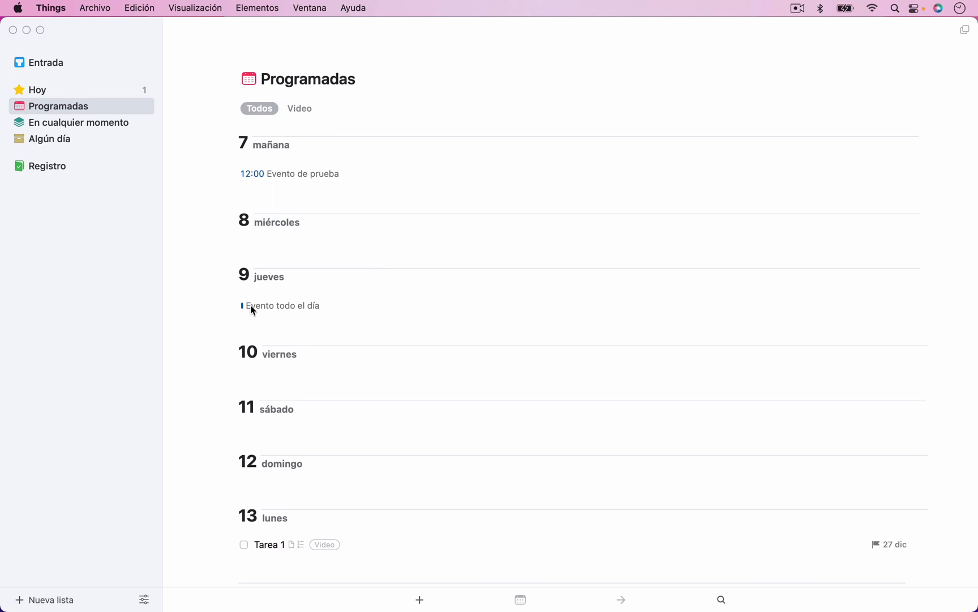
pyautogui.click(84, 126)
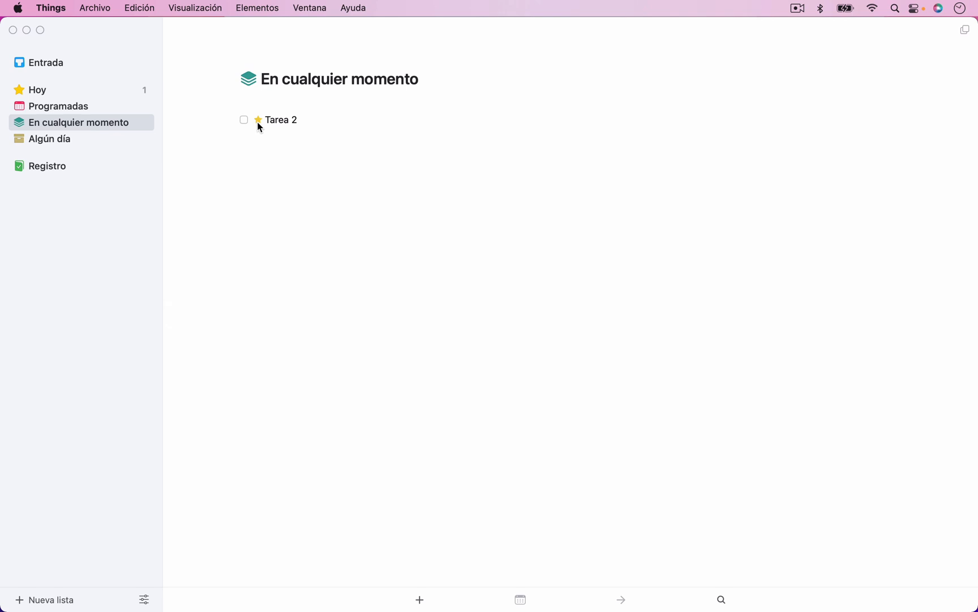
pyautogui.click(45, 90)
pyautogui.click(83, 124)
pyautogui.click(72, 139)
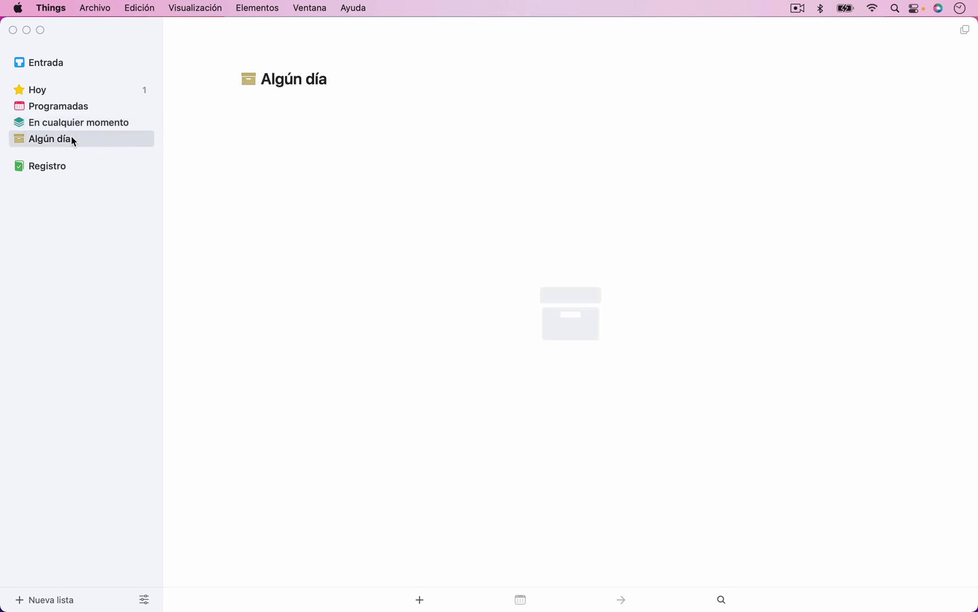
pyautogui.click(82, 126)
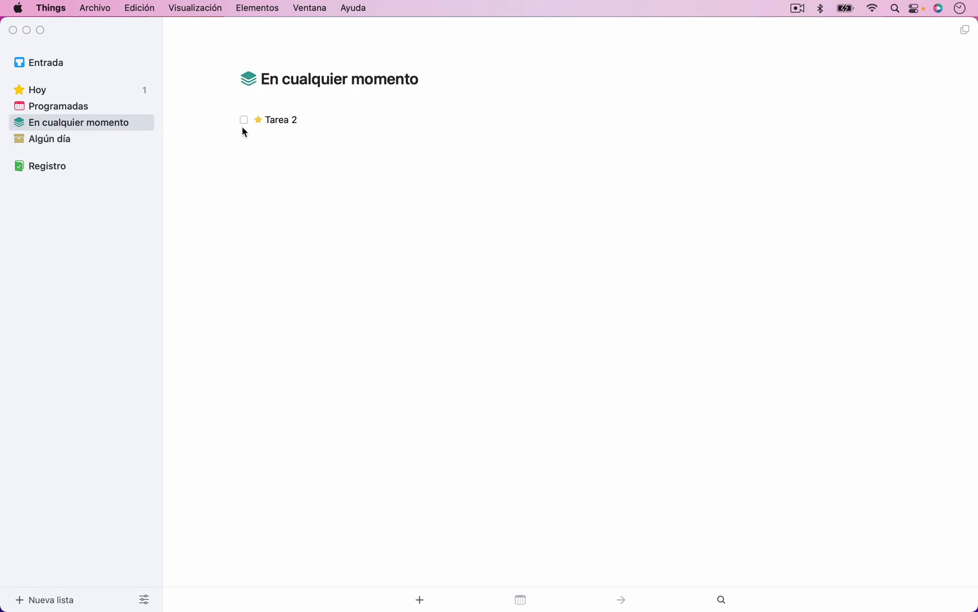
# Step: Remove the Hoy setting from Tarea 2 and check the contents of Hoy and En cualquier momento
pyautogui.doubleClick(281, 126)
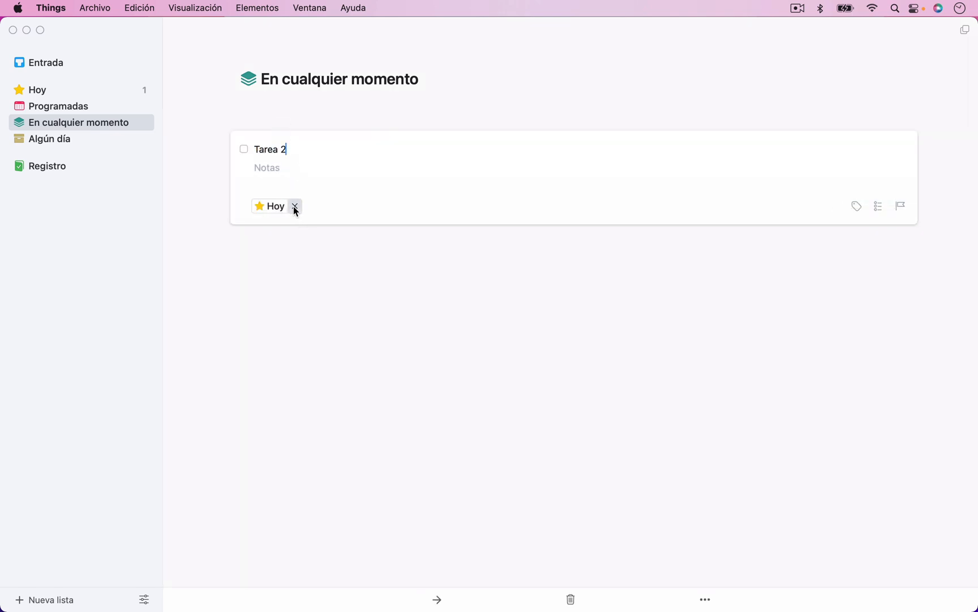
pyautogui.click(295, 210)
pyautogui.press('Escape')
pyautogui.click(49, 96)
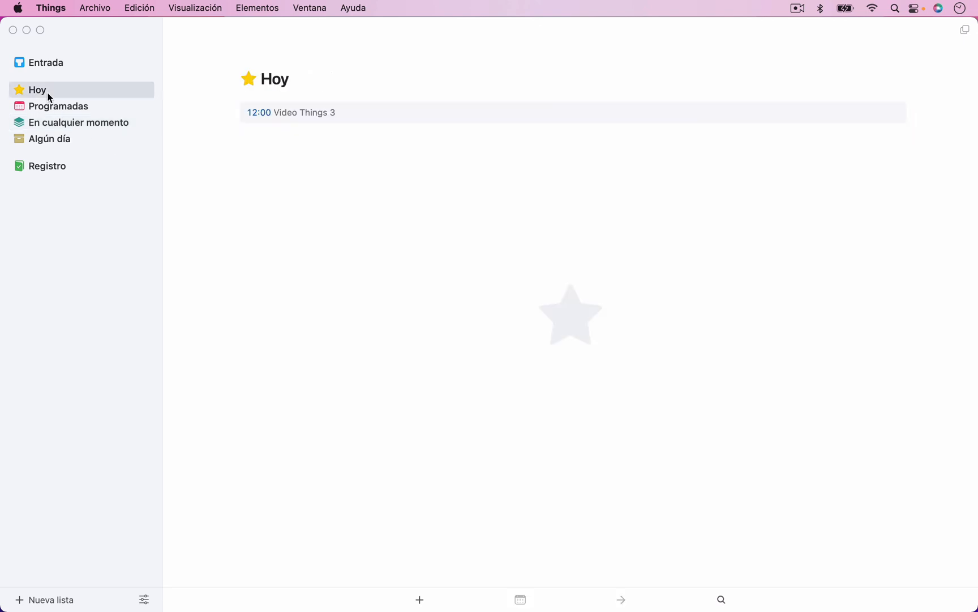
pyautogui.click(68, 122)
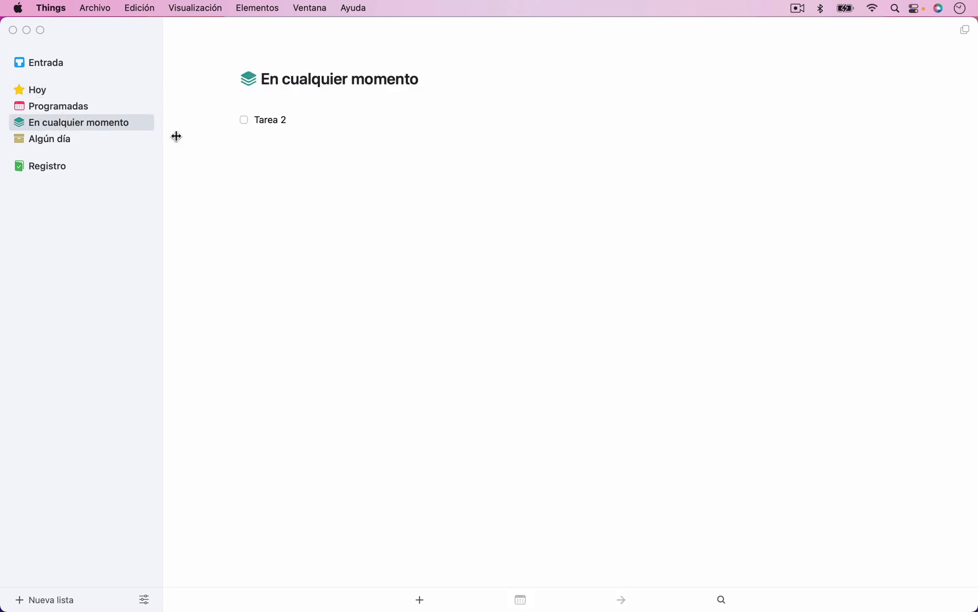
# Step: Move Tarea 2 from En cualquier momento to Hoy and view the Hoy list
pyautogui.click(269, 120)
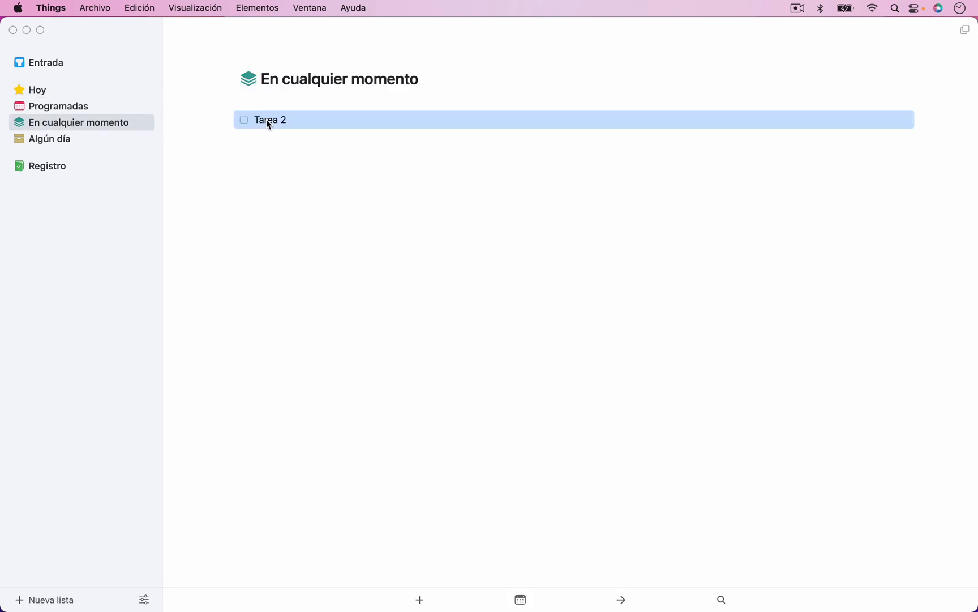
pyautogui.moveTo(269, 121); pyautogui.dragTo(71, 92)
pyautogui.click(69, 88)
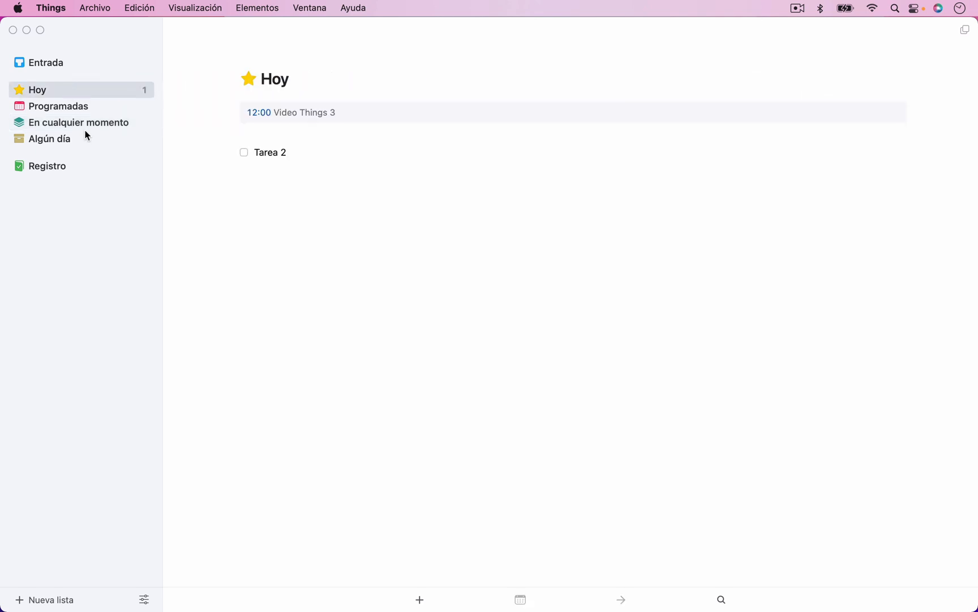
# Step: Open Tarea 2 in En cualquier momento, clear its Hoy setting and close the task
pyautogui.click(84, 124)
pyautogui.click(277, 126)
pyautogui.doubleClick(277, 128)
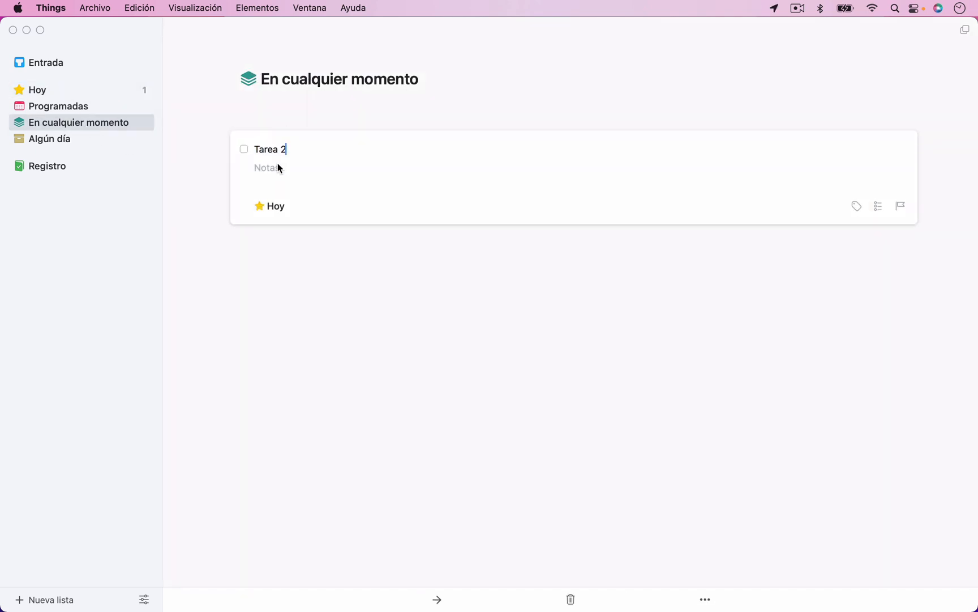
pyautogui.click(292, 207)
pyautogui.click(310, 130)
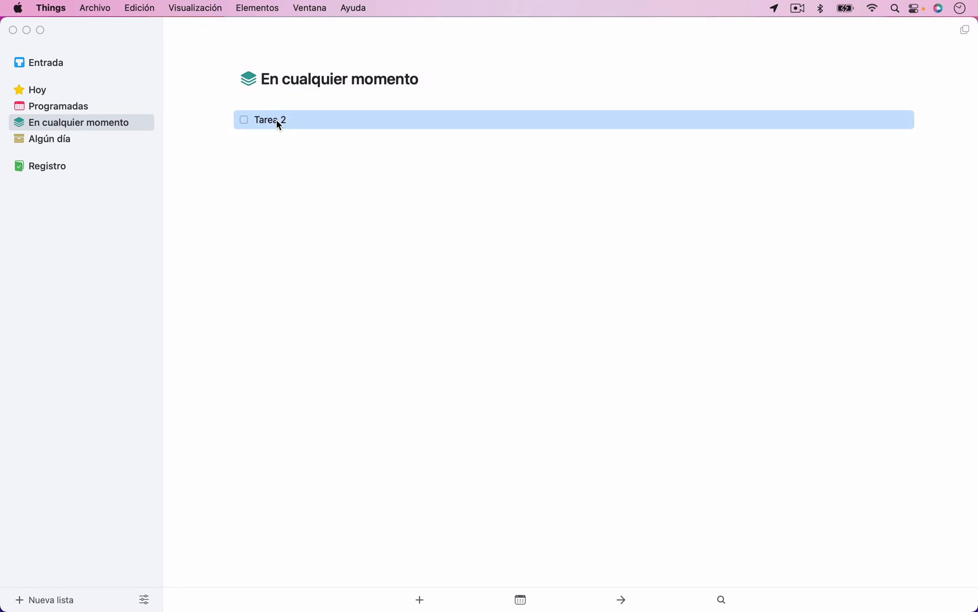
# Step: Move Tarea 2 from En cualquier momento to Algún día, then clear its Algún día setting and close the task
pyautogui.moveTo(278, 121); pyautogui.dragTo(66, 144)
pyautogui.click(66, 142)
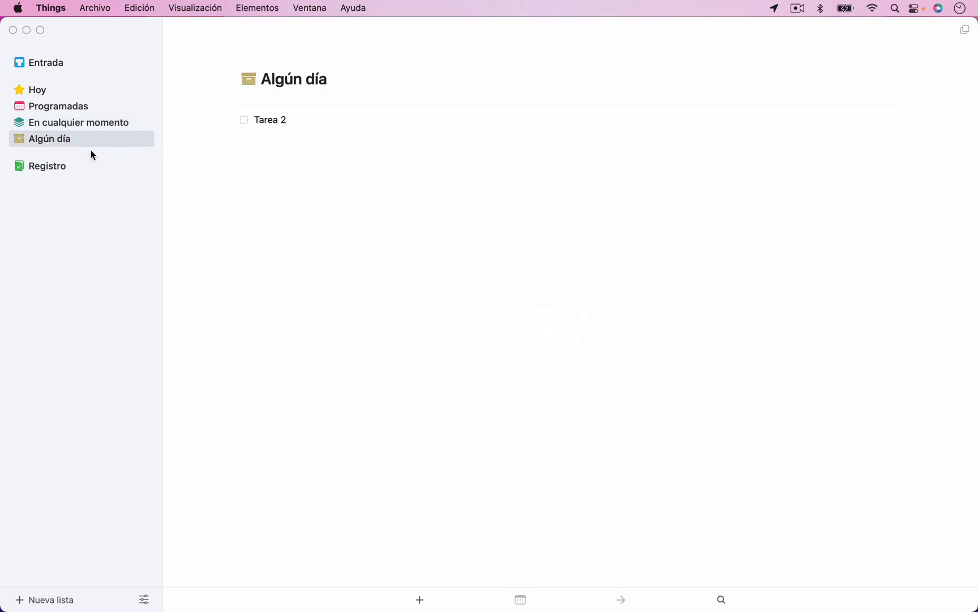
pyautogui.doubleClick(269, 125)
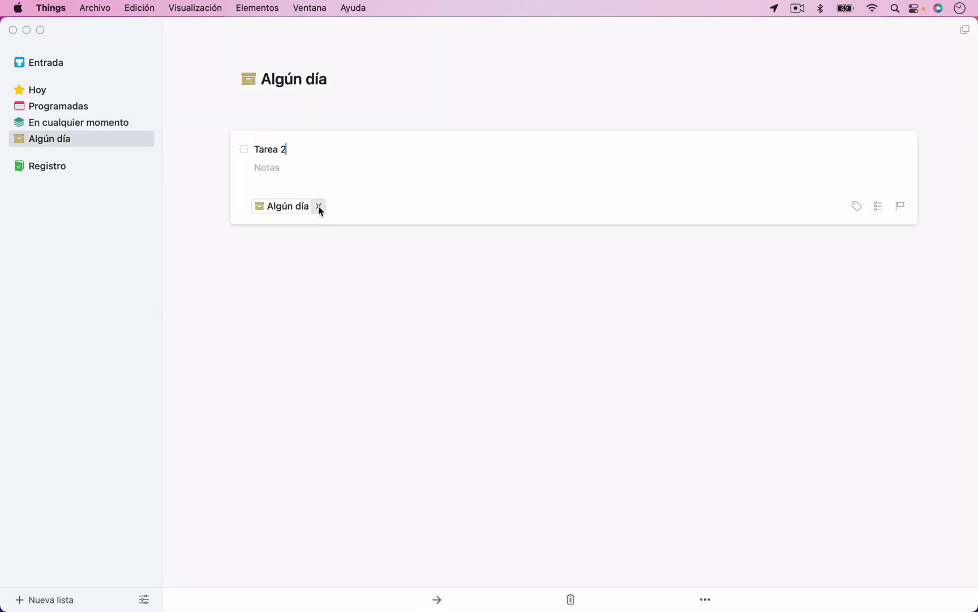
pyautogui.click(320, 208)
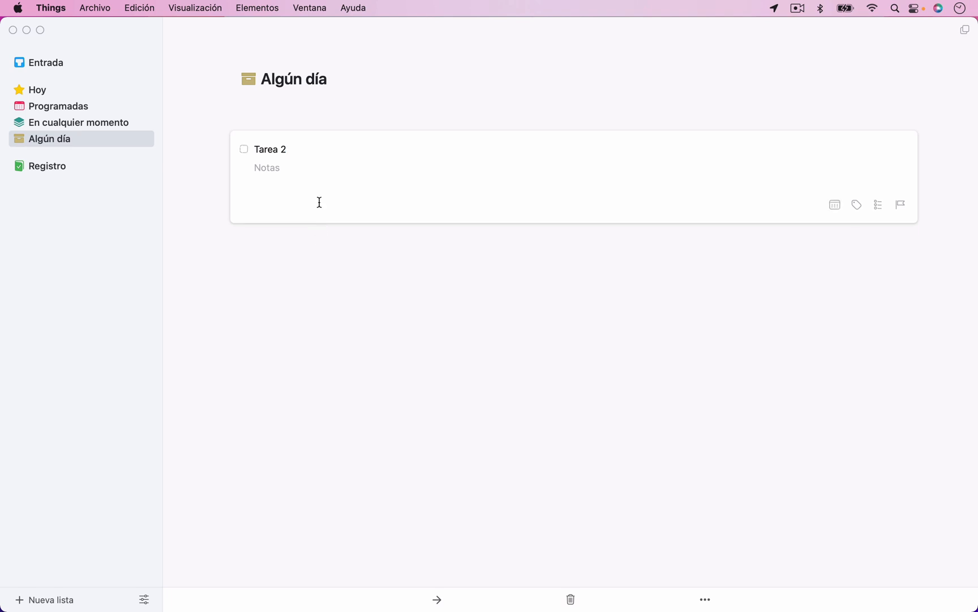
pyautogui.click(344, 89)
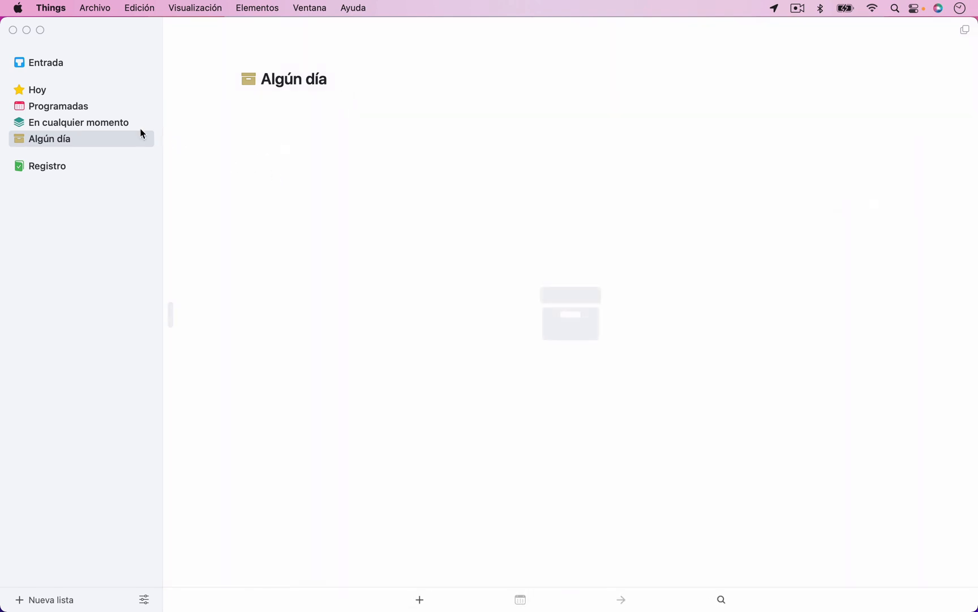
# Step: Look for Tarea 2 in En cualquier momento and compare with the contents of Hoy
pyautogui.click(80, 125)
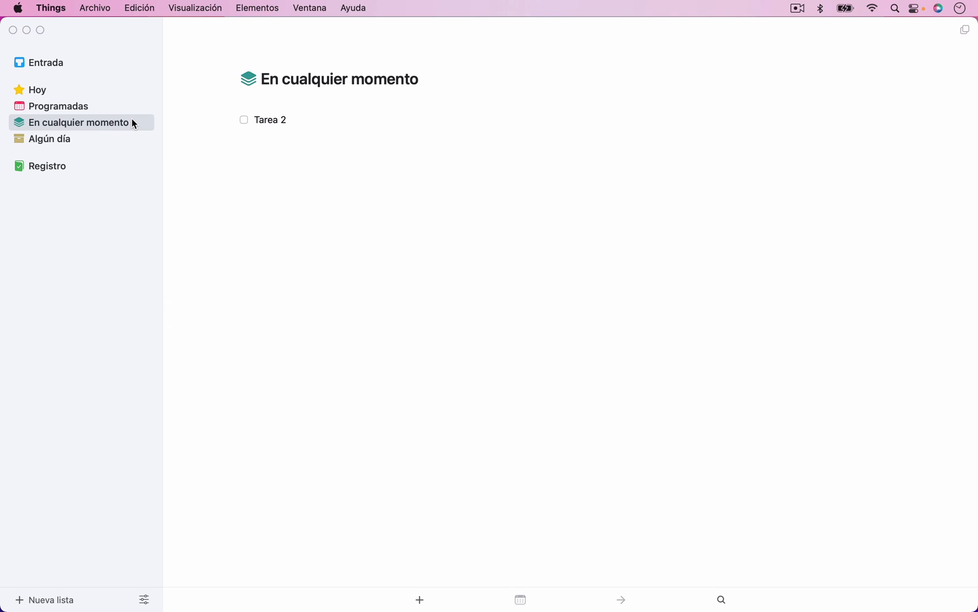
pyautogui.click(47, 92)
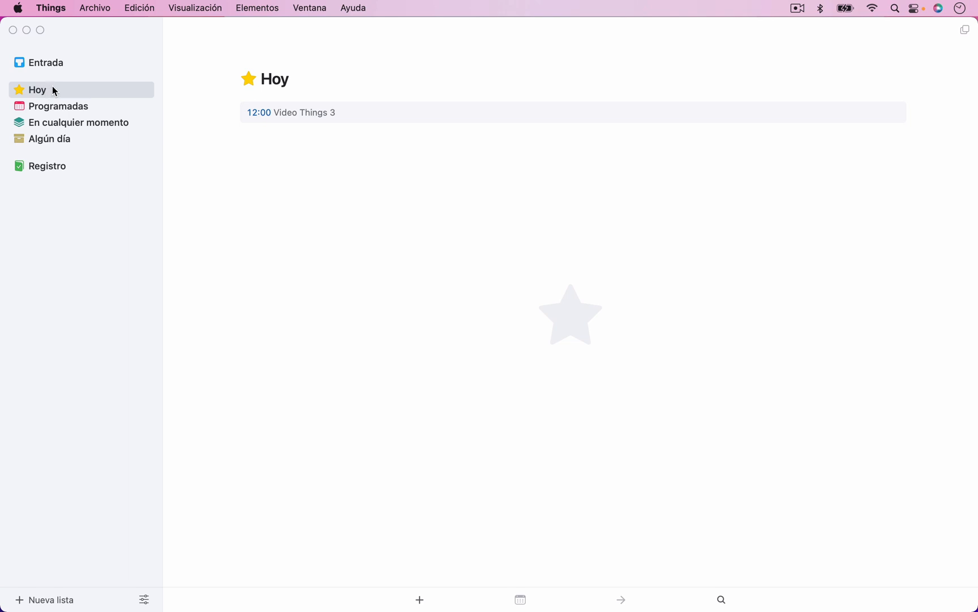
pyautogui.click(99, 127)
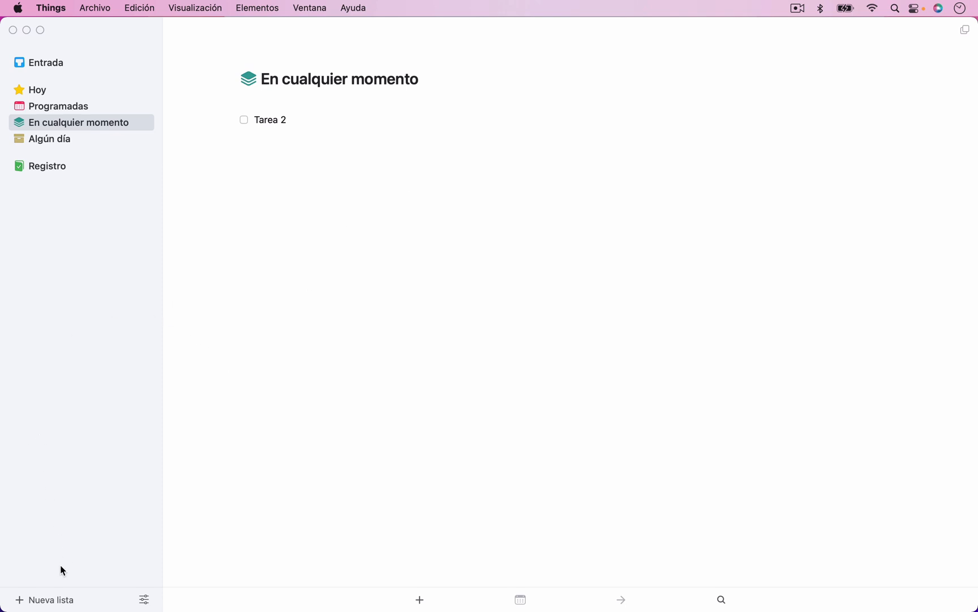
# Step: Create a new unnamed area and add a blank task to it
pyautogui.click(53, 600)
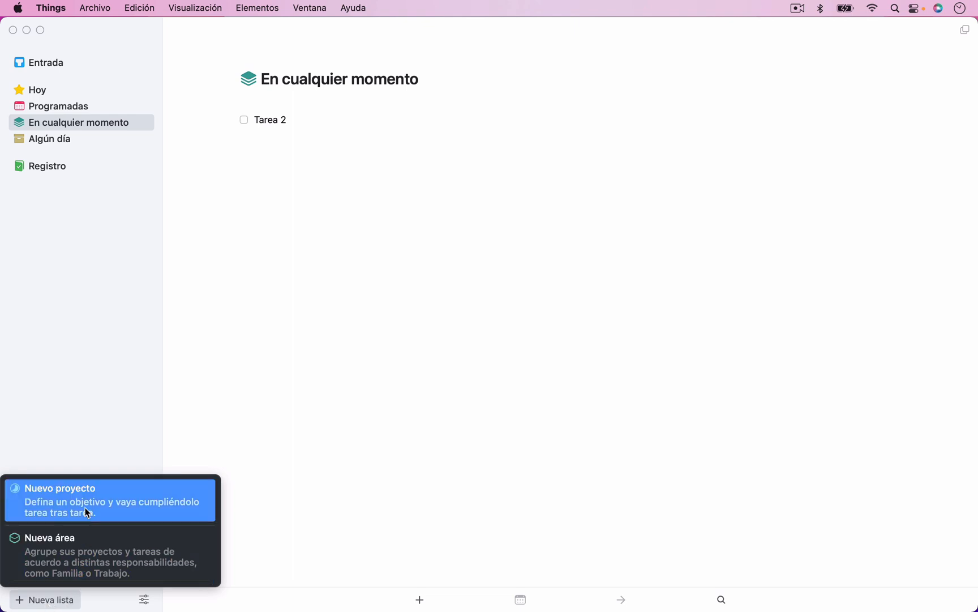
pyautogui.click(82, 553)
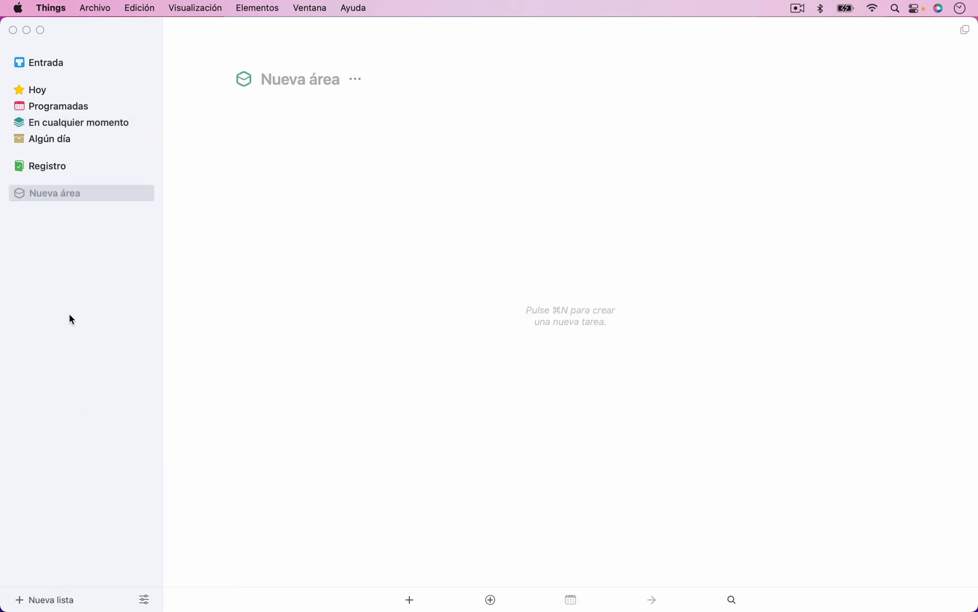
pyautogui.doubleClick(82, 194)
pyautogui.click(410, 600)
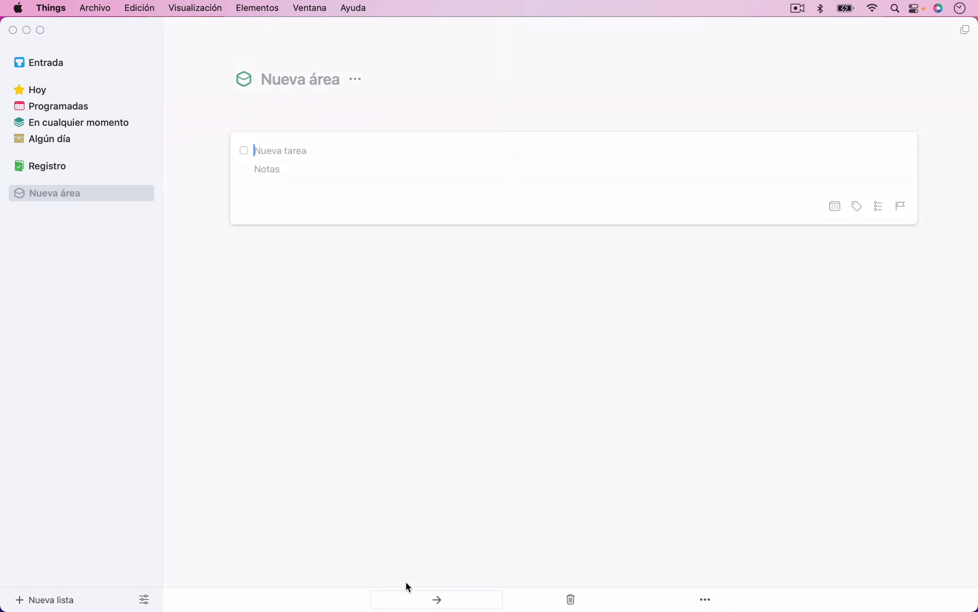
pyautogui.click(317, 249)
# Step: Create a new unnamed project
pyautogui.click(46, 600)
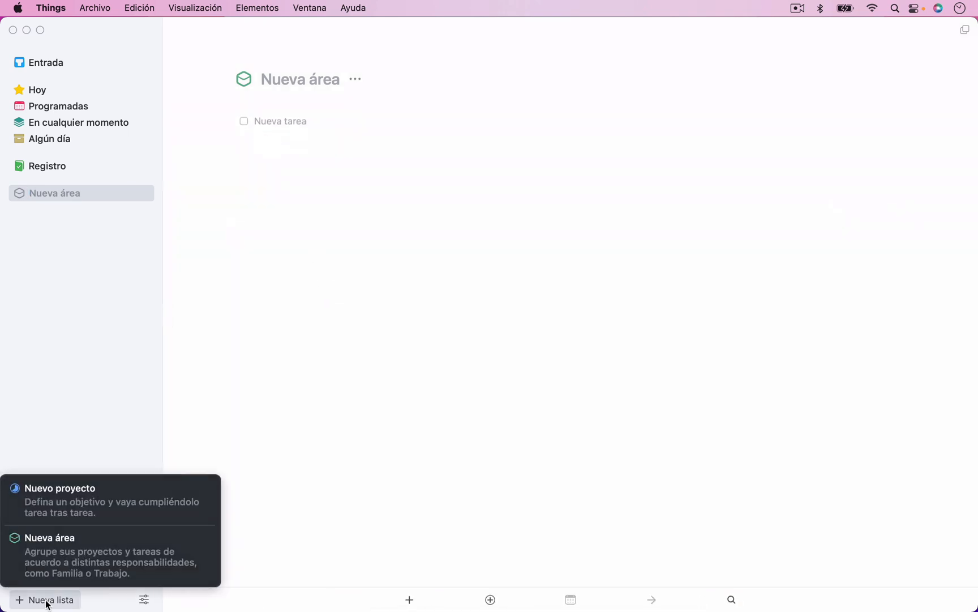
pyautogui.click(69, 492)
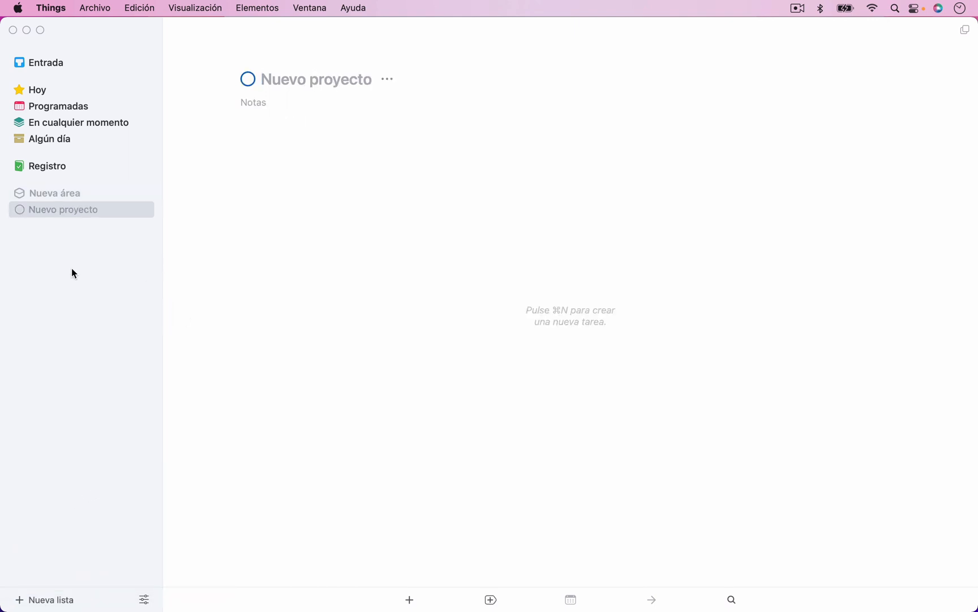
# Step: Collapse the unnamed area and add a blank task to the unnamed project inside it
pyautogui.click(49, 193)
pyautogui.click(146, 193)
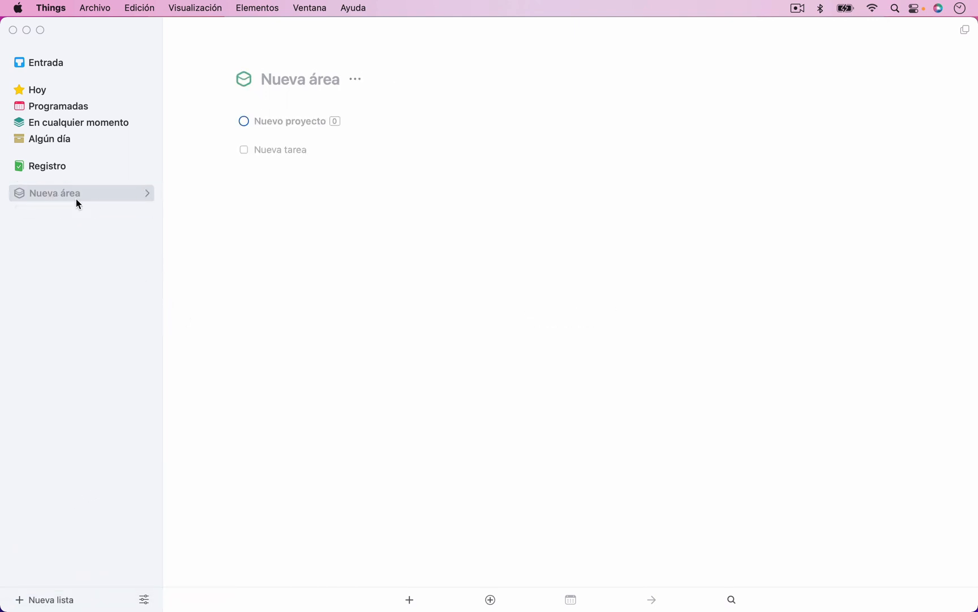
pyautogui.doubleClick(293, 124)
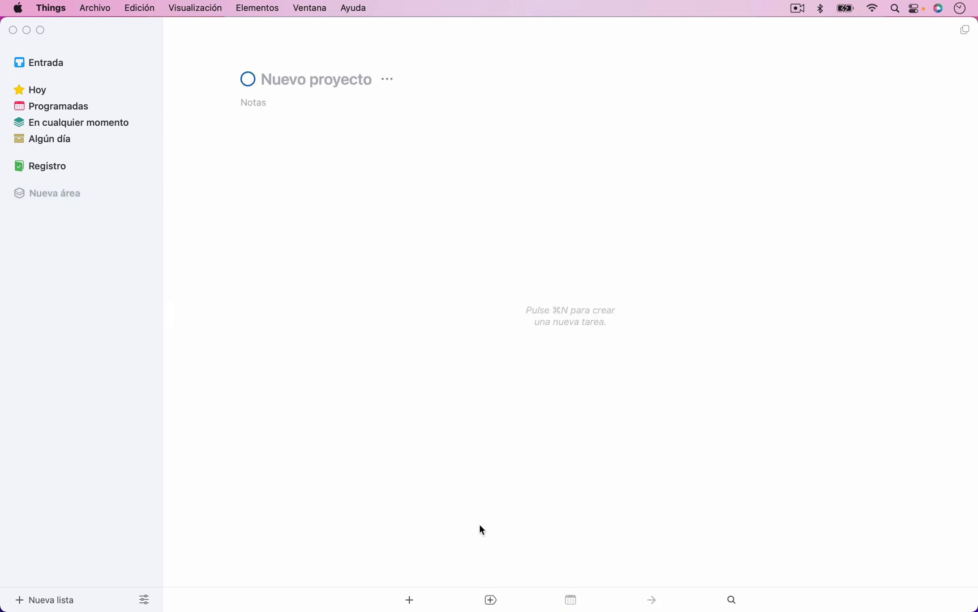
pyautogui.click(412, 599)
pyautogui.click(345, 398)
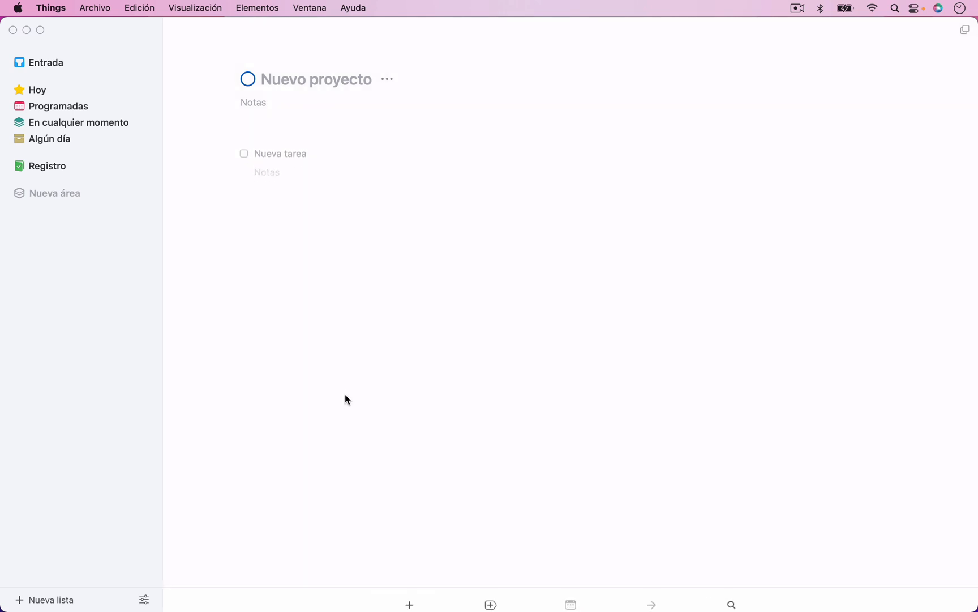
# Step: Review the unnamed area and its project, and expand the area's project list again
pyautogui.click(101, 195)
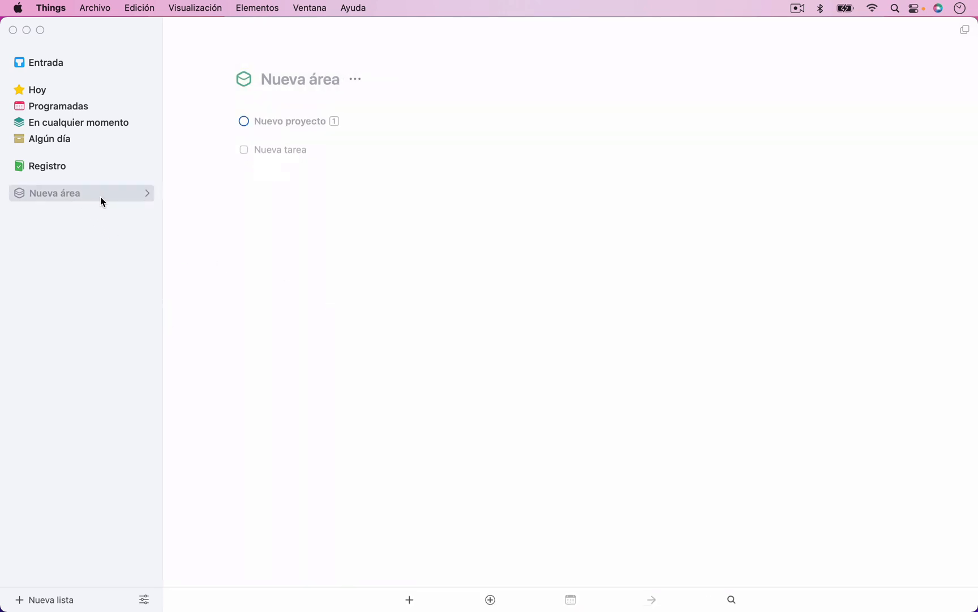
pyautogui.click(288, 126)
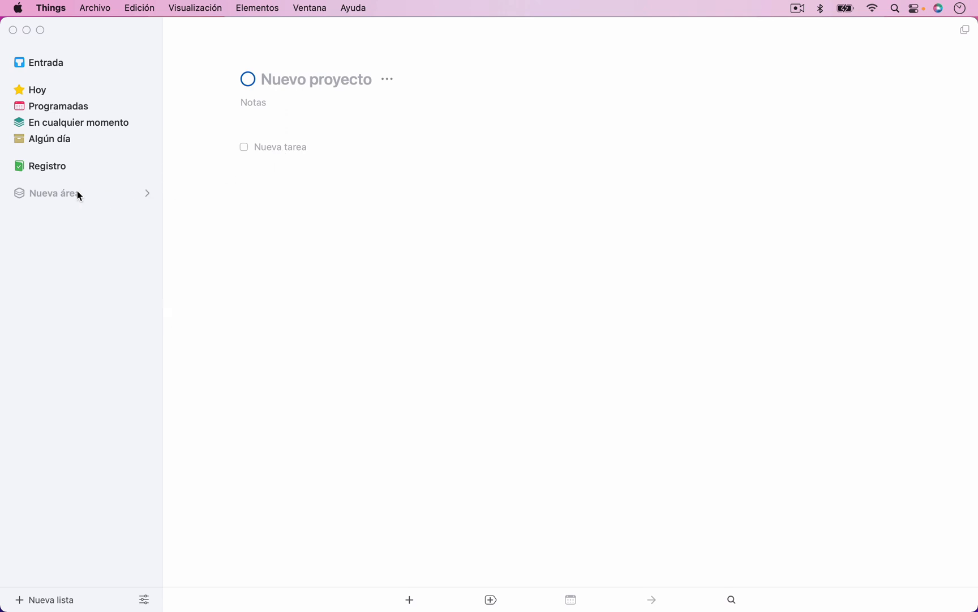
pyautogui.click(148, 194)
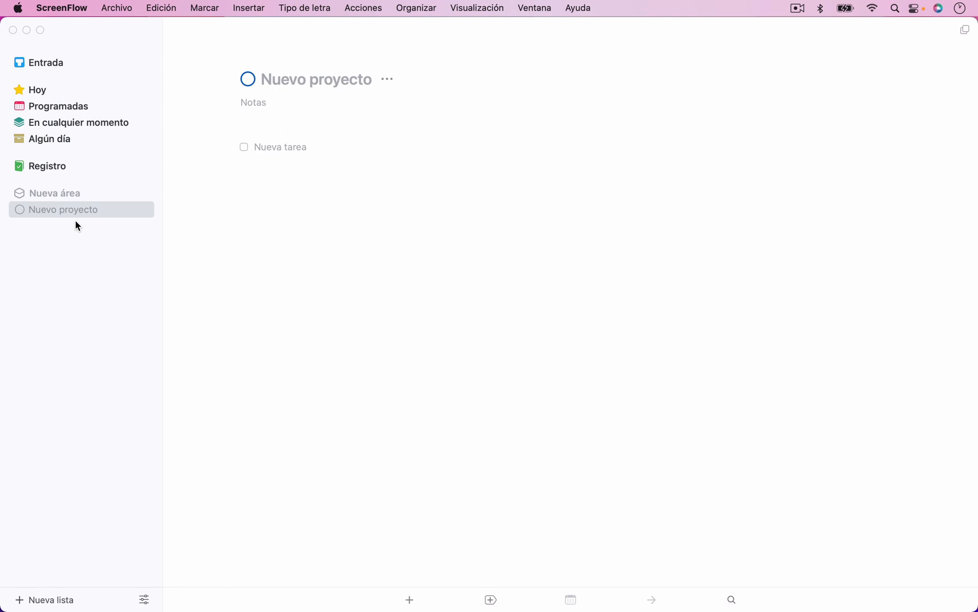
# Step: Delete the unnamed area along with its project and permanently empty the Papelera
pyautogui.click(57, 192)
pyautogui.rightClick(51, 192)
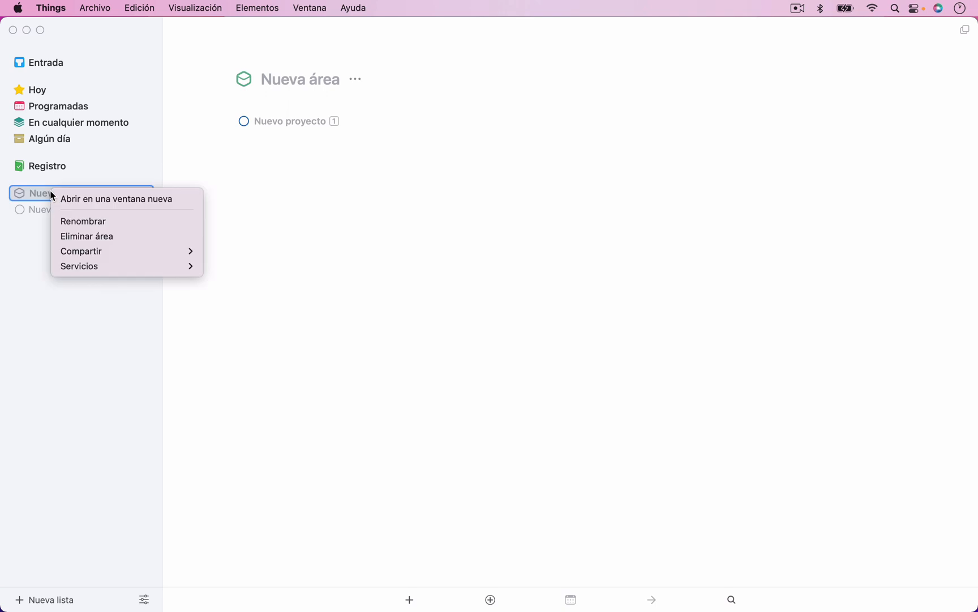
pyautogui.click(85, 242)
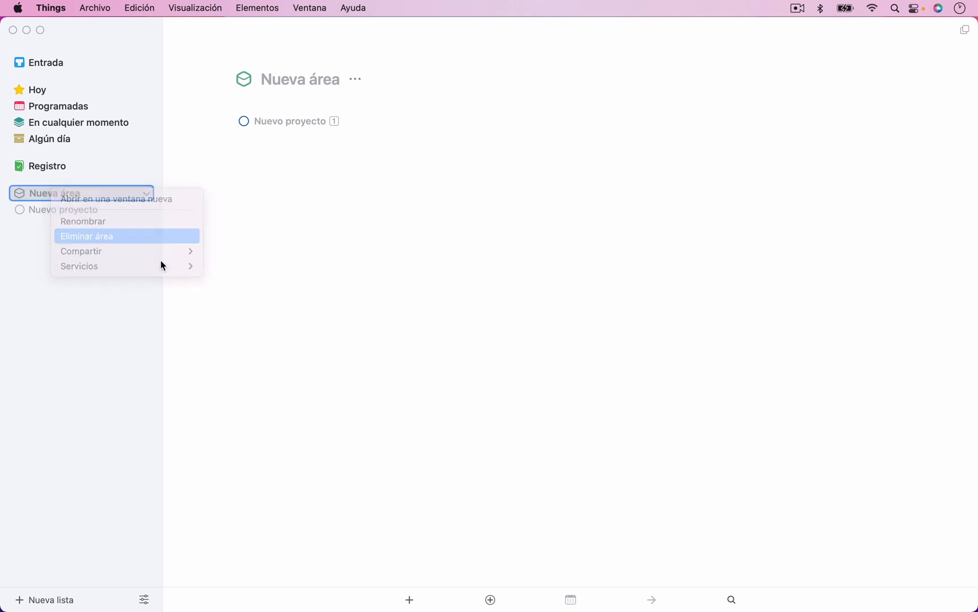
pyautogui.click(534, 364)
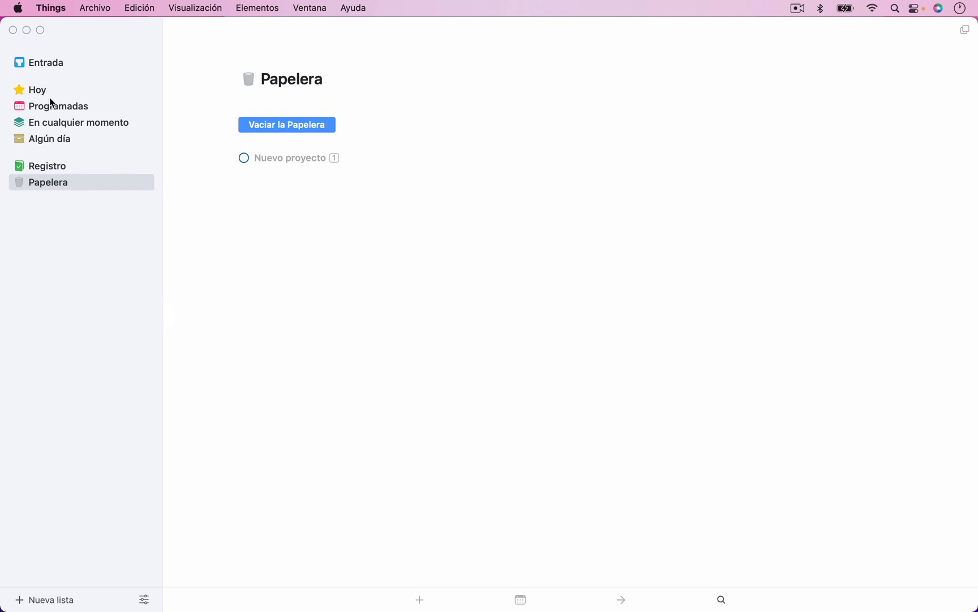
pyautogui.click(305, 124)
pyautogui.click(523, 370)
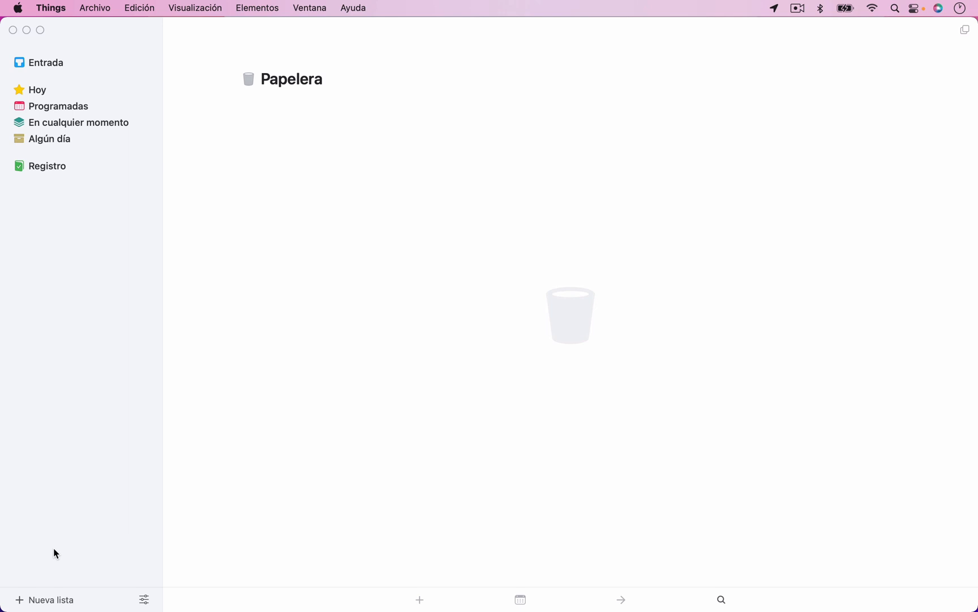
# Step: Create a new area named Próximas acciones
pyautogui.click(46, 601)
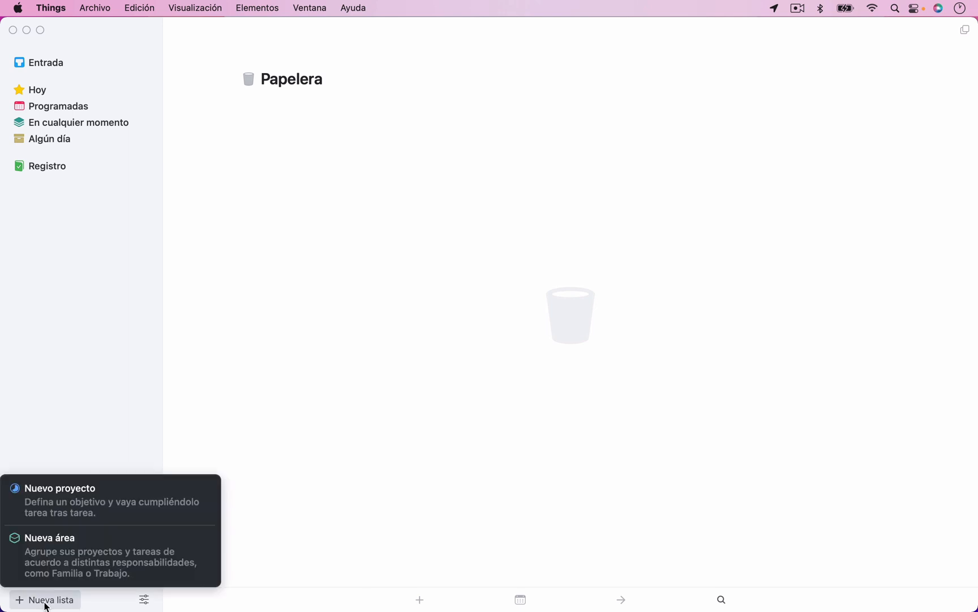
pyautogui.click(67, 557)
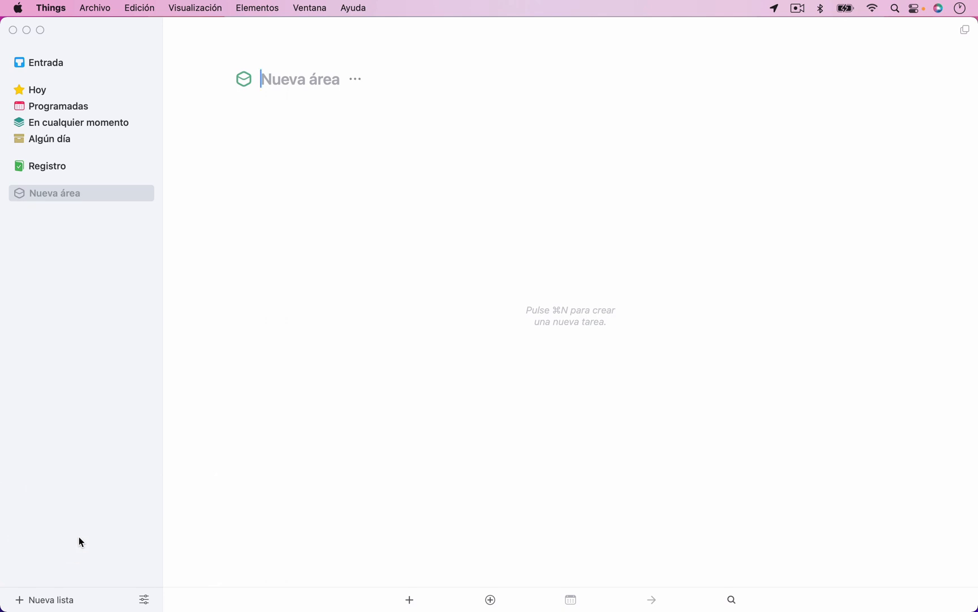
pyautogui.write('Pro')
pyautogui.press('BackSpace')
pyautogui.write('´')
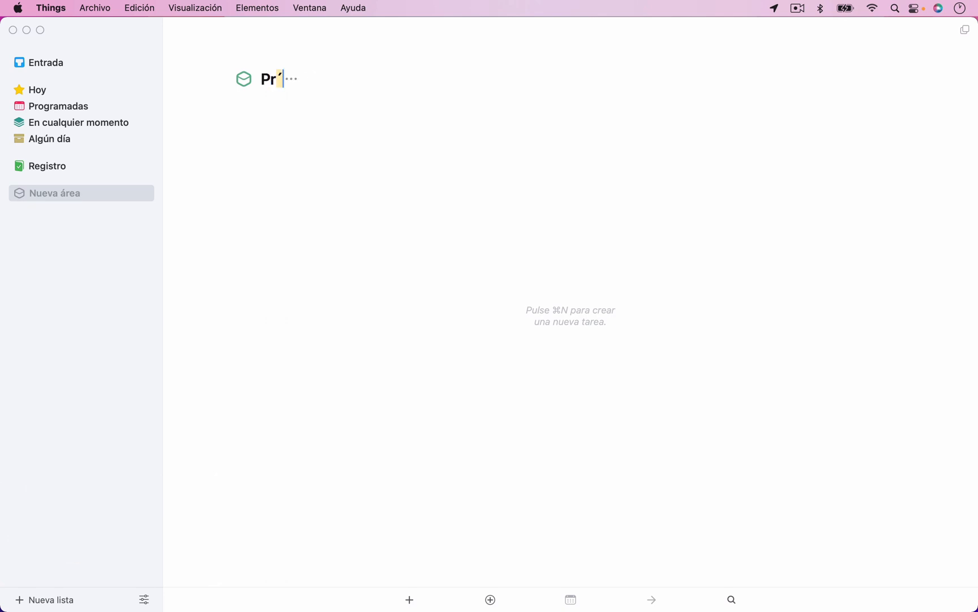
pyautogui.write('óximas a')
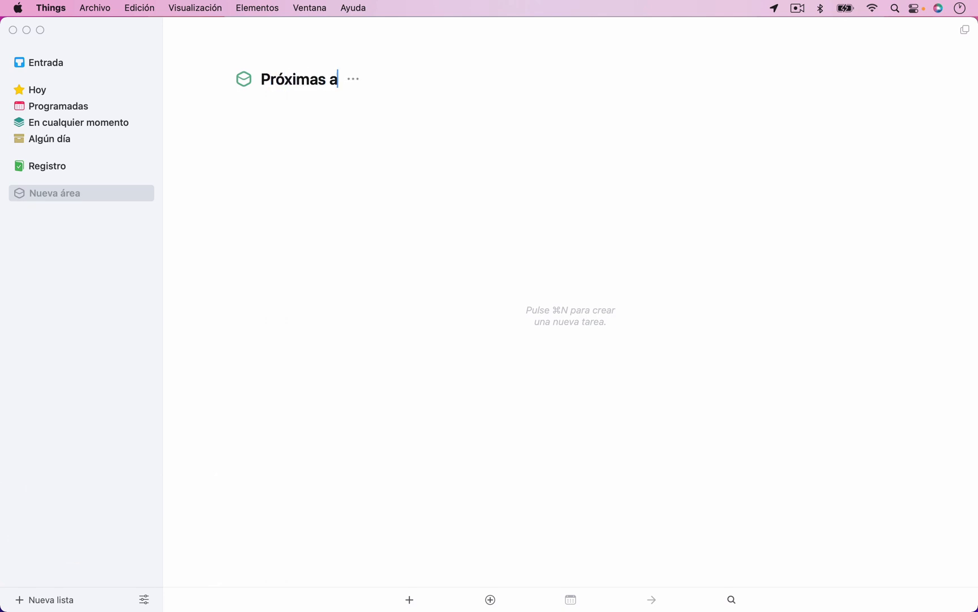
pyautogui.write('cciones')
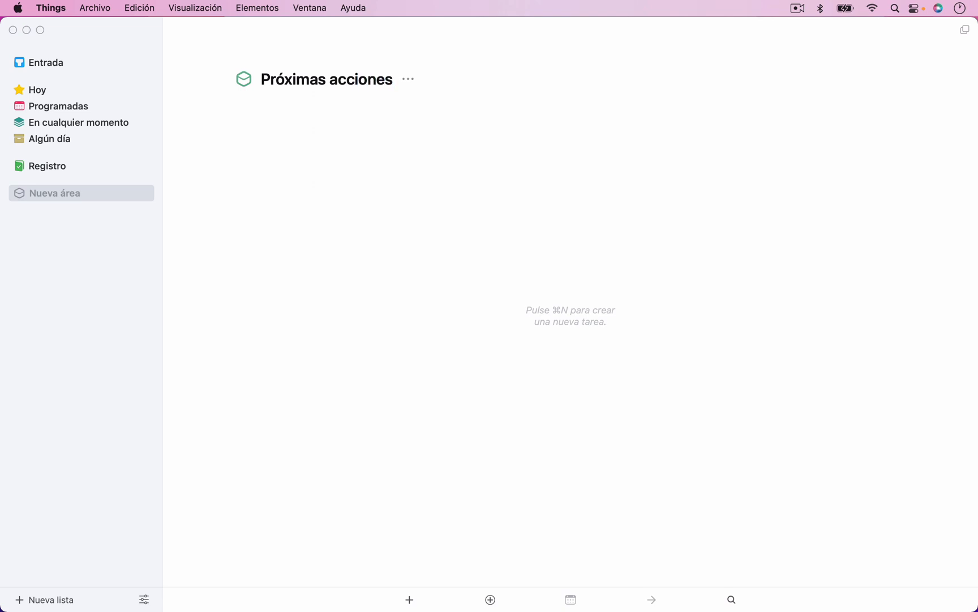
pyautogui.press('Return')
pyautogui.click(411, 603)
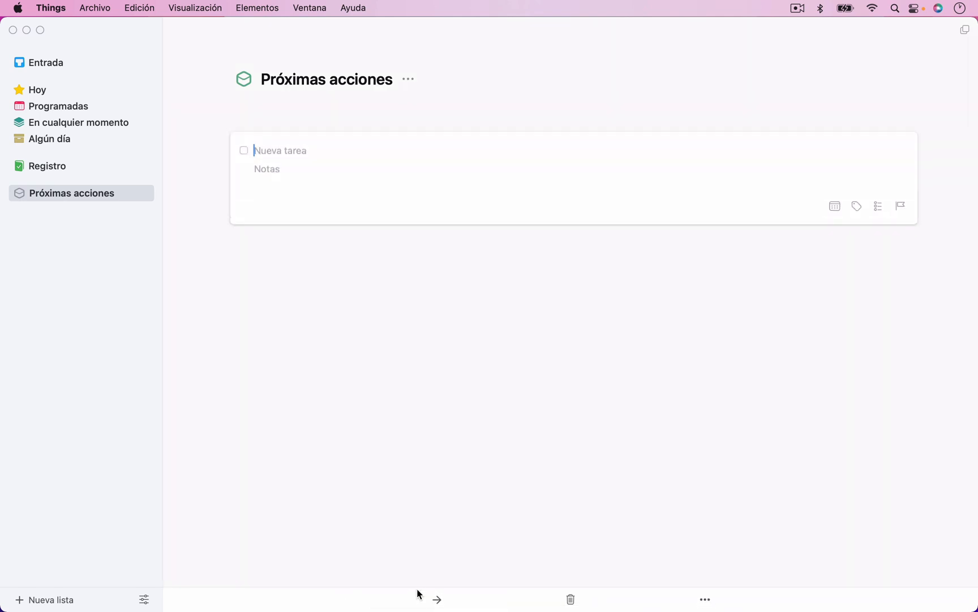
pyautogui.press('Escape')
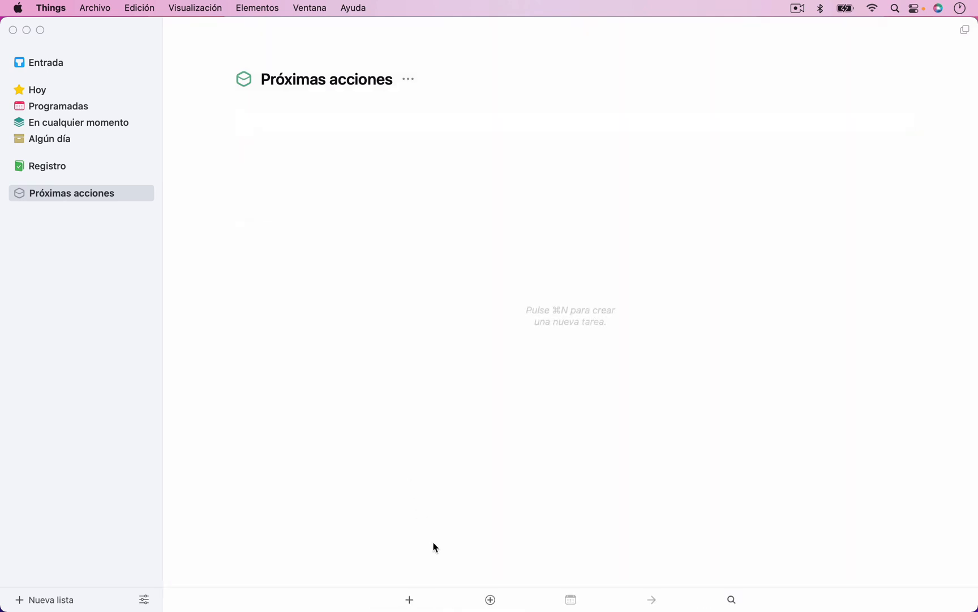
# Step: Create a project named Agenda under the Próximas acciones area
pyautogui.click(64, 602)
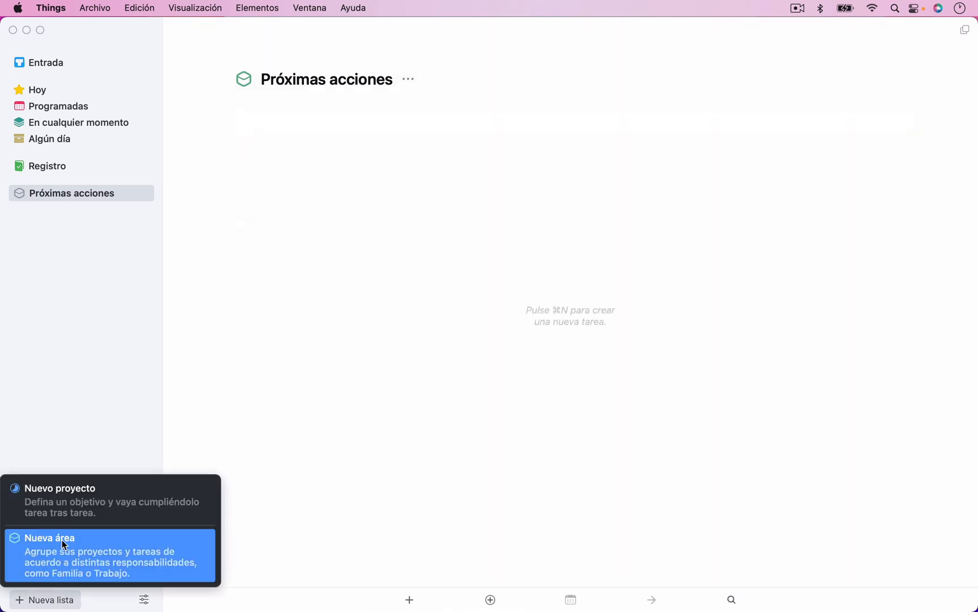
pyautogui.click(61, 509)
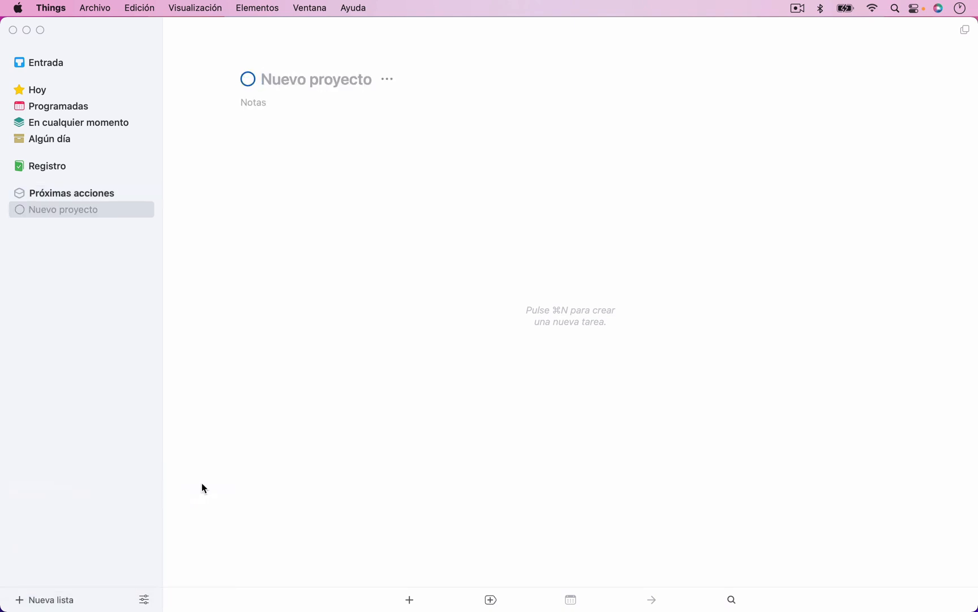
pyautogui.write('Agenda')
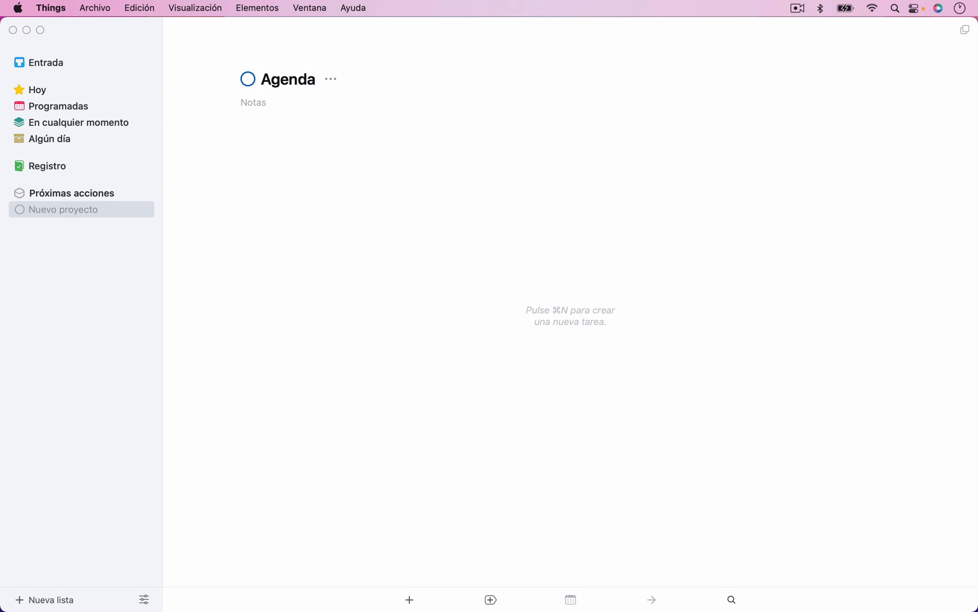
pyautogui.click(288, 450)
# Step: Add a project named Casa below Agenda
pyautogui.click(55, 601)
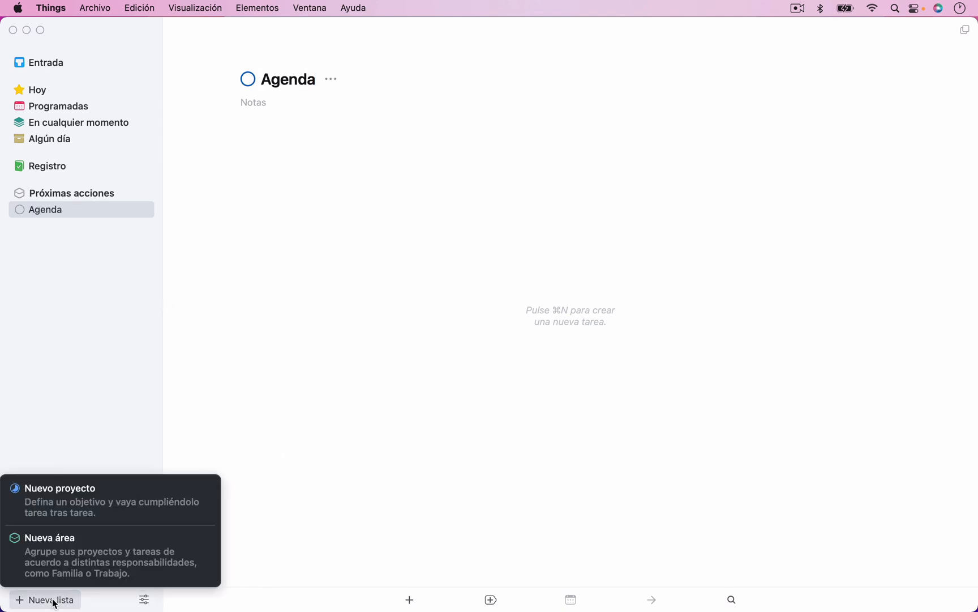
pyautogui.click(74, 521)
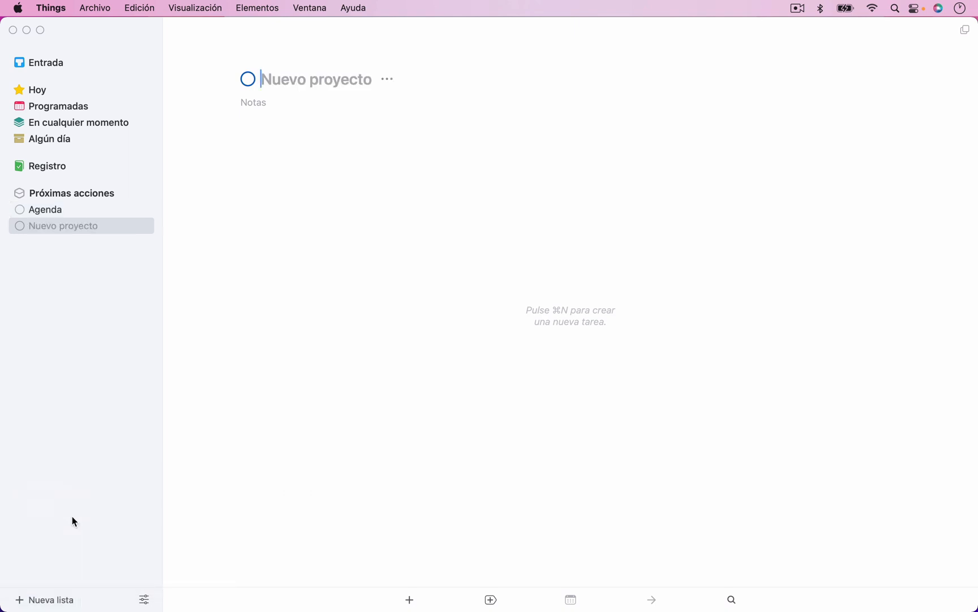
pyautogui.write('Casa')
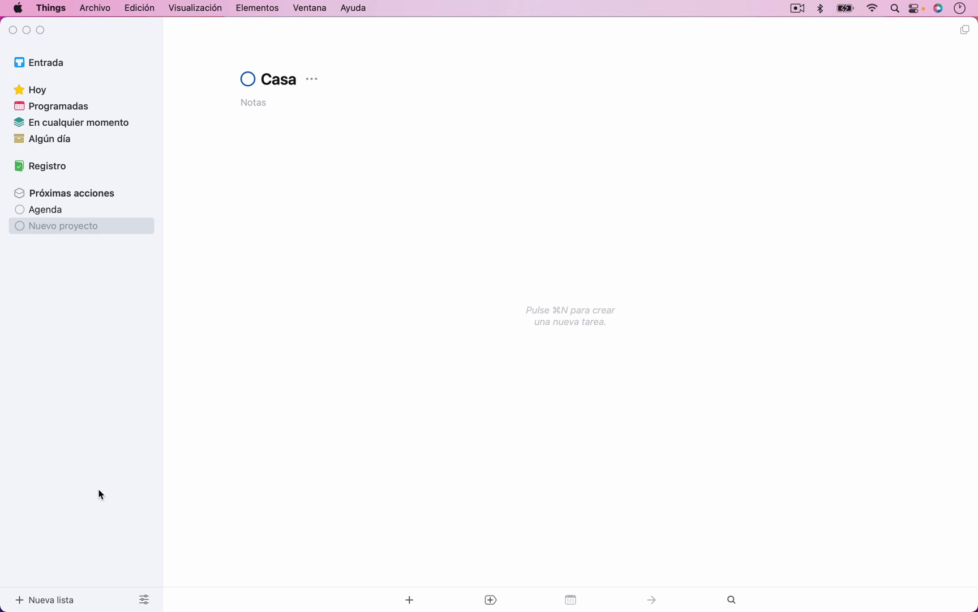
pyautogui.press('Return')
# Step: Add a project named Oficina below Casa
pyautogui.click(48, 599)
pyautogui.click(88, 515)
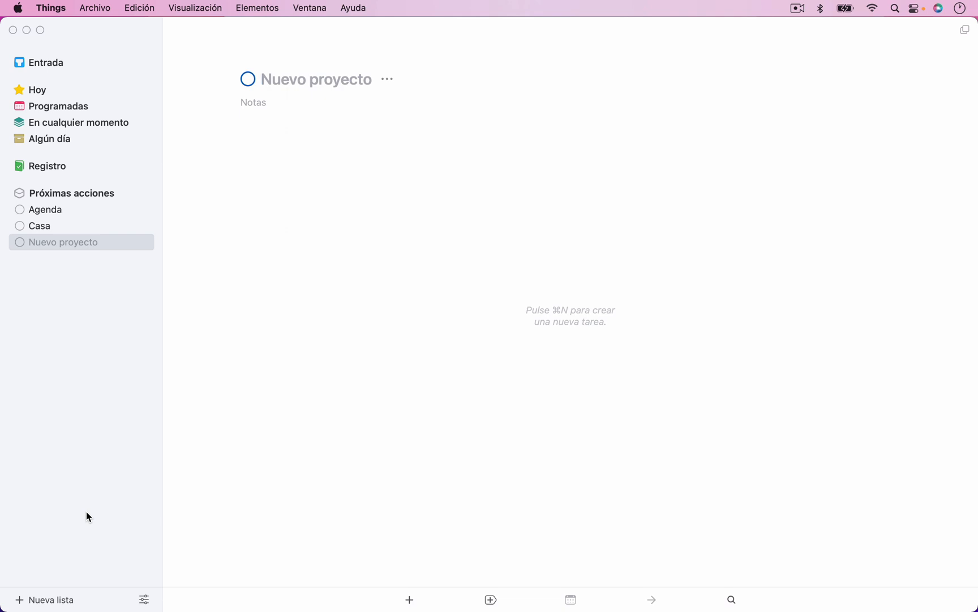
pyautogui.write('Oficn')
pyautogui.press('BackSpace')
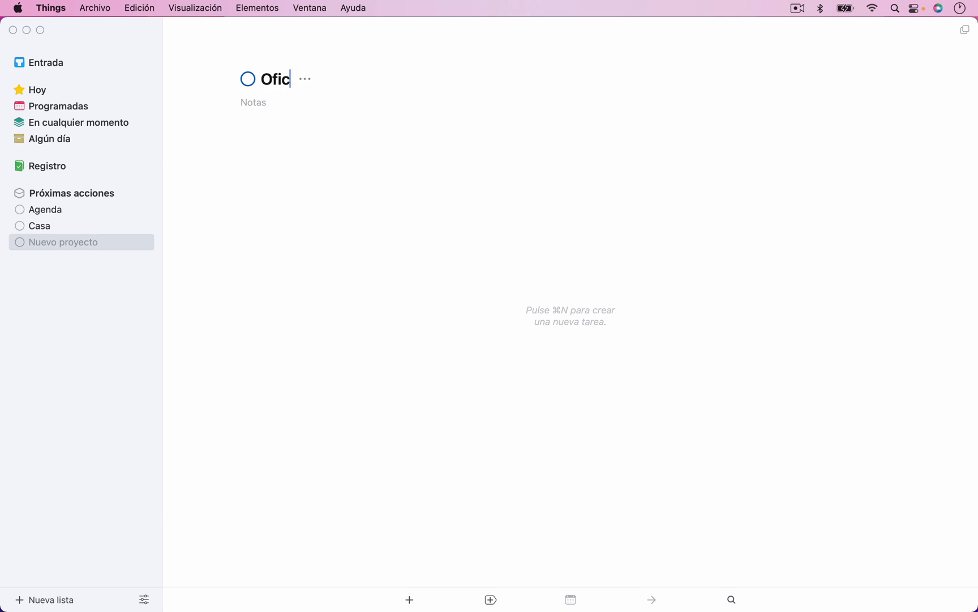
pyautogui.write('ina')
pyautogui.press('Return')
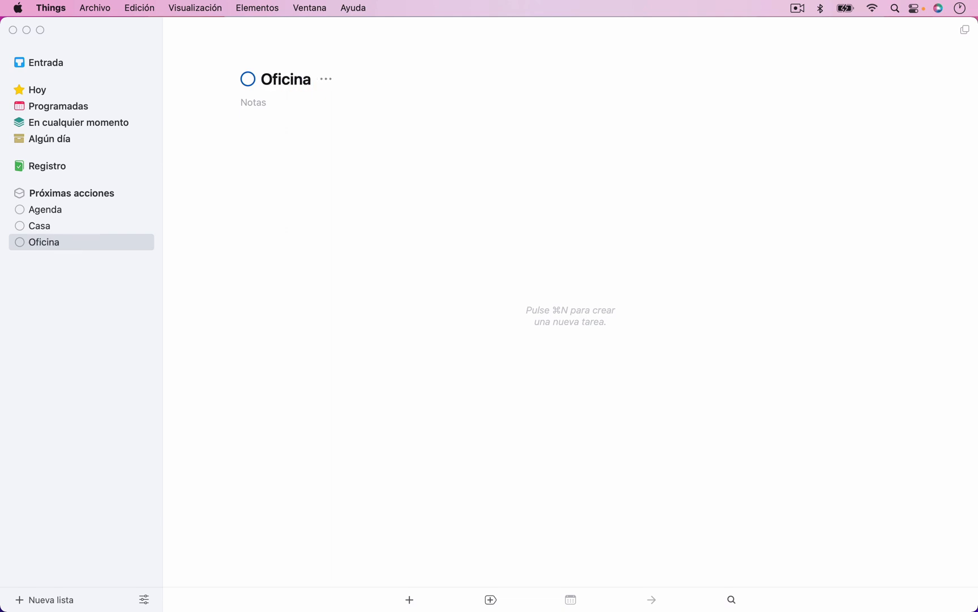
# Step: Add a project named En cualquier lugar below Oficina
pyautogui.click(46, 600)
pyautogui.click(70, 497)
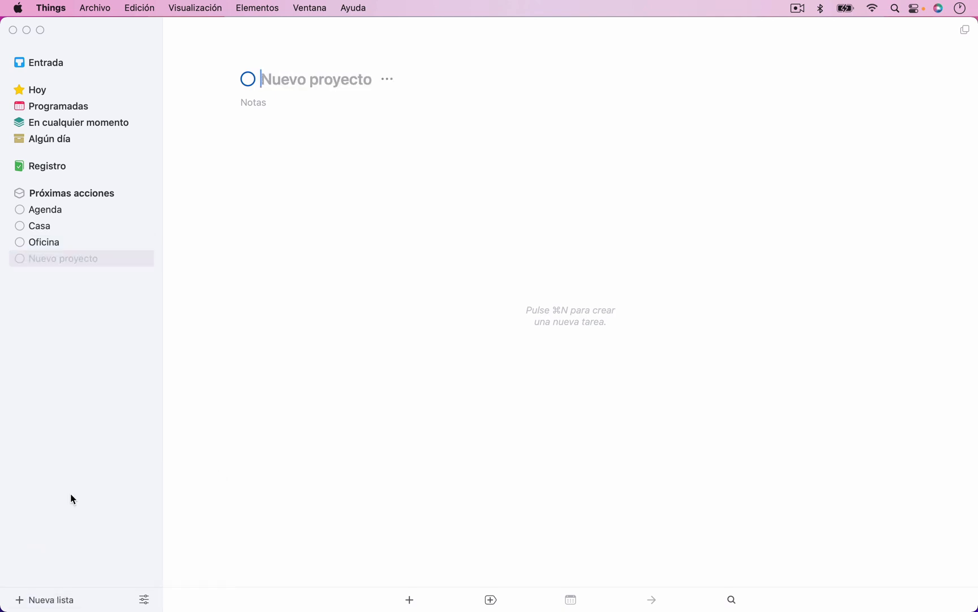
pyautogui.write('En C')
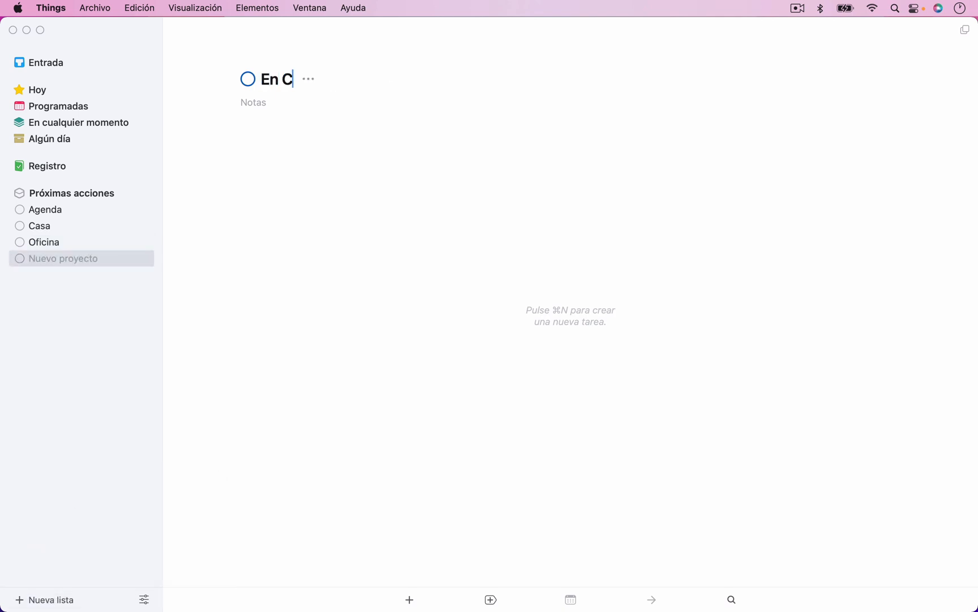
pyautogui.press('BackSpace')
pyautogui.press('BackSpace')
pyautogui.write('cual')
pyautogui.press('Return')
pyautogui.write('uy')
pyautogui.press('BackSpace')
pyautogui.press('BackSpace')
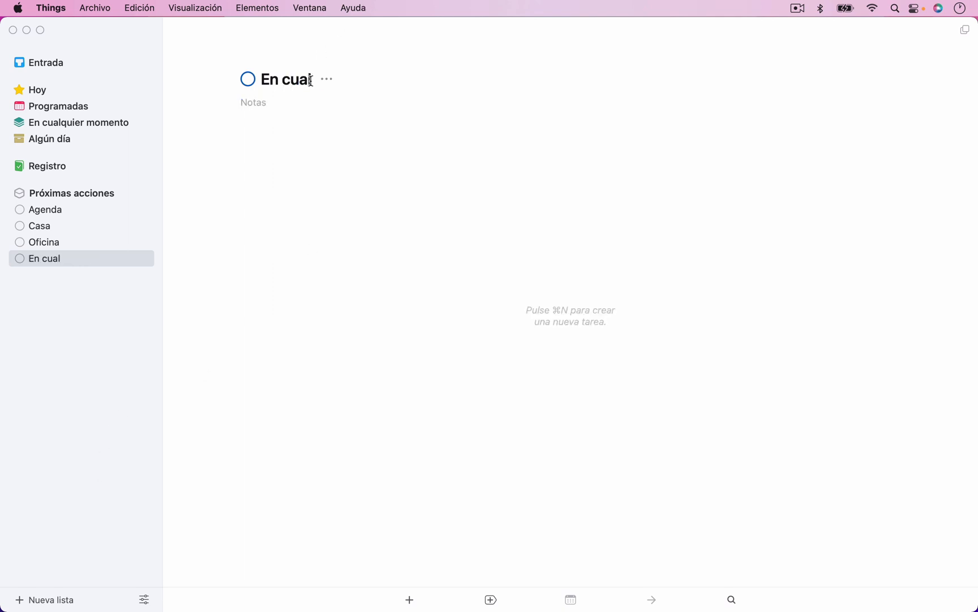
pyautogui.write('quier lugar')
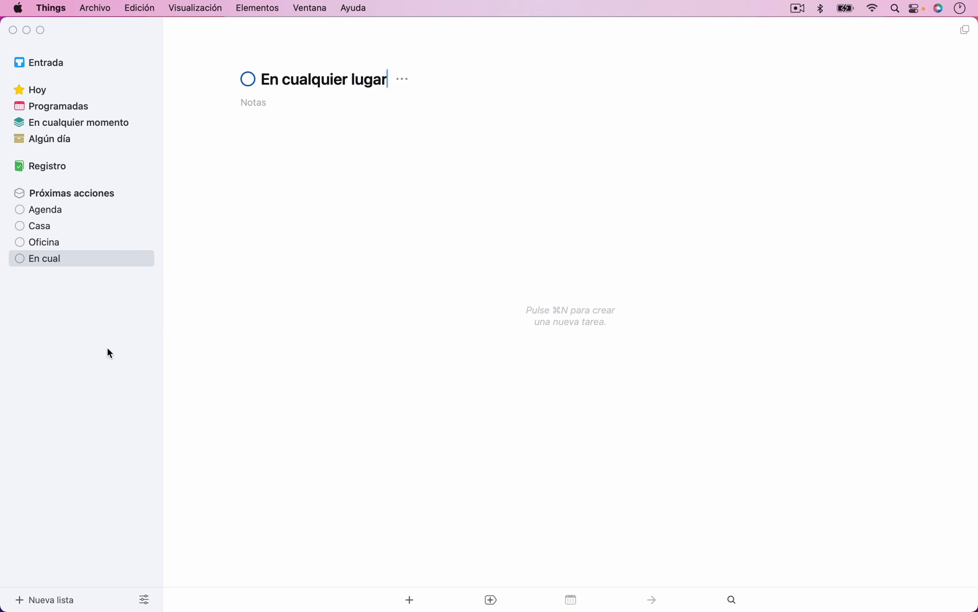
pyautogui.click(204, 219)
# Step: Add a project named Recados below En cualquier lugar
pyautogui.click(43, 600)
pyautogui.click(81, 486)
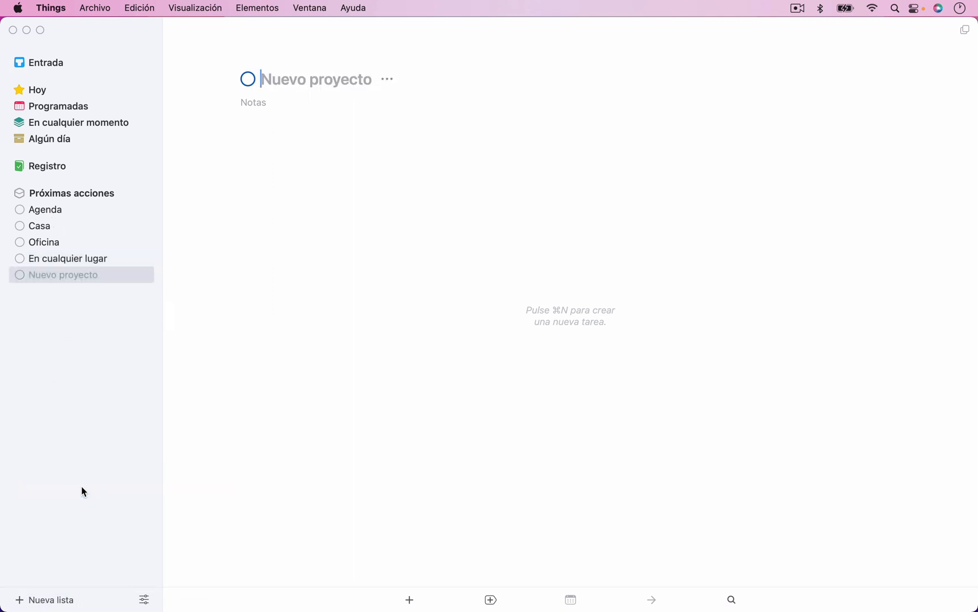
pyautogui.write('REcados')
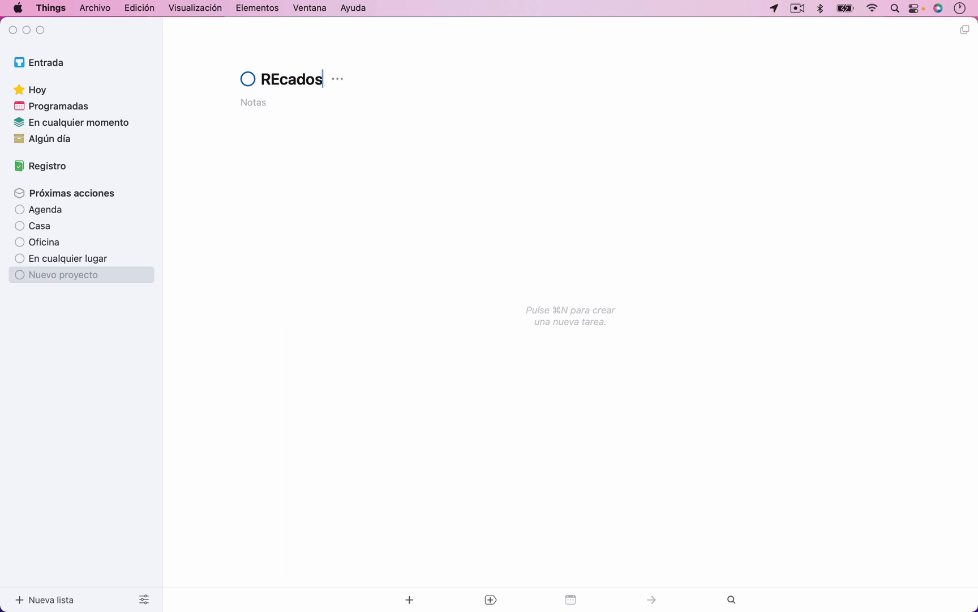
pyautogui.press('Left')
pyautogui.press('Left')
pyautogui.press('Left')
pyautogui.press('Left')
pyautogui.press('Left')
pyautogui.press('BackSpace')
pyautogui.write('e')
# Step: Add a project named Llamadas below Recados
pyautogui.click(49, 599)
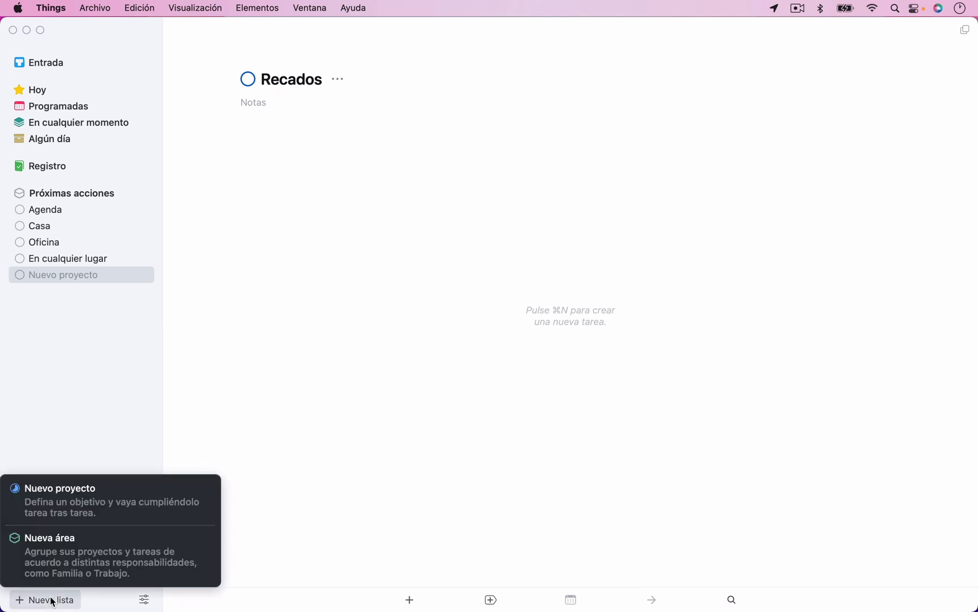
pyautogui.click(58, 509)
pyautogui.write('L')
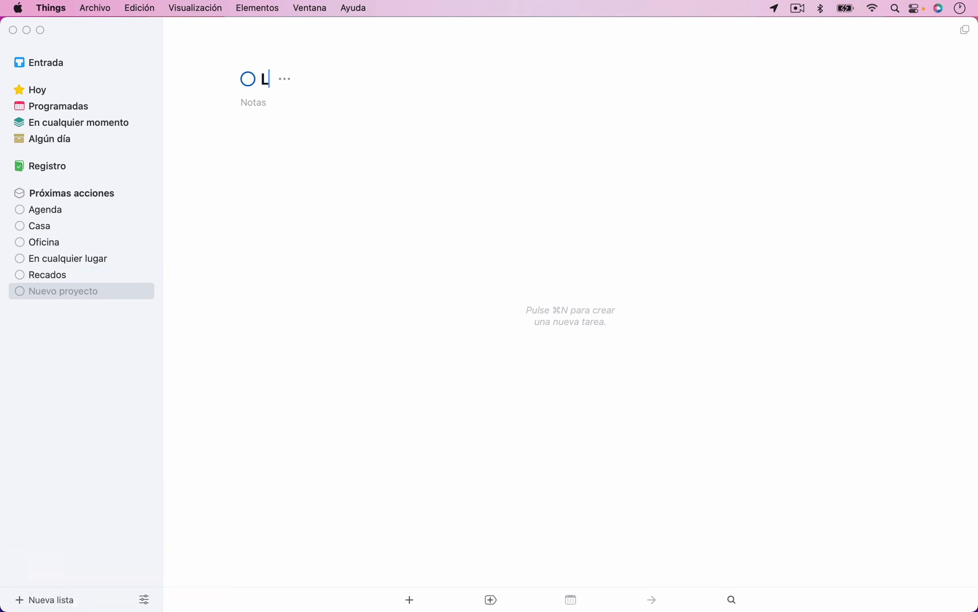
pyautogui.write('lamadas')
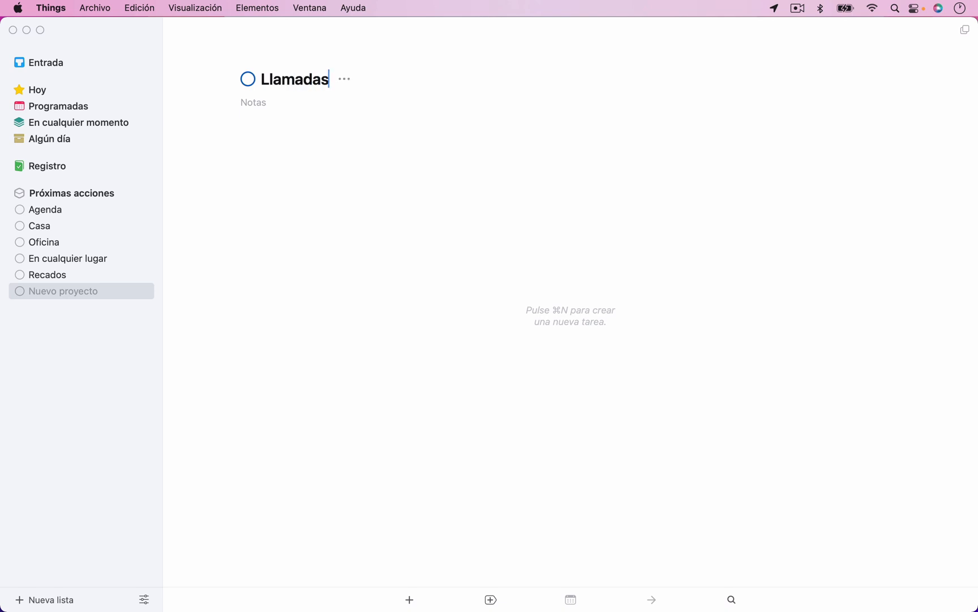
# Step: Add a project named Ordenador below Llamadas
pyautogui.click(48, 599)
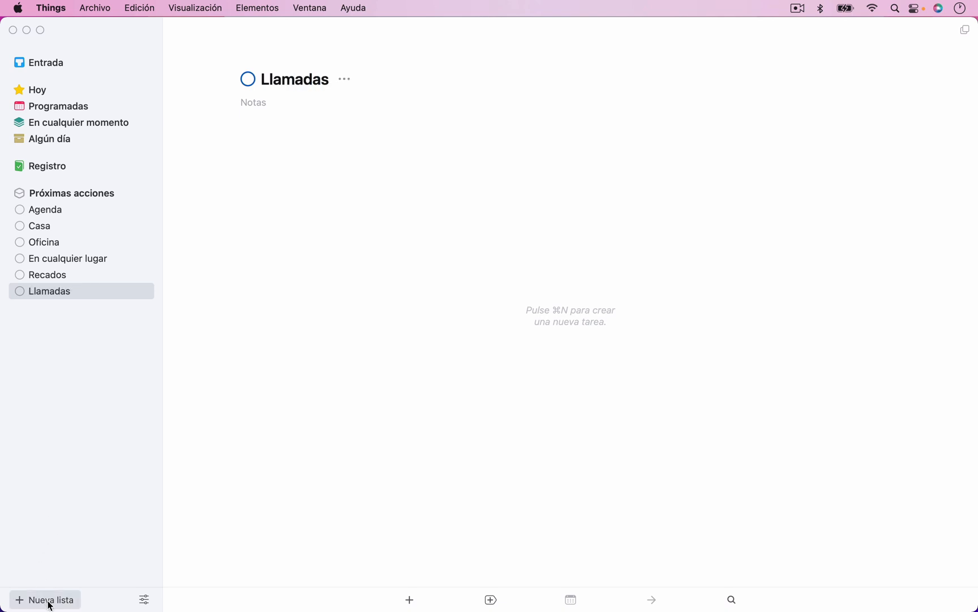
pyautogui.click(69, 505)
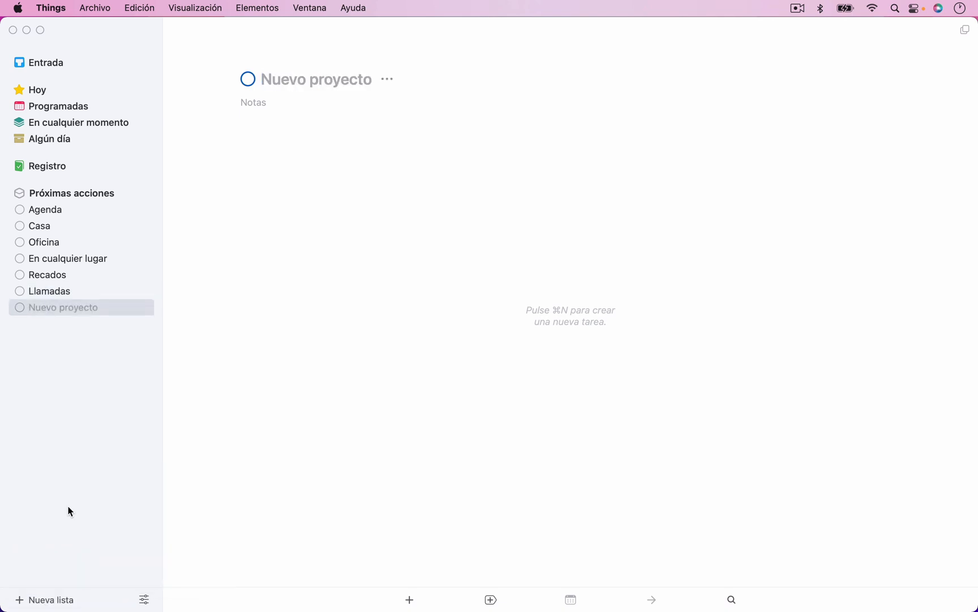
pyautogui.write('Ordenador')
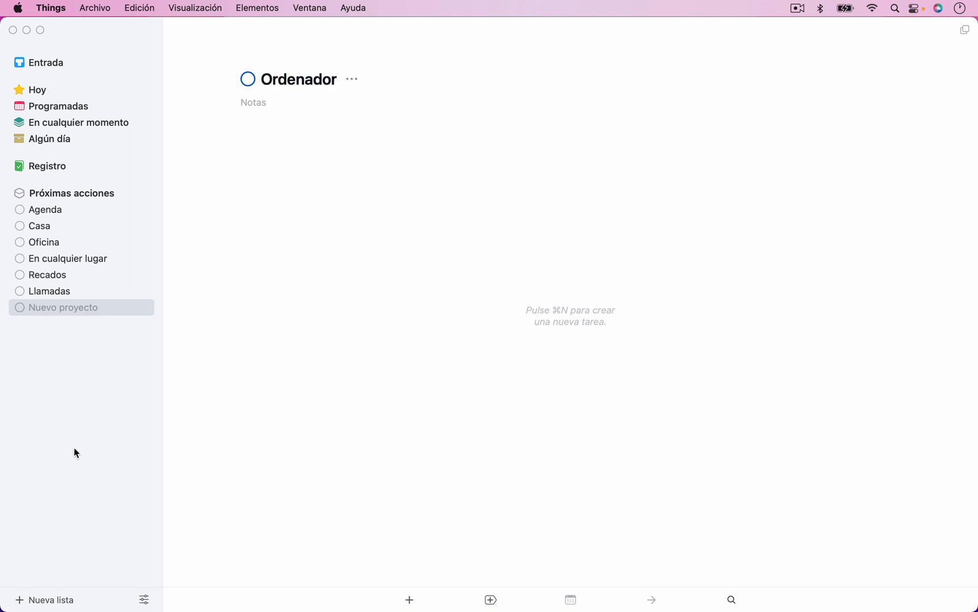
pyautogui.click(337, 295)
# Step: Add a project named Leer/Revisar below Ordenador
pyautogui.click(45, 600)
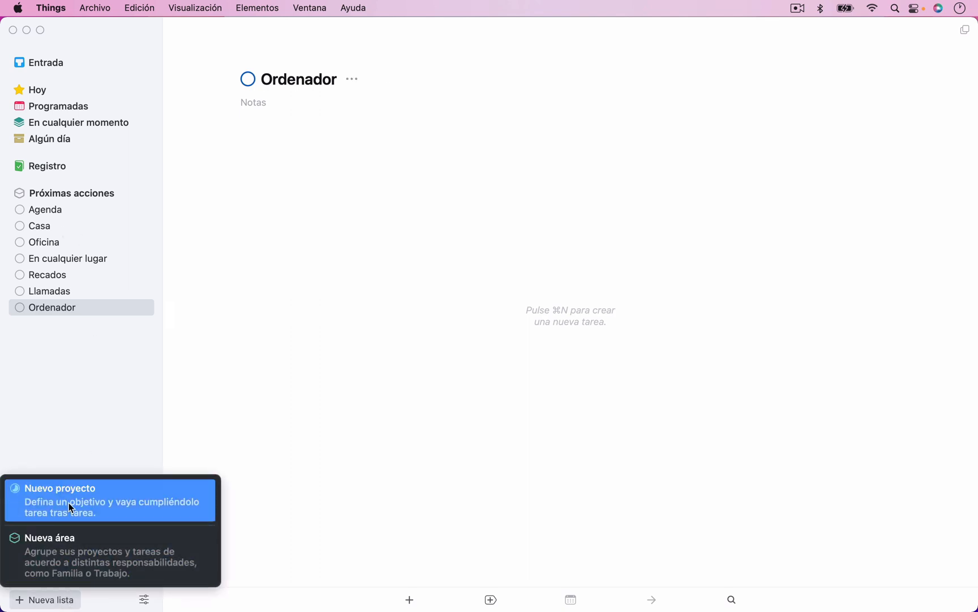
pyautogui.click(69, 503)
pyautogui.write('Leer')
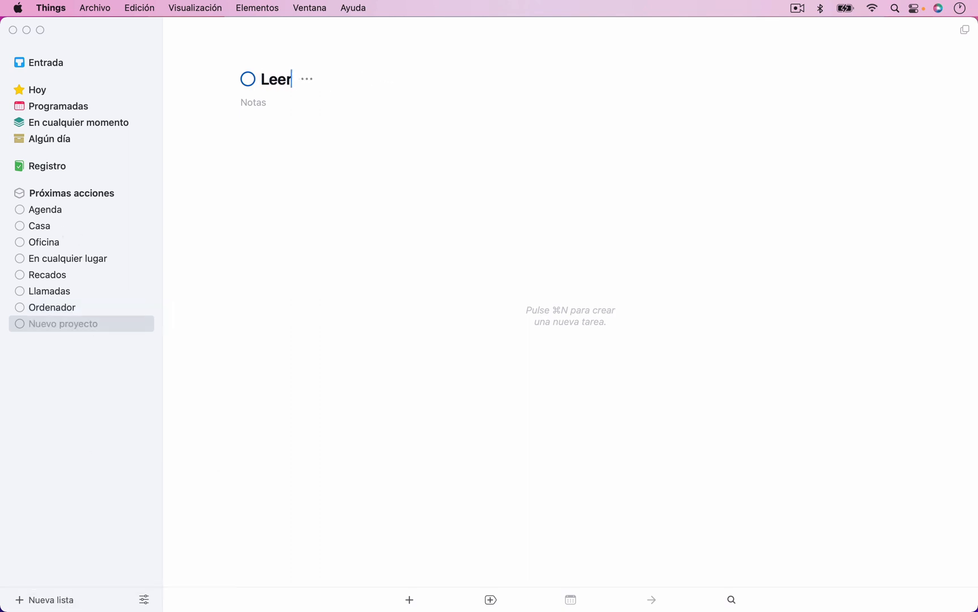
pyautogui.write('/Revisar')
pyautogui.click(324, 445)
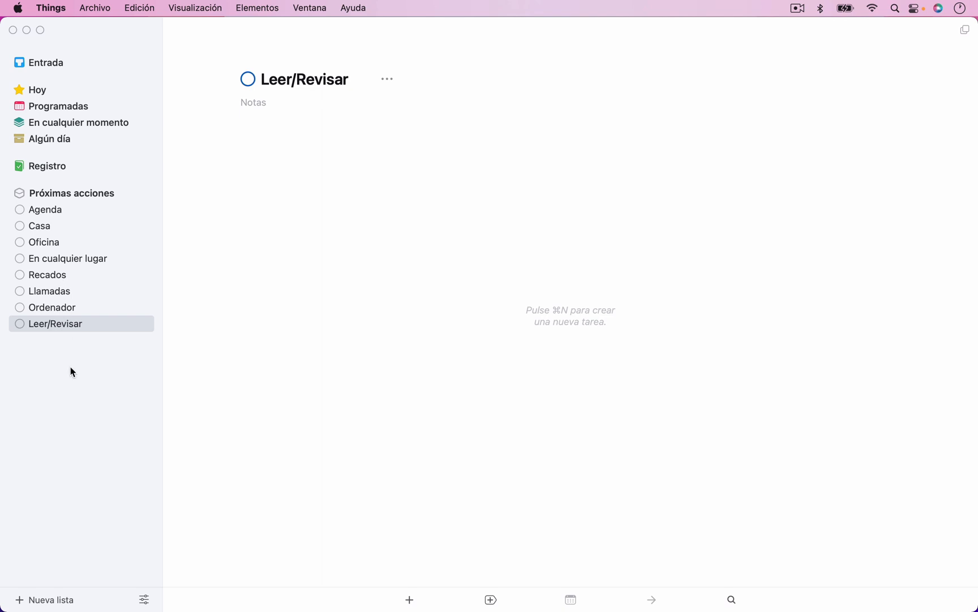
# Step: Add a project named A la espera below Leer/Revisar
pyautogui.click(55, 603)
pyautogui.click(62, 498)
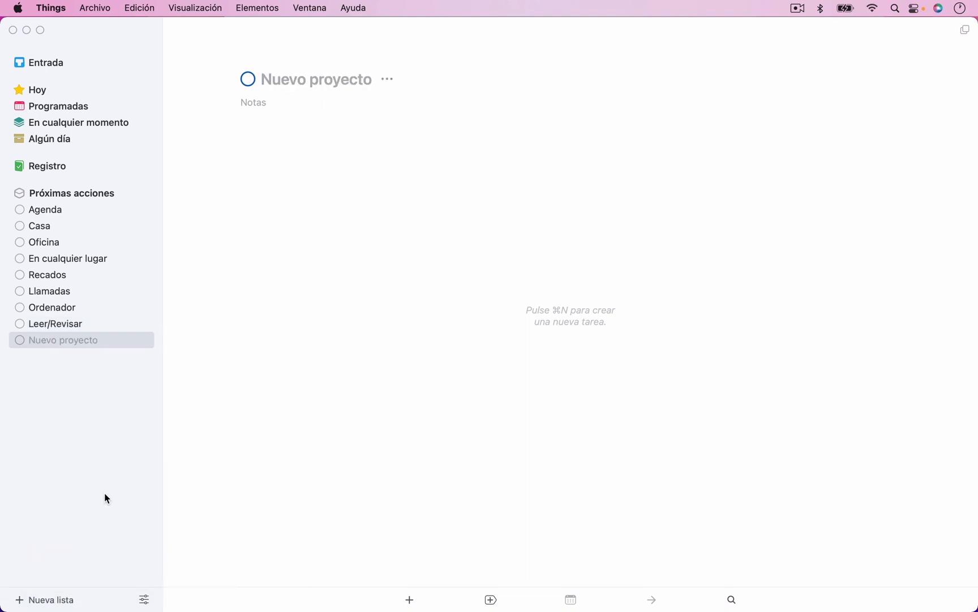
pyautogui.write('A la')
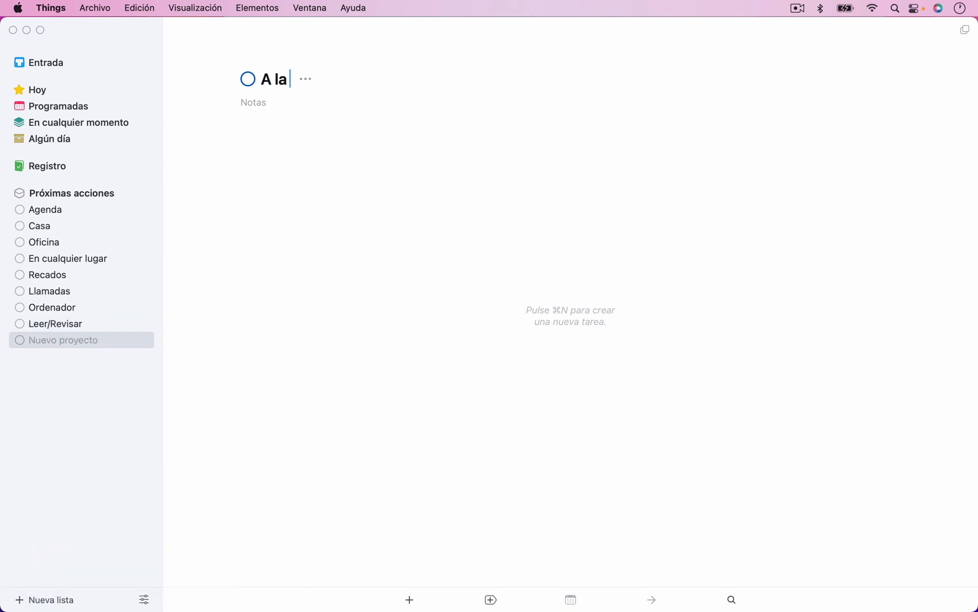
pyautogui.write(' espera')
pyautogui.click(301, 417)
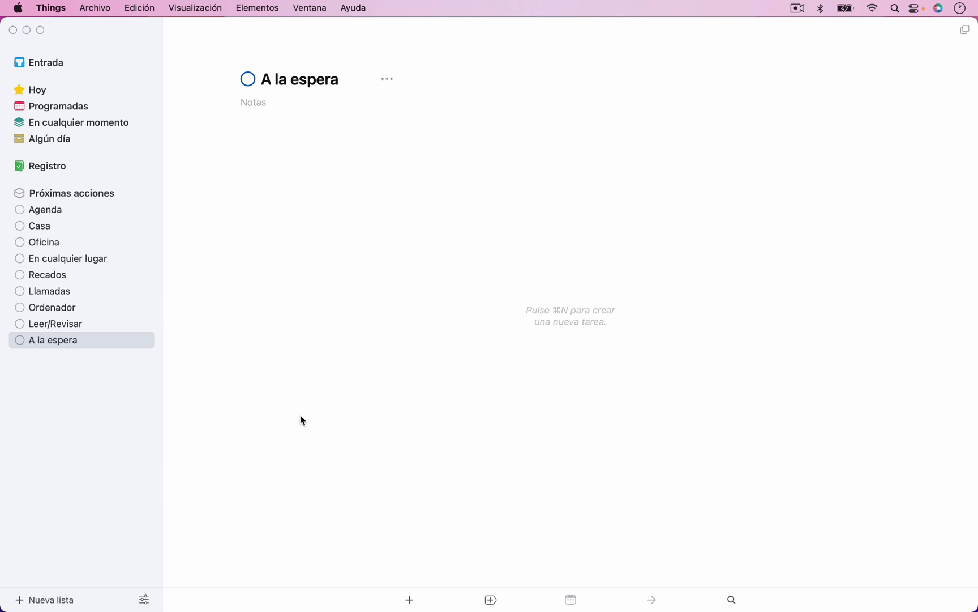
# Step: Create an area named A la espera and move it below Leer/Revisar, directly above the A la espera project, so it contains that project
pyautogui.click(65, 602)
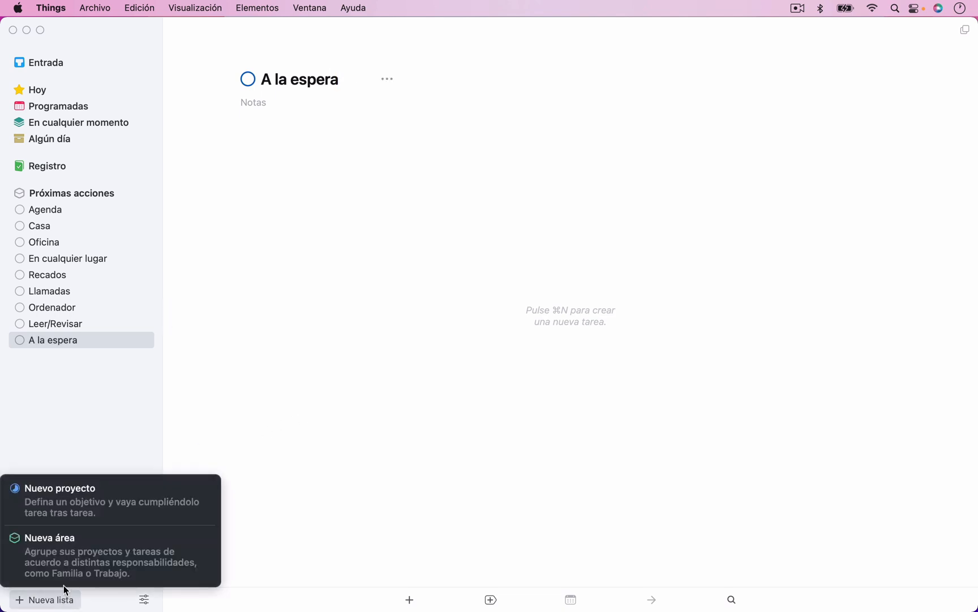
pyautogui.click(70, 550)
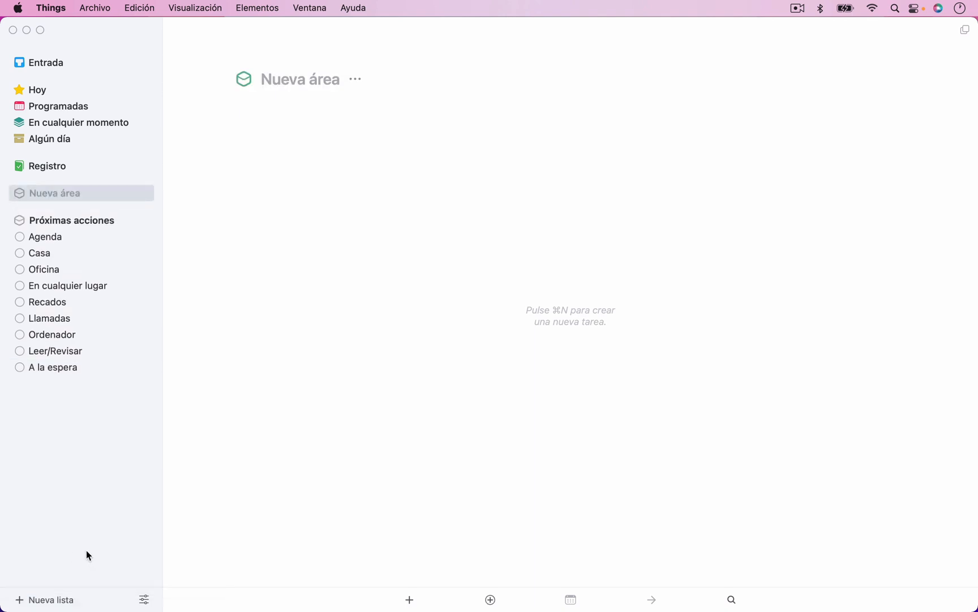
pyautogui.write('A la es')
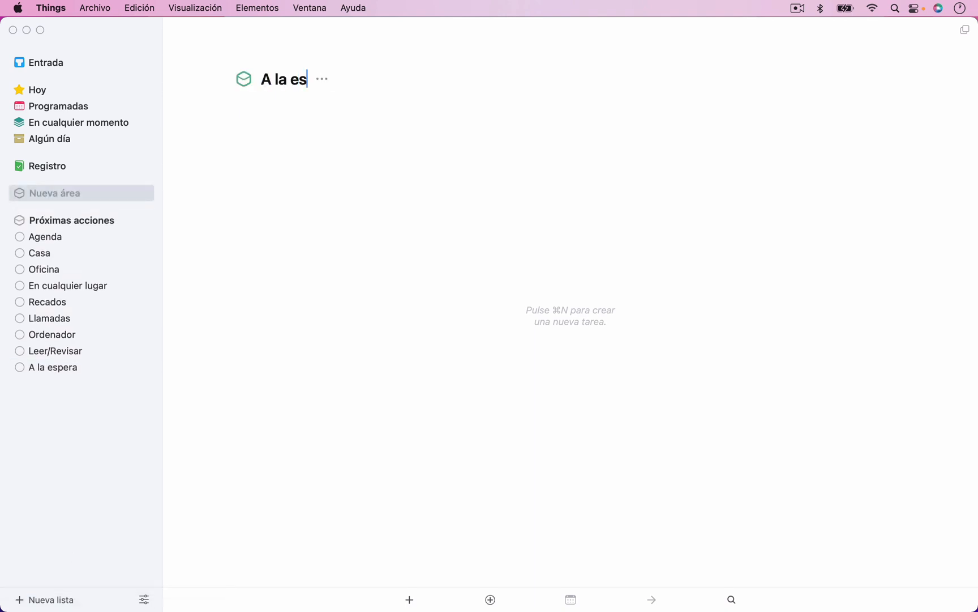
pyautogui.write('pera')
pyautogui.press('Return')
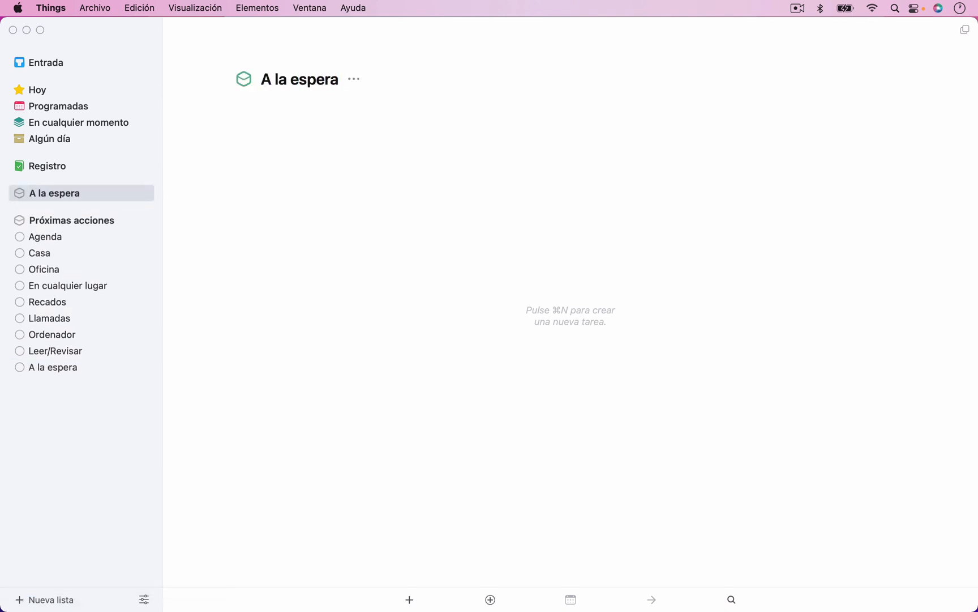
pyautogui.moveTo(49, 193); pyautogui.dragTo(83, 371)
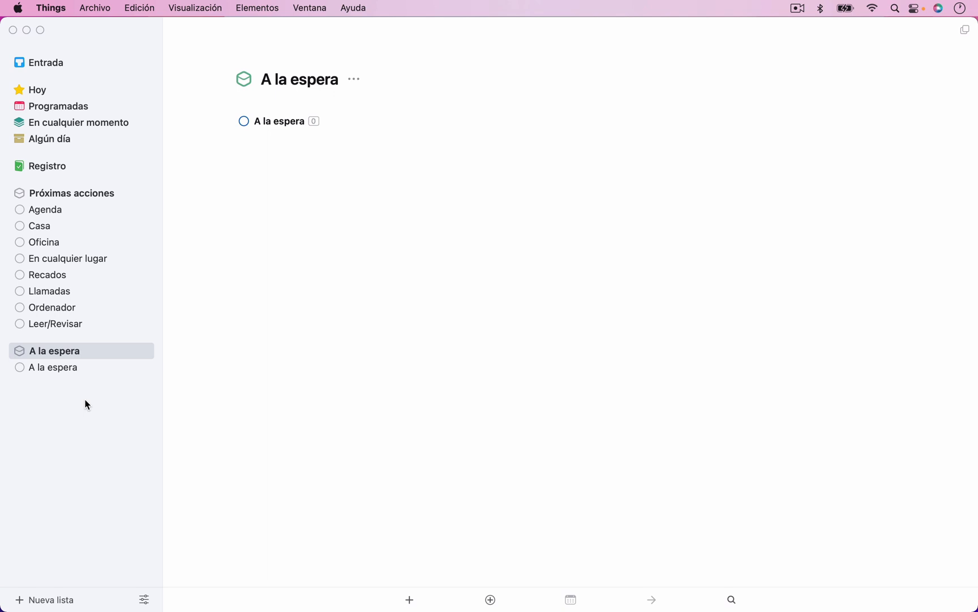
# Step: Collapse the Próximas acciones and A la espera areas and review the projects in each
pyautogui.click(146, 194)
pyautogui.click(148, 221)
pyautogui.click(110, 198)
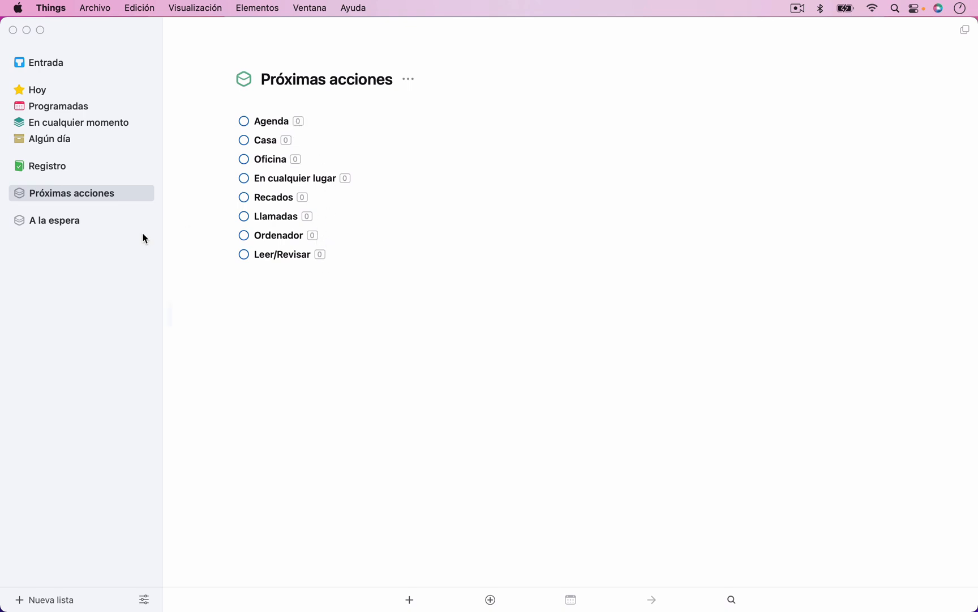
pyautogui.click(83, 222)
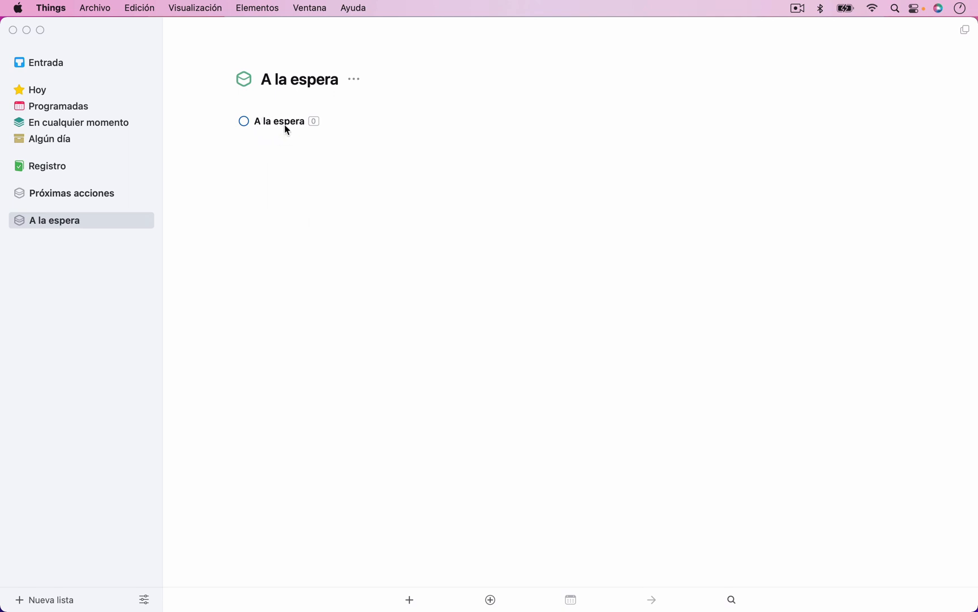
pyautogui.click(92, 195)
pyautogui.click(86, 220)
pyautogui.click(100, 193)
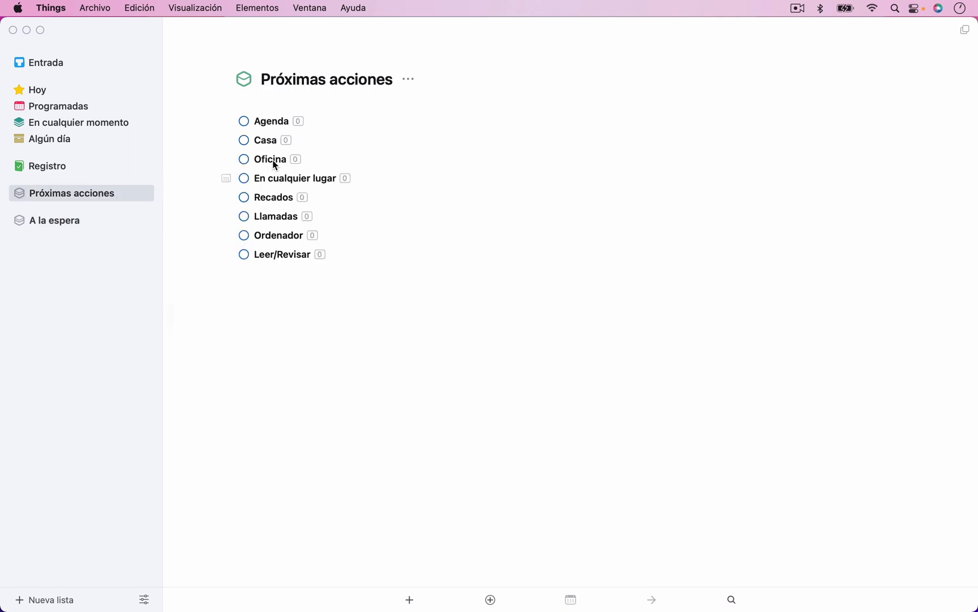
pyautogui.click(69, 224)
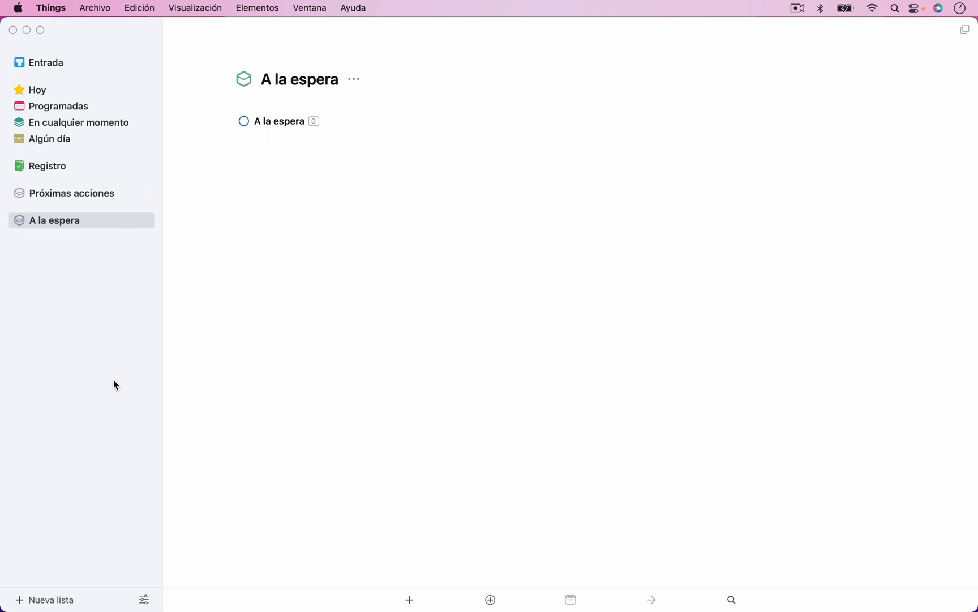
# Step: Create an area named Algún día/Quizas and move it below A la espera
pyautogui.click(51, 604)
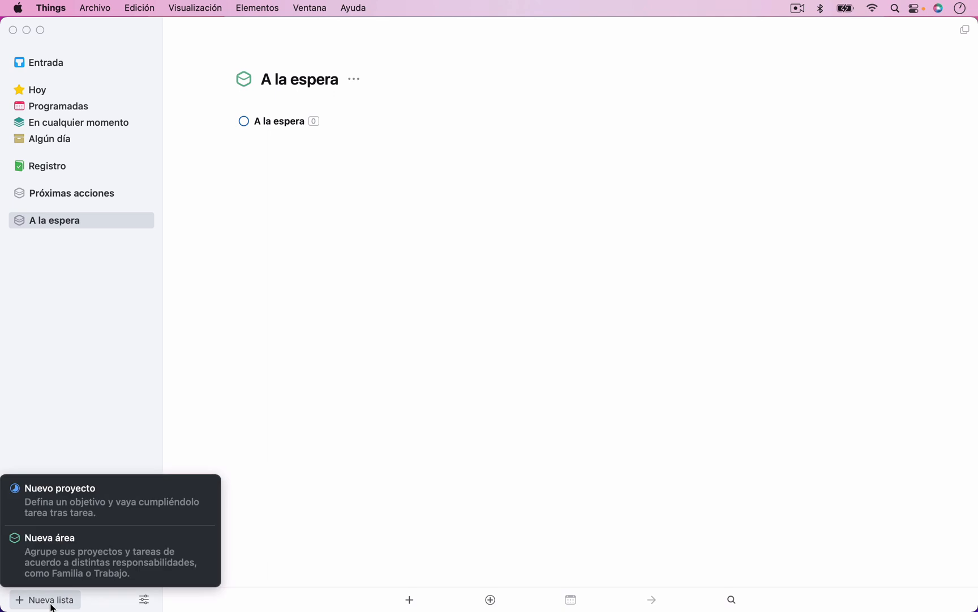
pyautogui.click(73, 558)
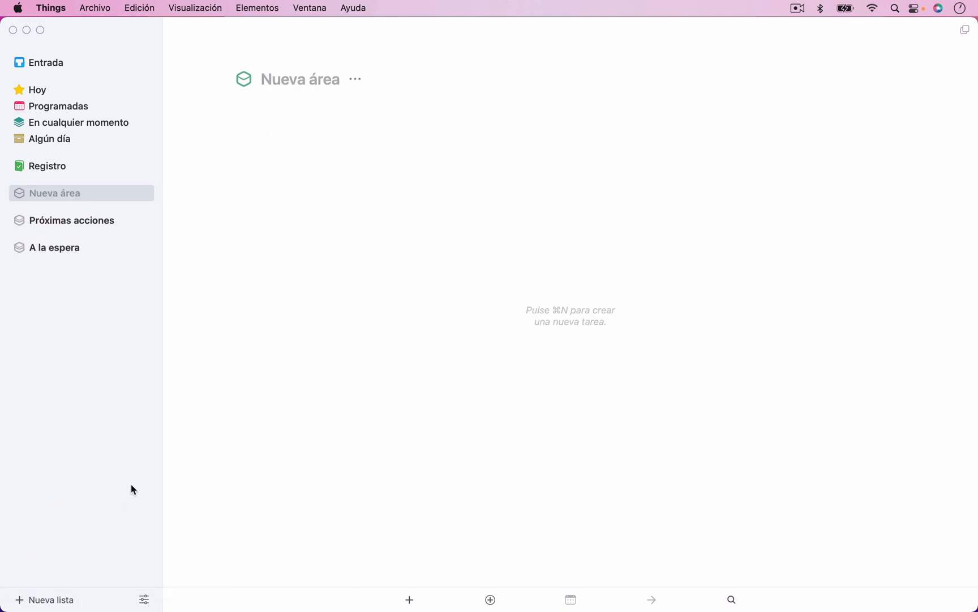
pyautogui.write('Algún ')
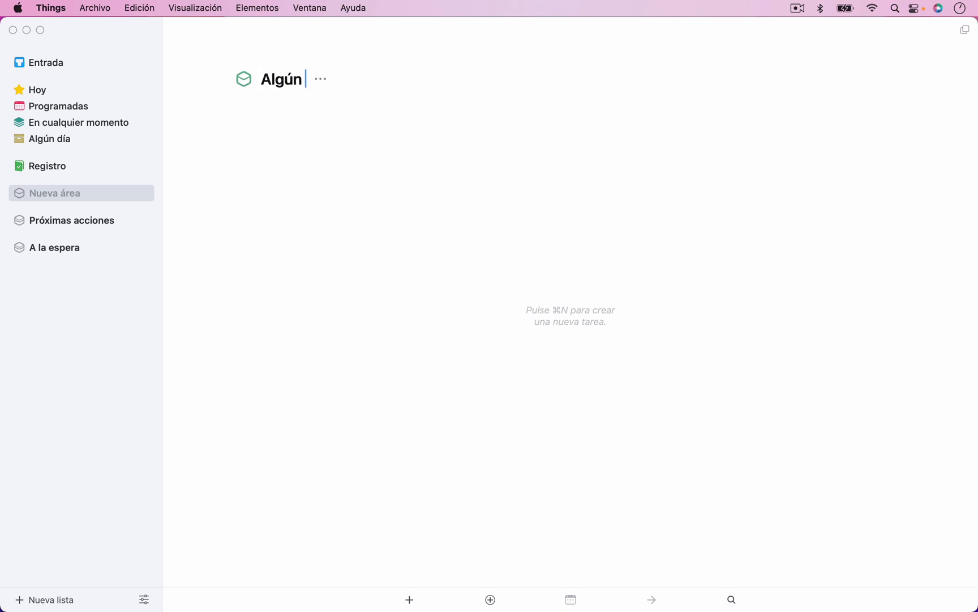
pyautogui.write('día/Quiza')
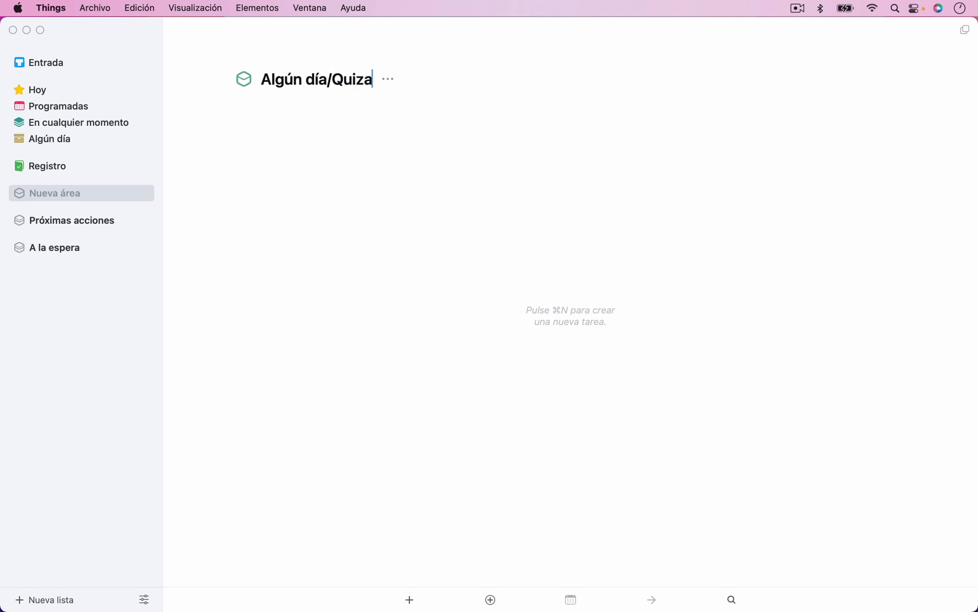
pyautogui.write('s')
pyautogui.press('Return')
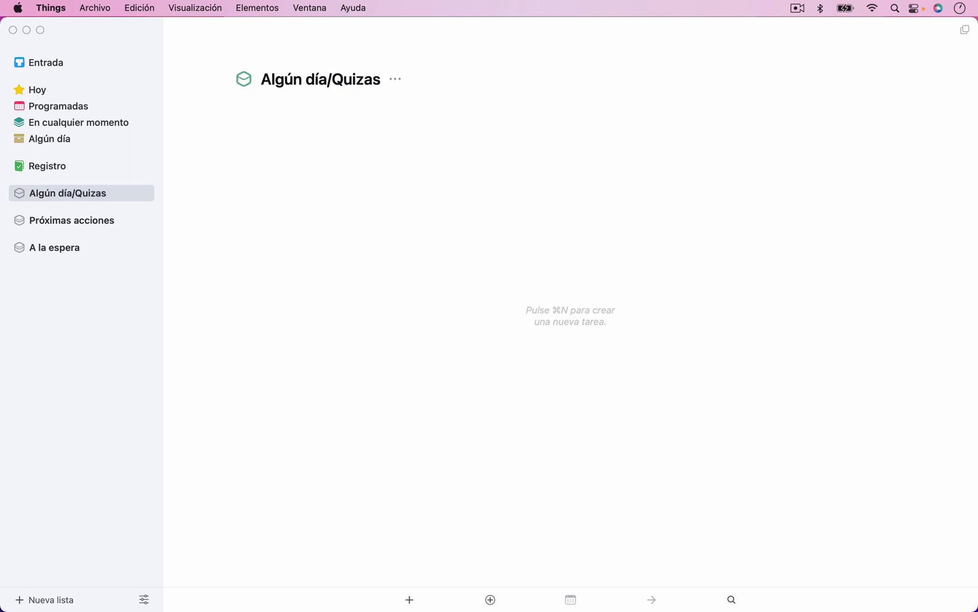
pyautogui.moveTo(105, 194); pyautogui.dragTo(100, 245)
# Step: Add a project named Algún día to the Algún día/Quizas area
pyautogui.click(19, 600)
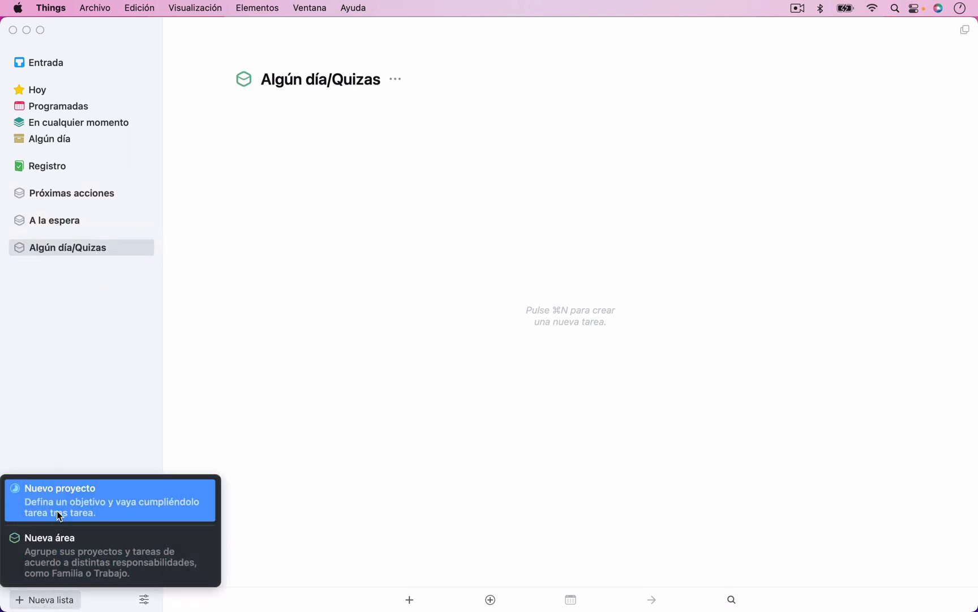
pyautogui.click(59, 508)
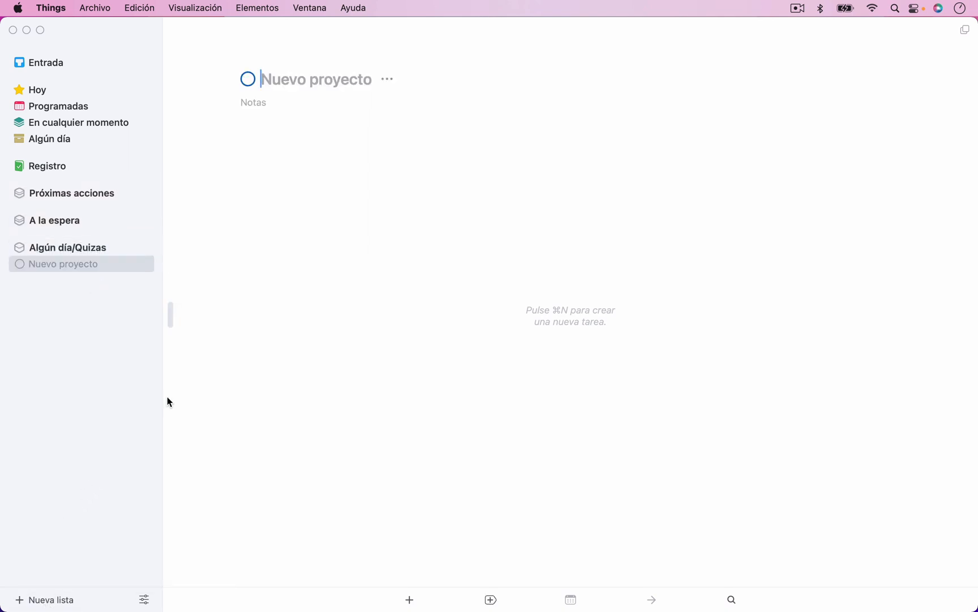
pyautogui.write('Algú')
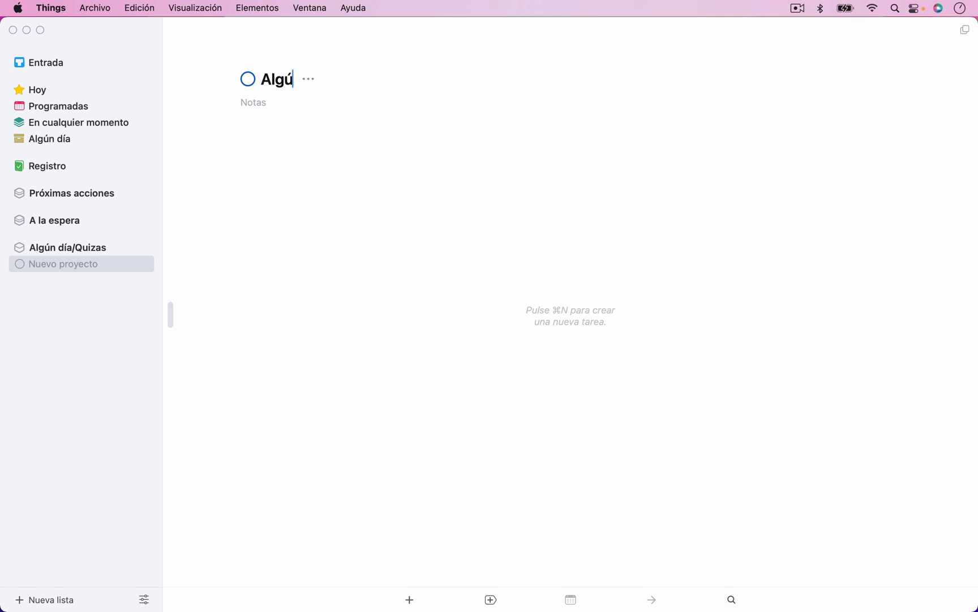
pyautogui.write('n día')
pyautogui.press('Return')
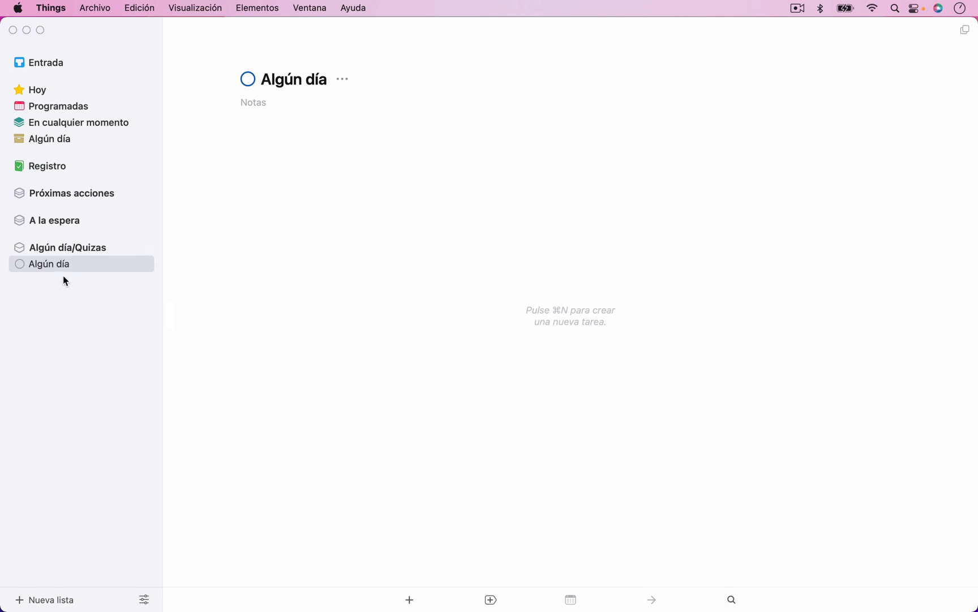
# Step: Add a project named Esta semana no below Algún día in the Algún día/Quizas area
pyautogui.click(61, 601)
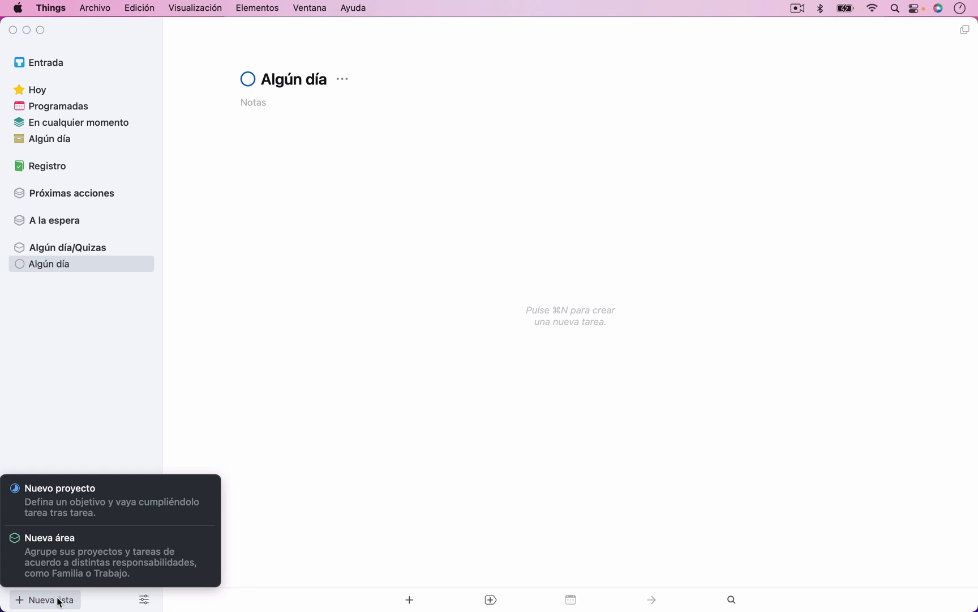
pyautogui.click(66, 502)
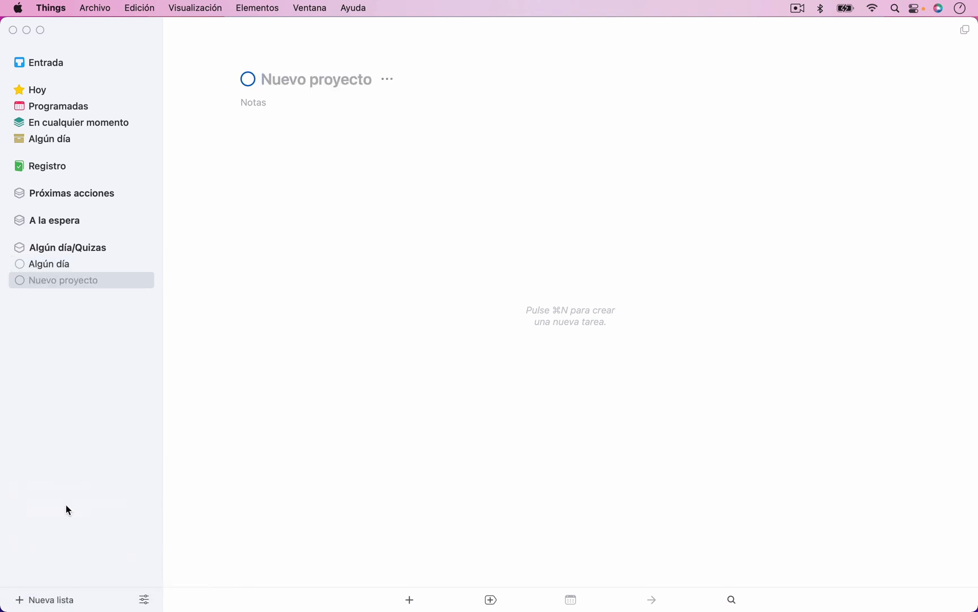
pyautogui.write('Esta se')
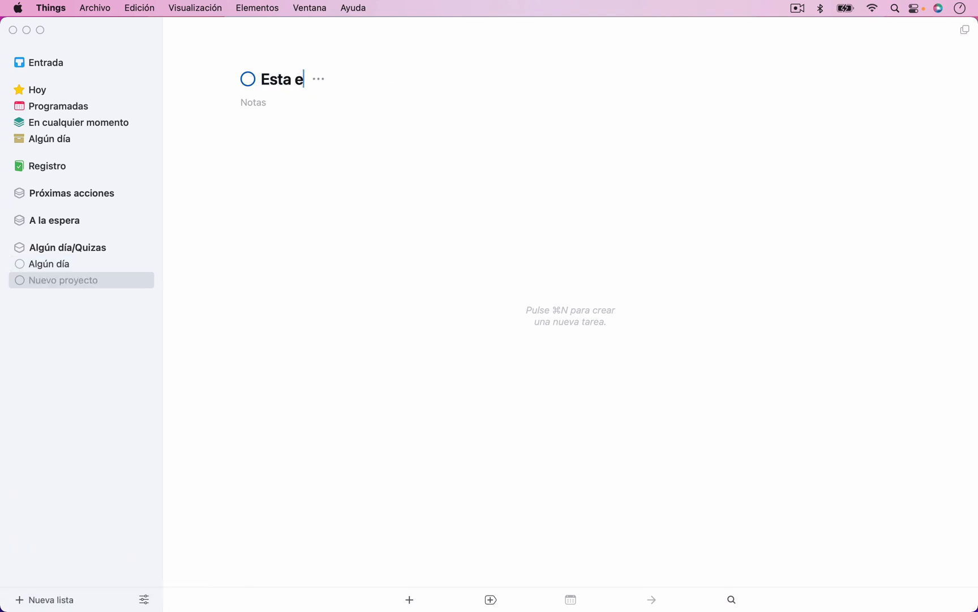
pyautogui.press('BackSpace')
pyautogui.write('sem,')
pyautogui.press('BackSpace')
pyautogui.write('ana no')
pyautogui.press('Return')
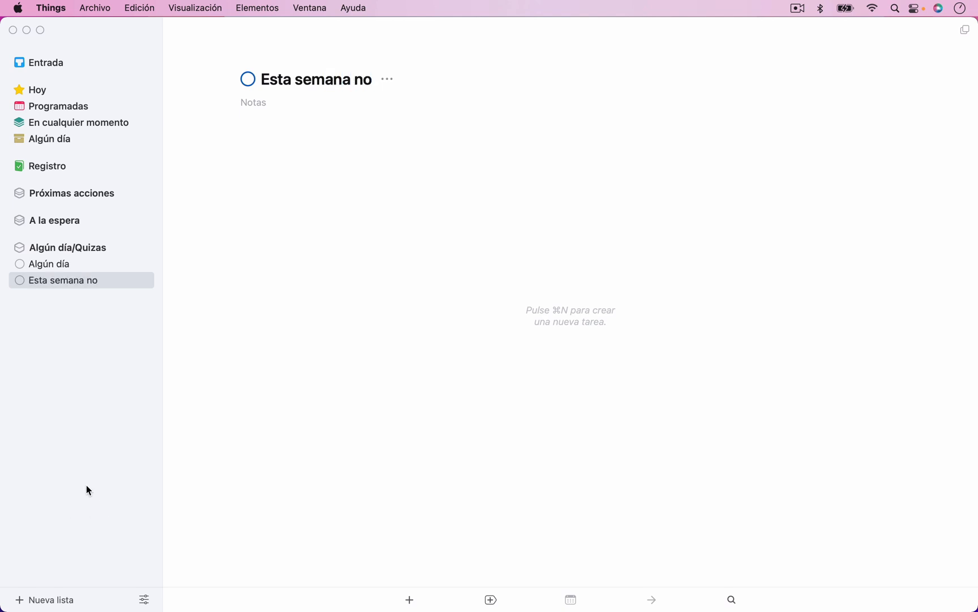
# Step: Look through the Algún día/Quizas area and its Algún día and Esta semana no projects
pyautogui.click(83, 255)
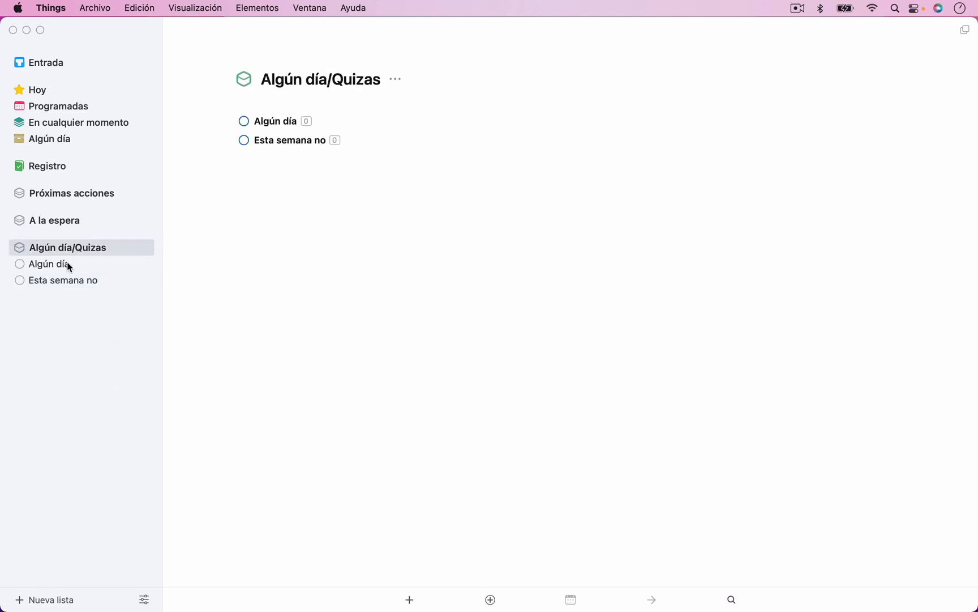
pyautogui.click(68, 266)
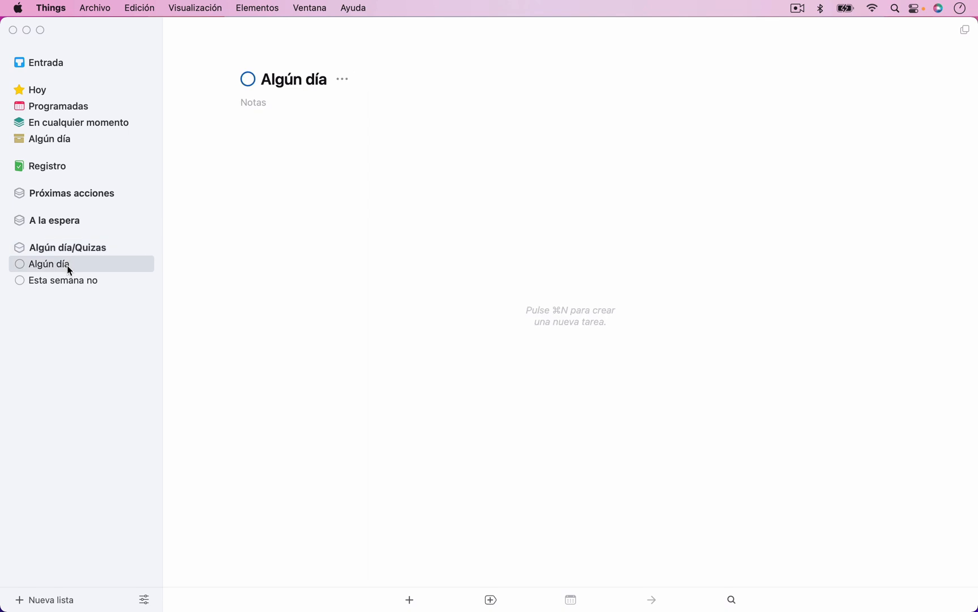
pyautogui.click(73, 281)
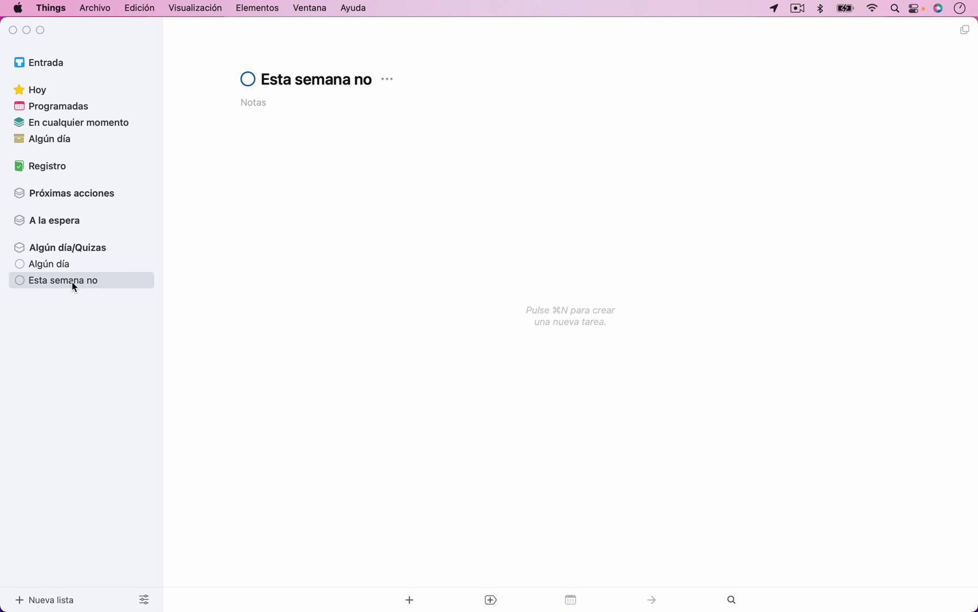
# Step: Add a project named Visionado below Esta semana no in the Algún día/Quizas area
pyautogui.click(56, 600)
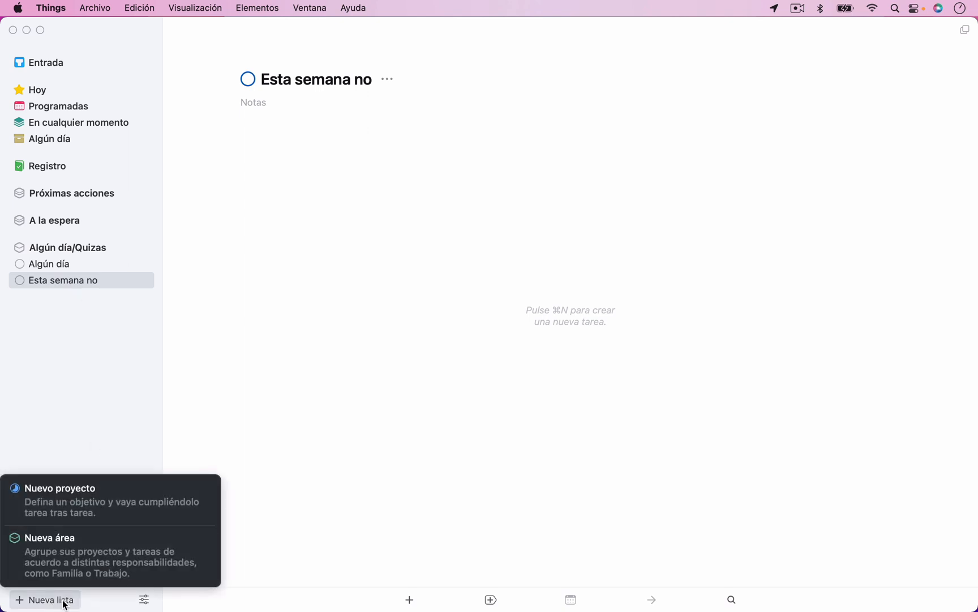
pyautogui.click(104, 507)
pyautogui.write('Visionado')
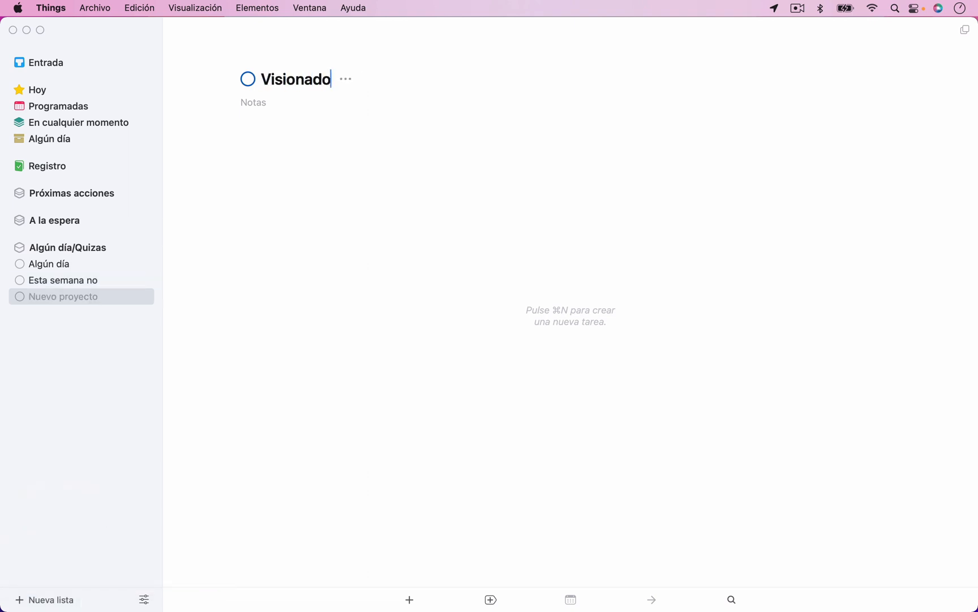
pyautogui.press('Return')
# Step: Look through the Algún día, Esta semana no and Visionado projects in the Algún día/Quizas area
pyautogui.click(90, 283)
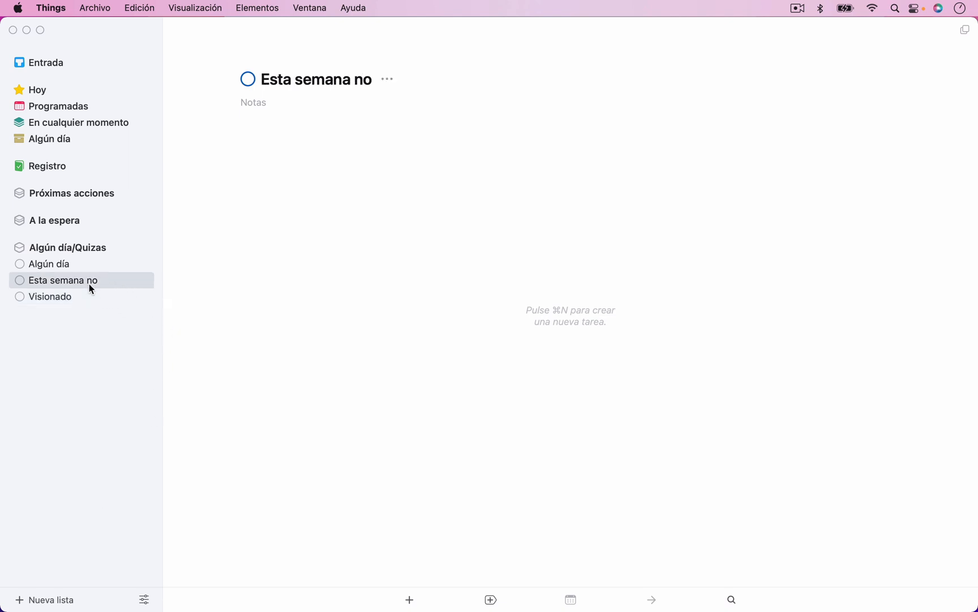
pyautogui.click(67, 269)
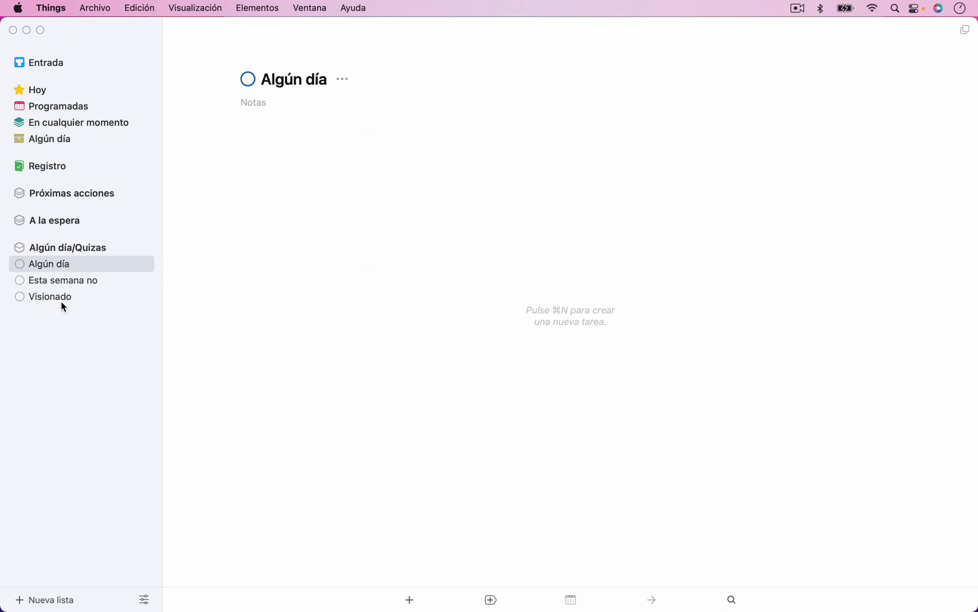
pyautogui.click(62, 297)
pyautogui.click(65, 271)
pyautogui.click(66, 298)
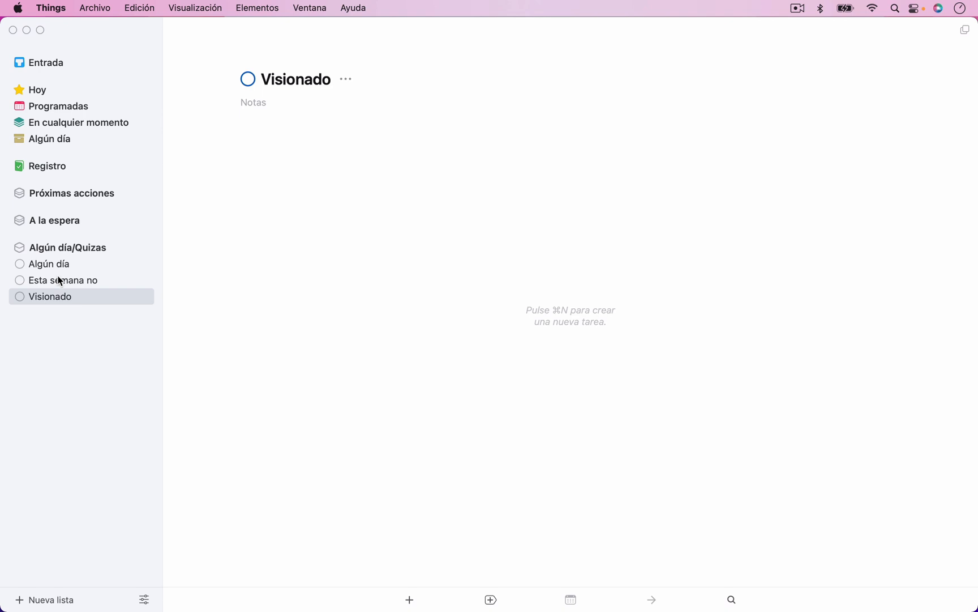
pyautogui.click(60, 280)
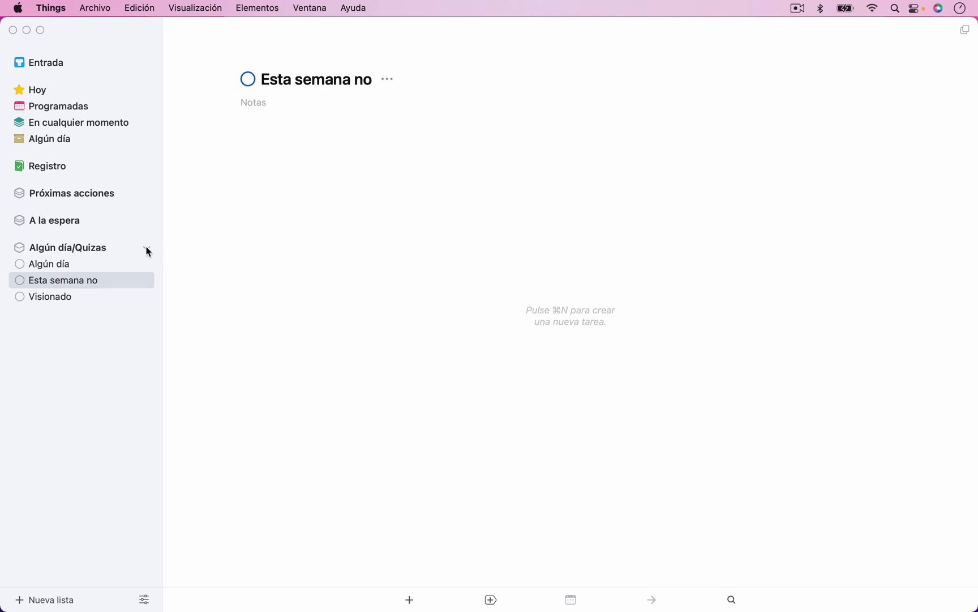
# Step: Review the projects inside Próximas acciones, A la espera and Algún día/Quizas, leaving all three areas collapsed
pyautogui.click(147, 248)
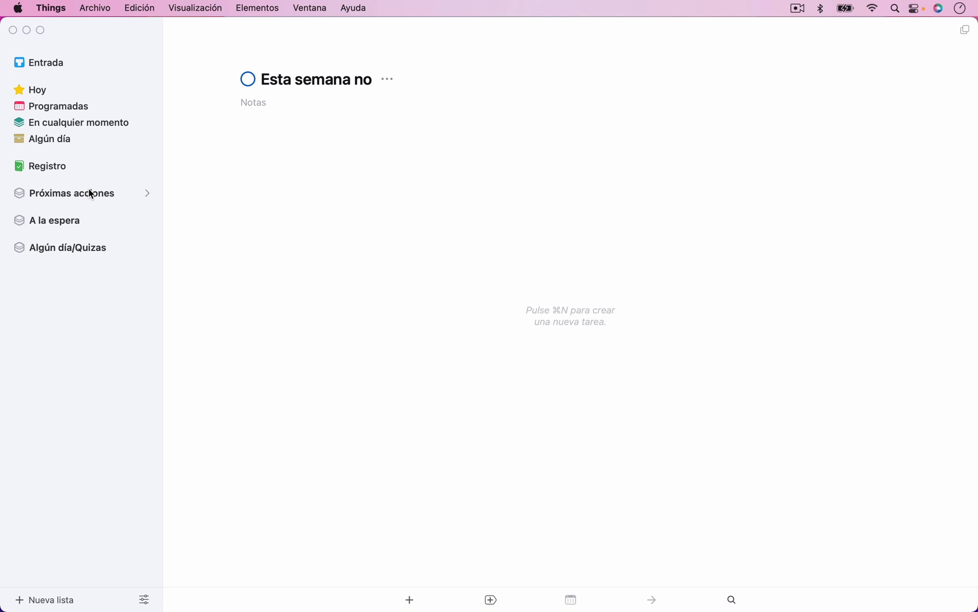
pyautogui.click(149, 194)
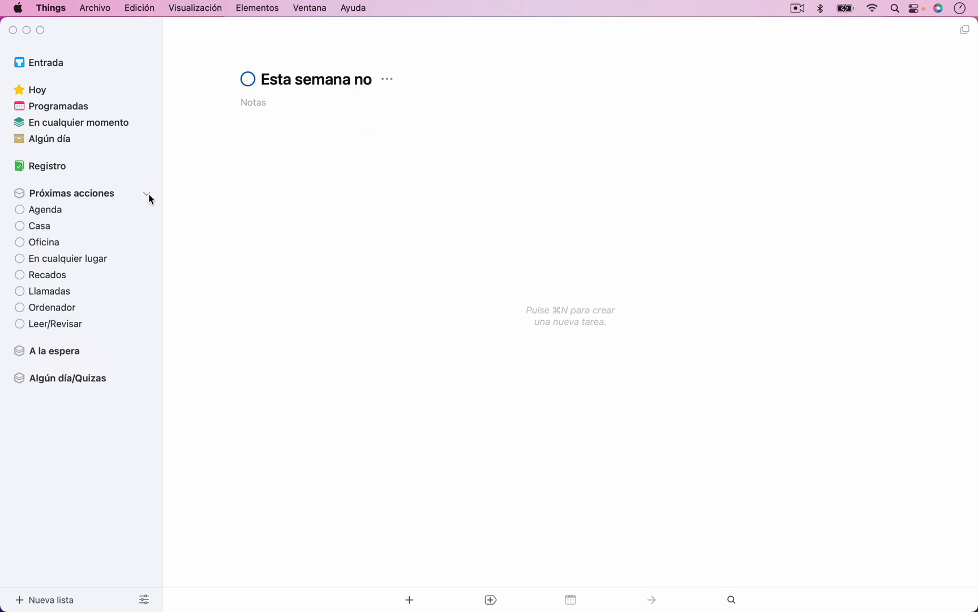
pyautogui.click(148, 196)
pyautogui.click(147, 221)
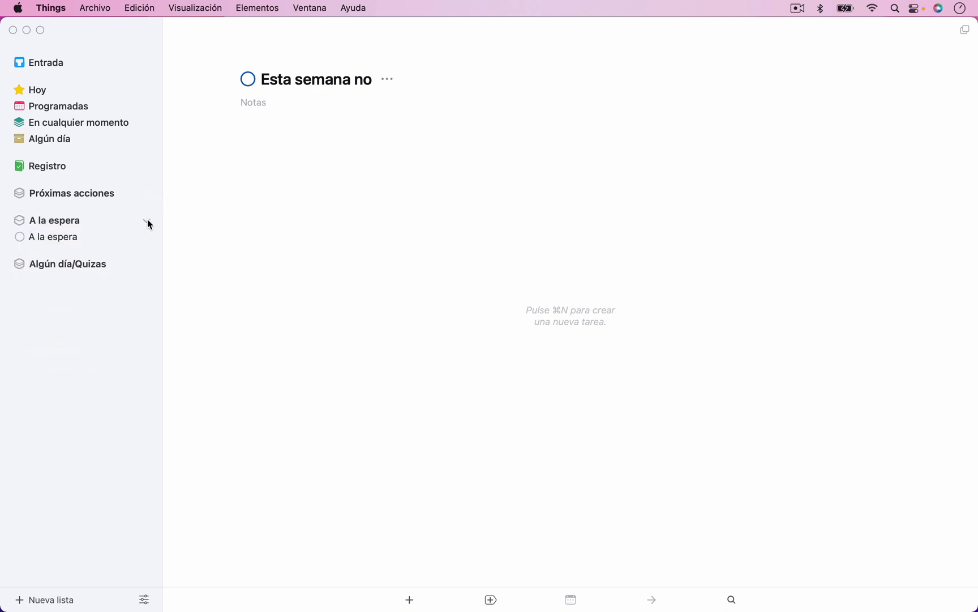
pyautogui.click(148, 222)
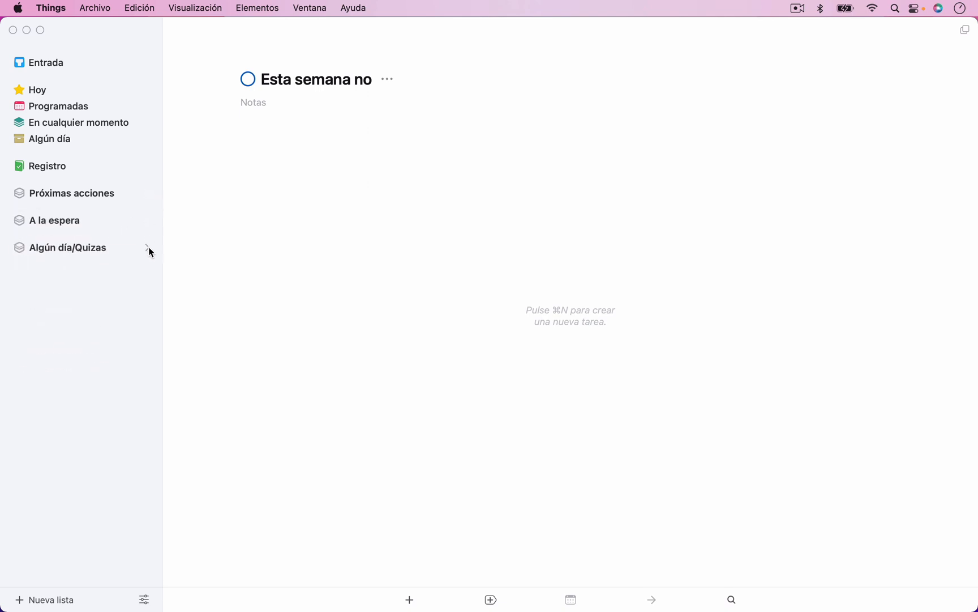
pyautogui.click(148, 248)
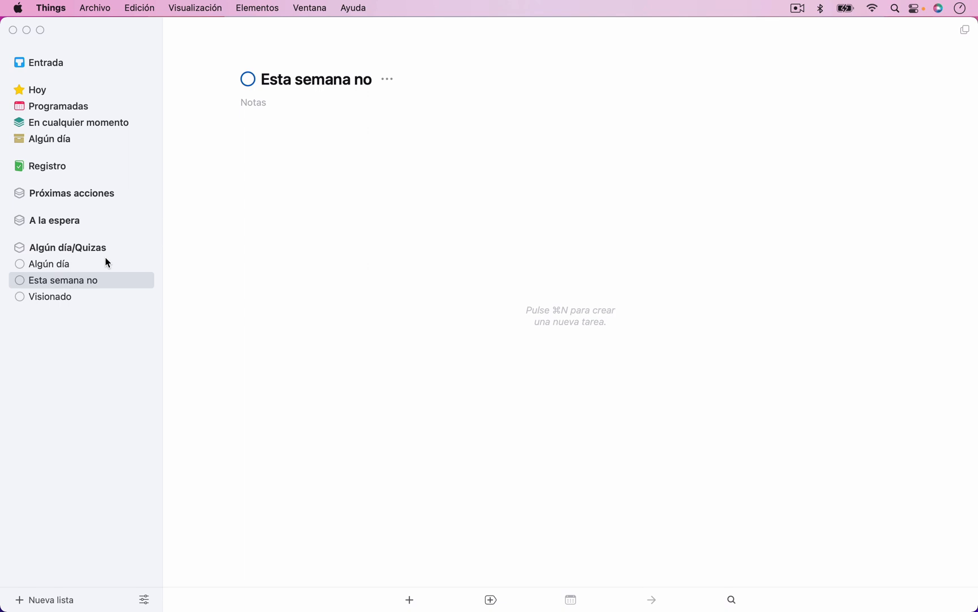
pyautogui.click(147, 249)
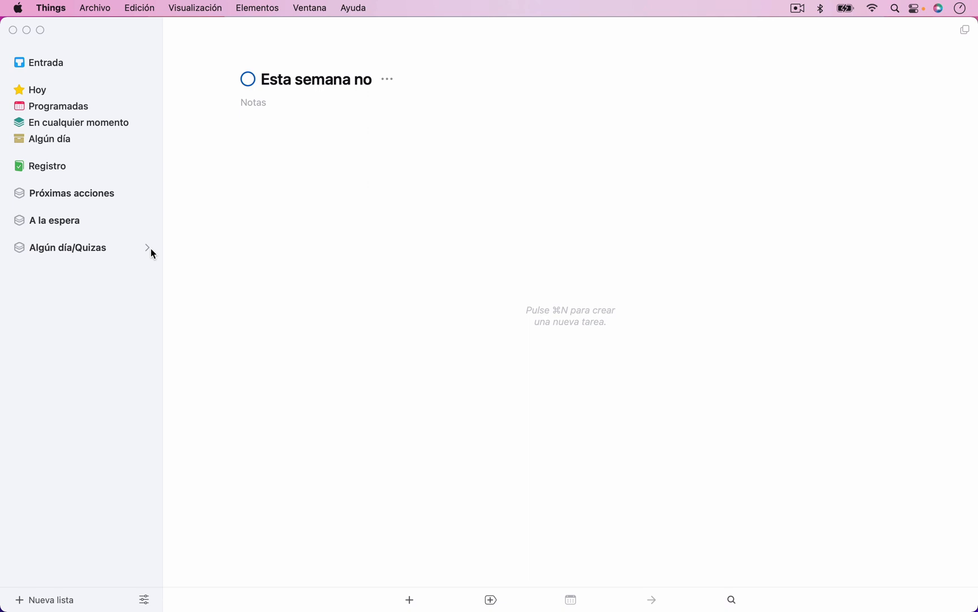
# Step: Create two tasks named Tarea 1 and Tarea 2 in the Entrada inbox
pyautogui.click(54, 67)
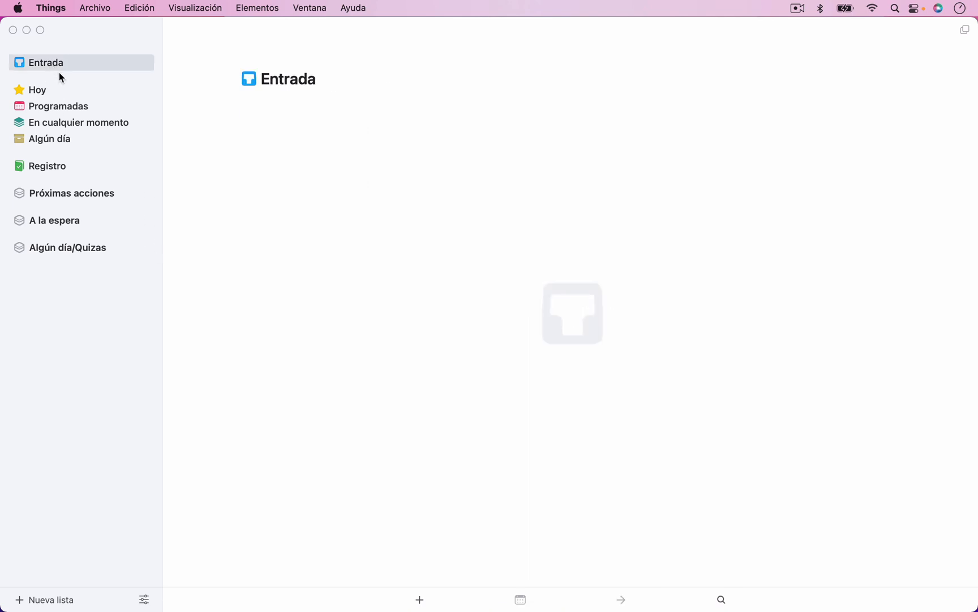
pyautogui.click(425, 601)
pyautogui.write('Tar')
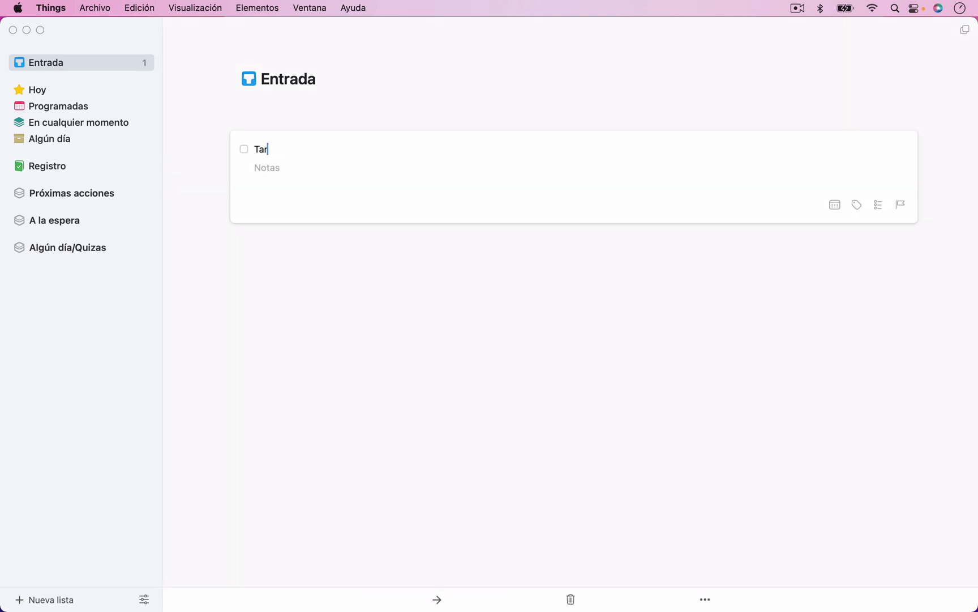
pyautogui.write('ea 1')
pyautogui.press('Return')
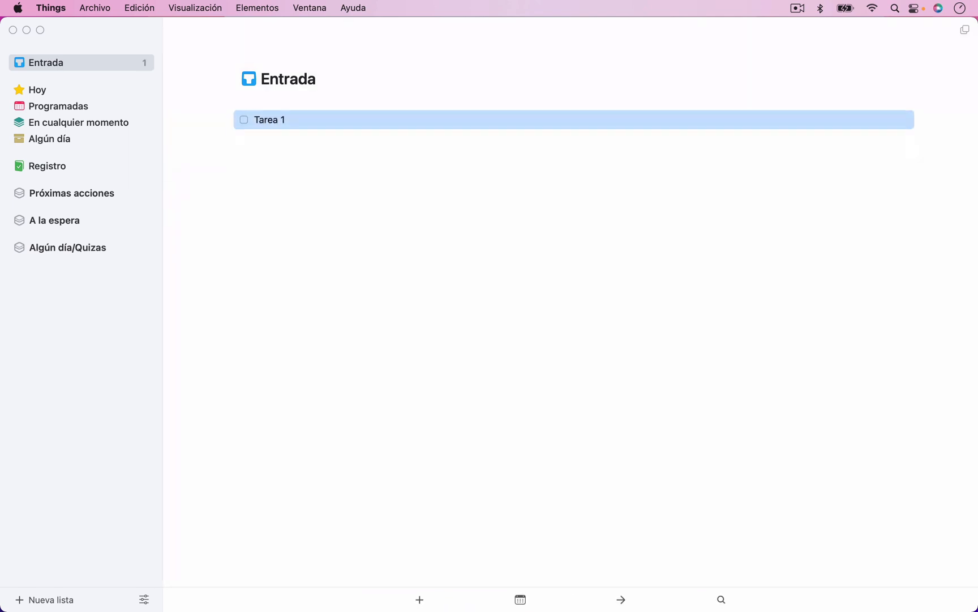
pyautogui.click(424, 602)
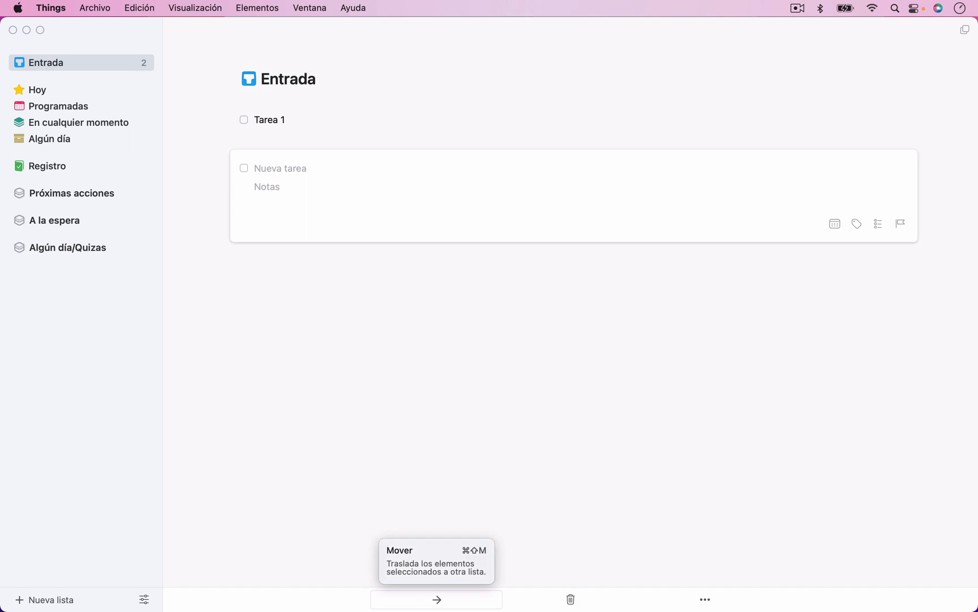
pyautogui.write('Tarea 2')
pyautogui.press('Return')
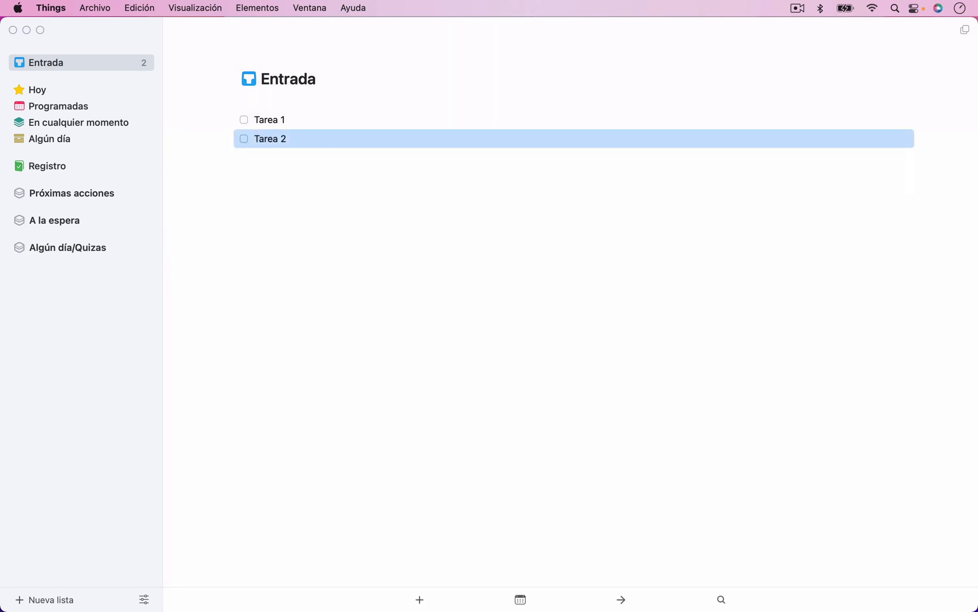
# Step: Add a third task named Tarea 3 to the Entrada inbox
pyautogui.click(423, 601)
pyautogui.write('Ra')
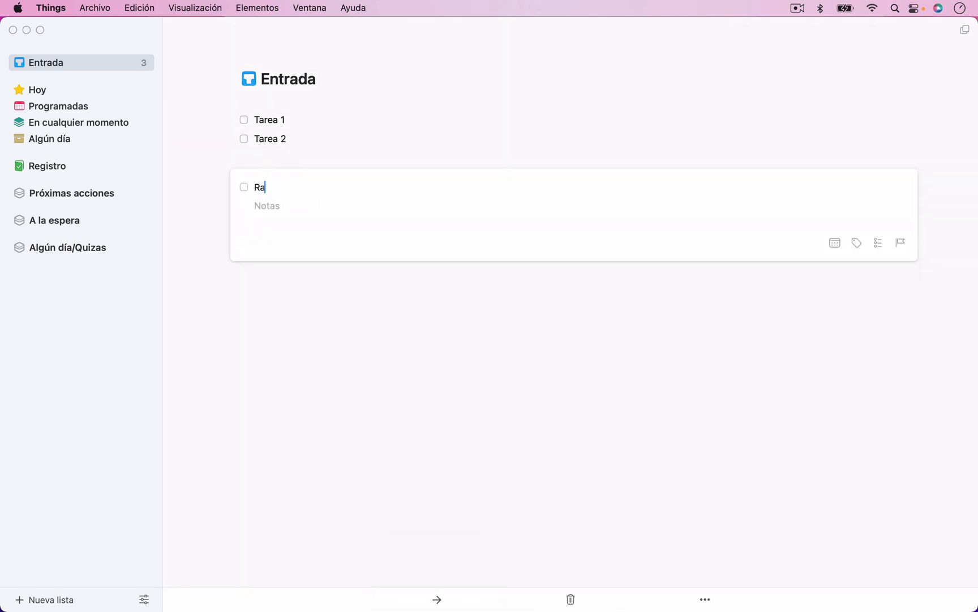
pyautogui.press('BackSpace')
pyautogui.press('BackSpace')
pyautogui.write('Tare')
pyautogui.write('a 2')
pyautogui.press('BackSpace')
pyautogui.write('3')
pyautogui.press('Return')
# Step: Add a fourth task named Tarea 4 to the Entrada inbox
pyautogui.click(433, 606)
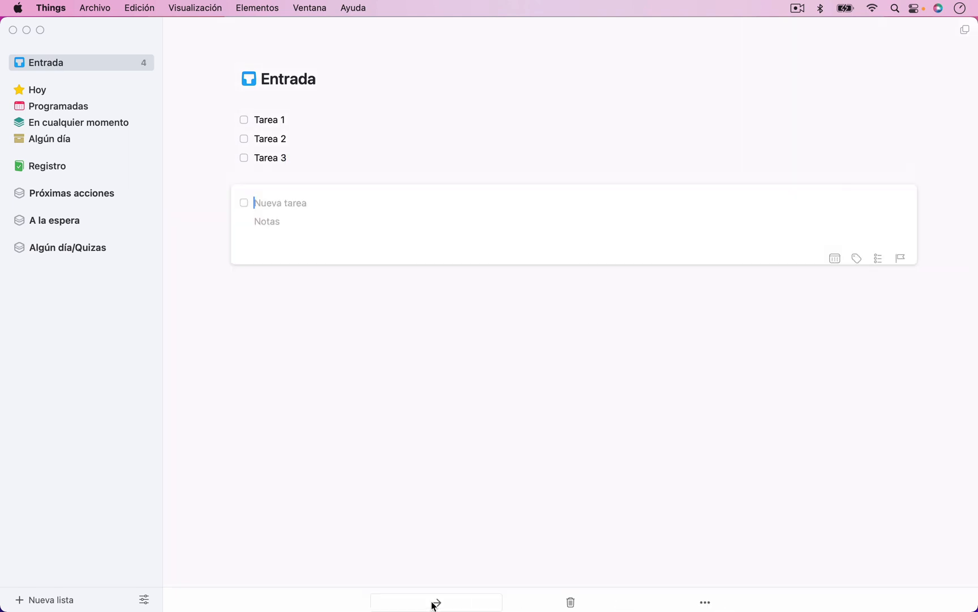
pyautogui.write('Tarea 2')
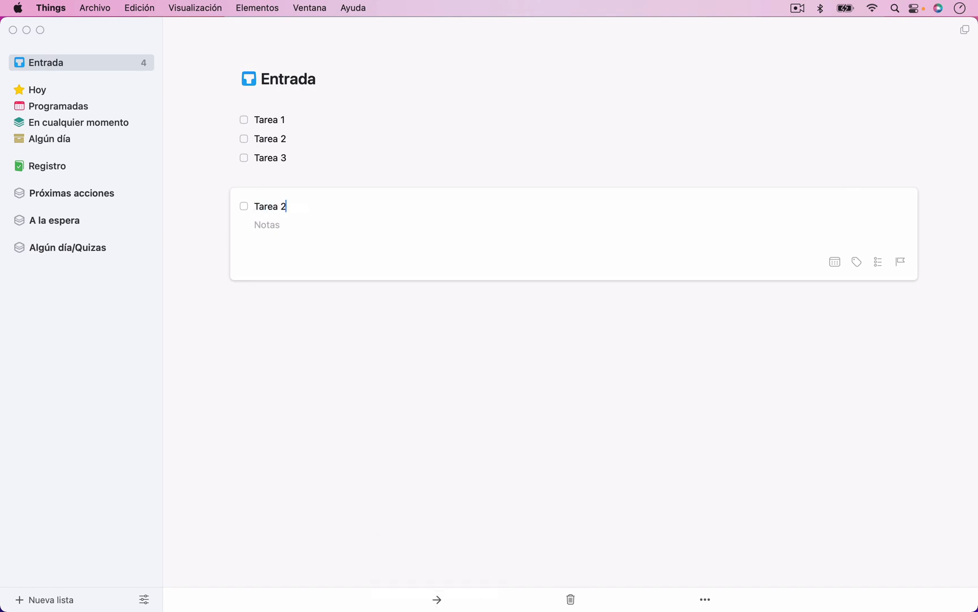
pyautogui.press('BackSpace')
pyautogui.write('4')
pyautogui.press('Return')
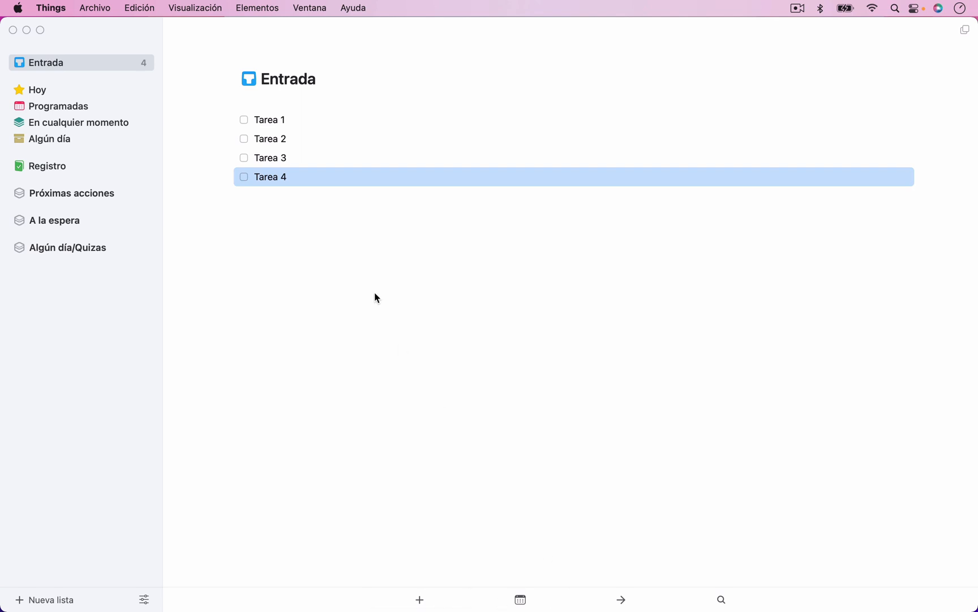
# Step: Move Tarea 1 from Entrada into the Llamadas project of the Próximas acciones area
pyautogui.click(270, 120)
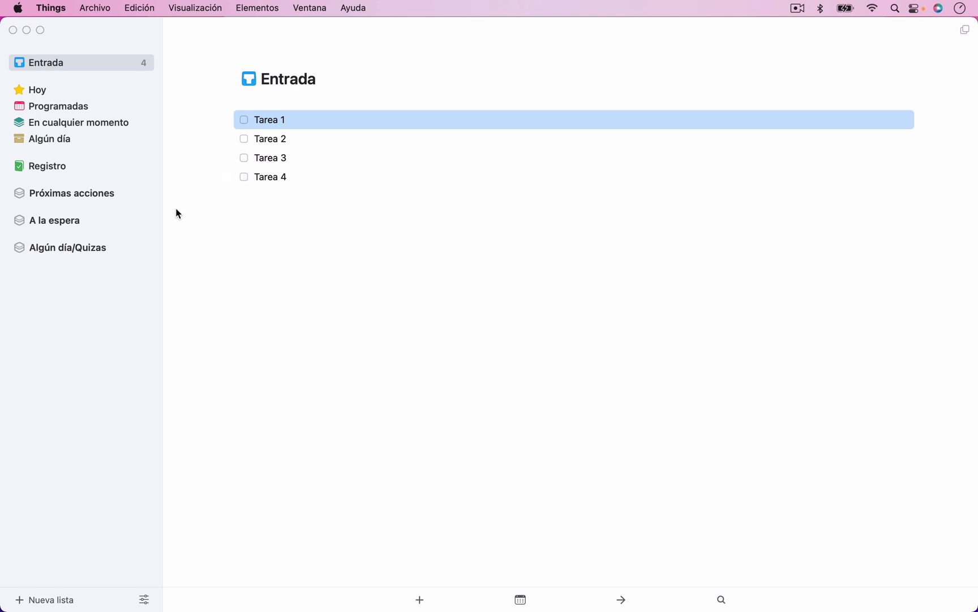
pyautogui.click(146, 195)
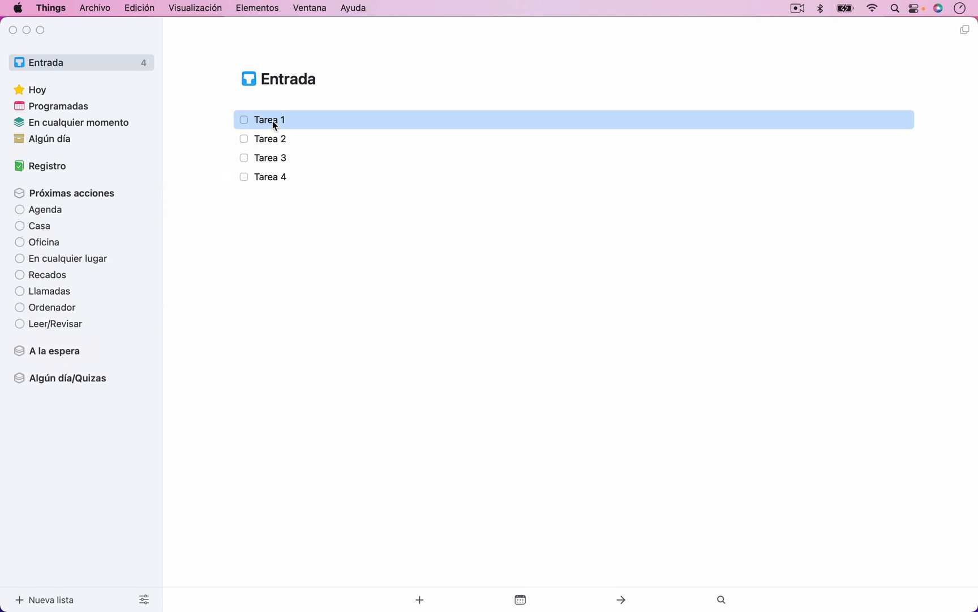
pyautogui.moveTo(274, 121); pyautogui.dragTo(60, 296)
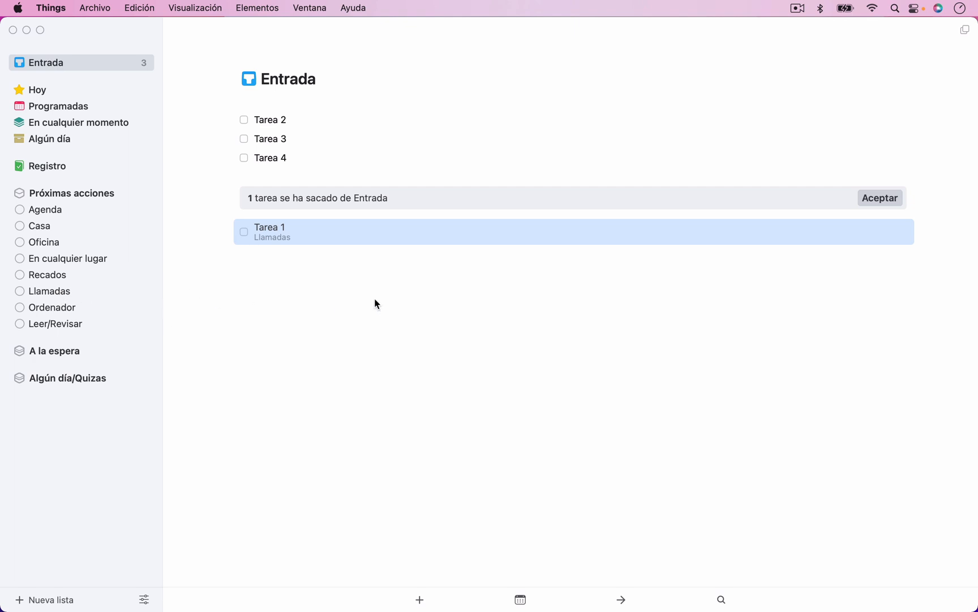
pyautogui.click(404, 279)
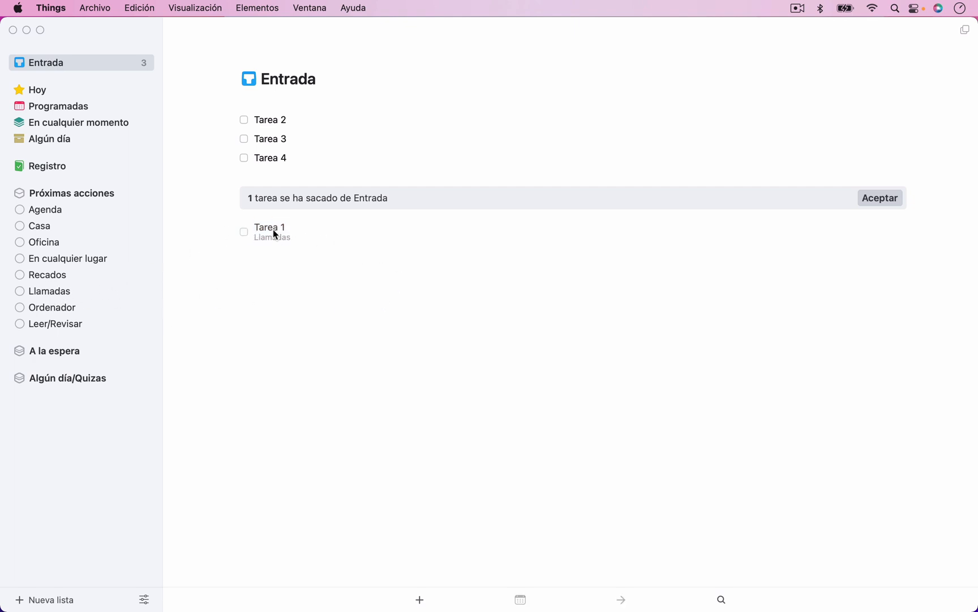
# Step: Schedule Tarea 1 for Monday 13 December and close the task
pyautogui.click(310, 234)
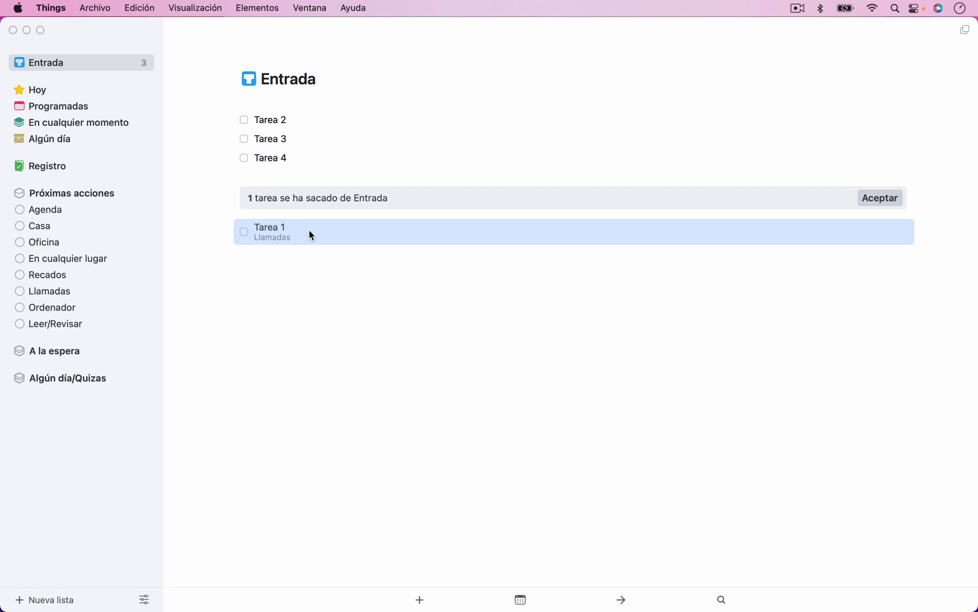
pyautogui.doubleClick(349, 229)
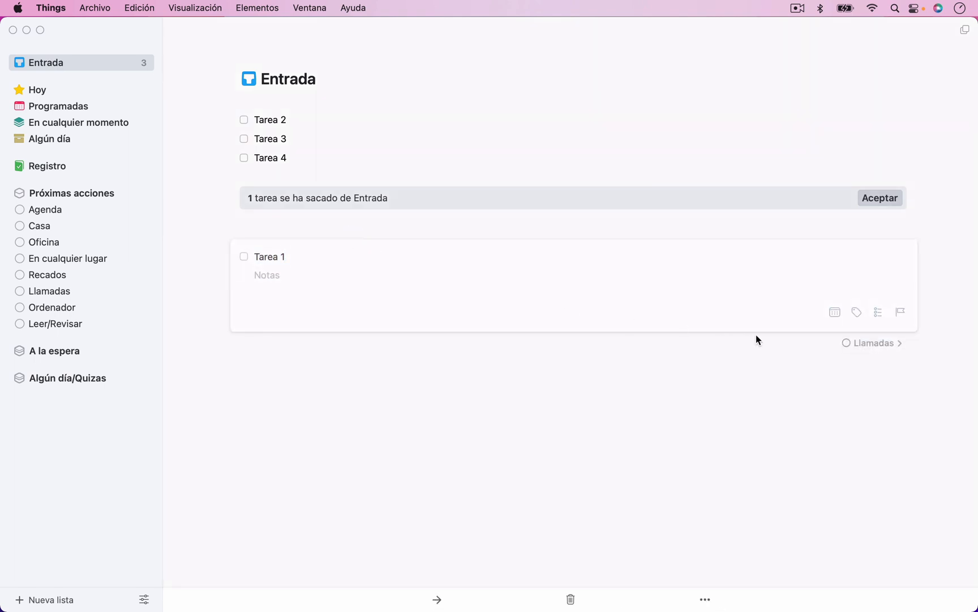
pyautogui.click(836, 312)
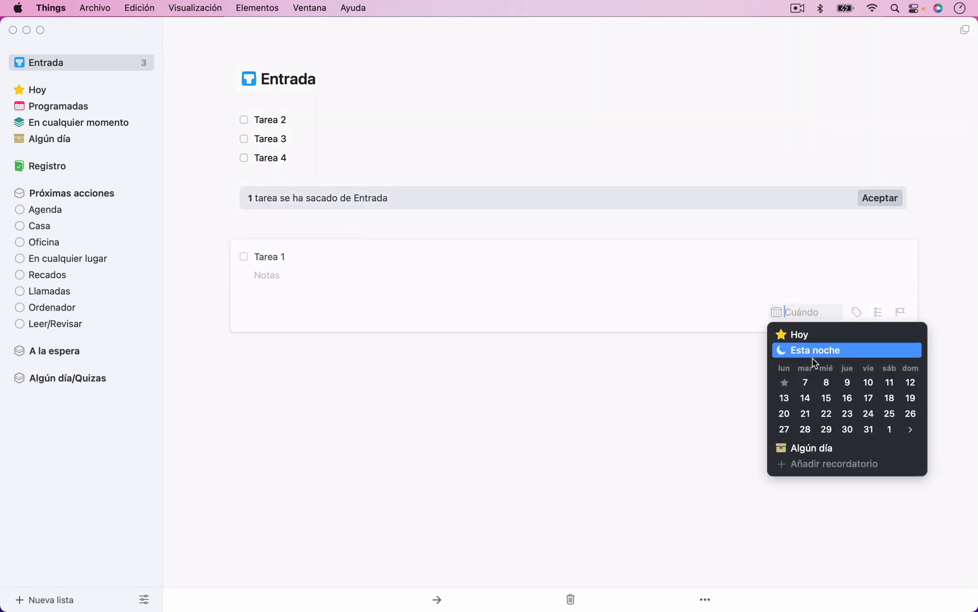
pyautogui.click(784, 398)
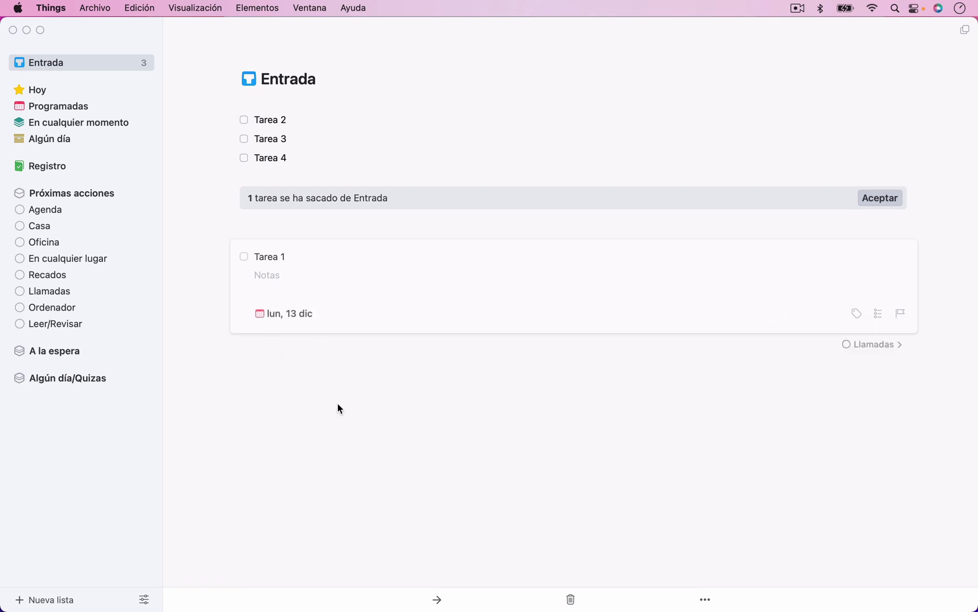
pyautogui.click(338, 402)
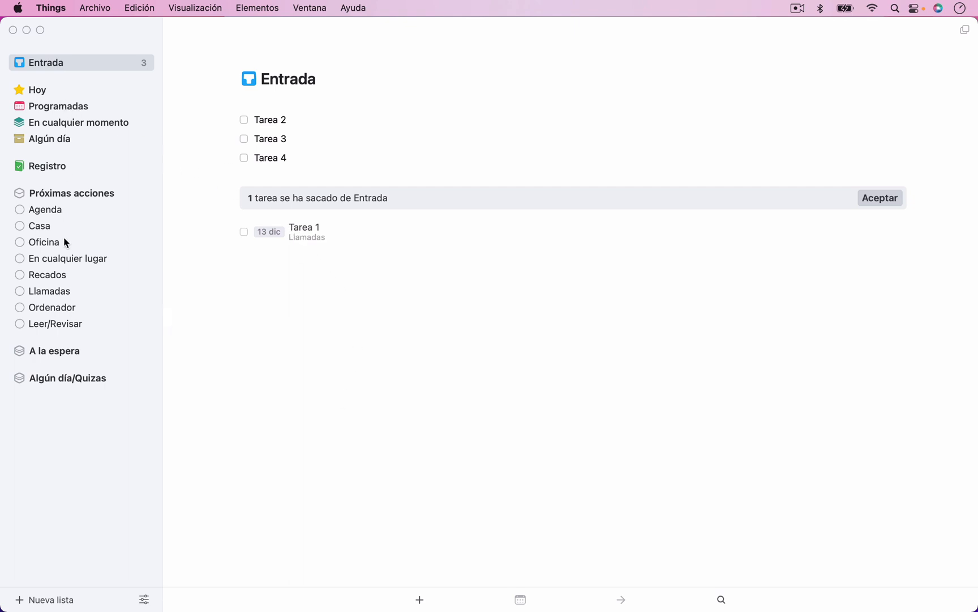
# Step: Hide the scheduled task in the Llamadas project and view the Próximas acciones area overview
pyautogui.click(56, 291)
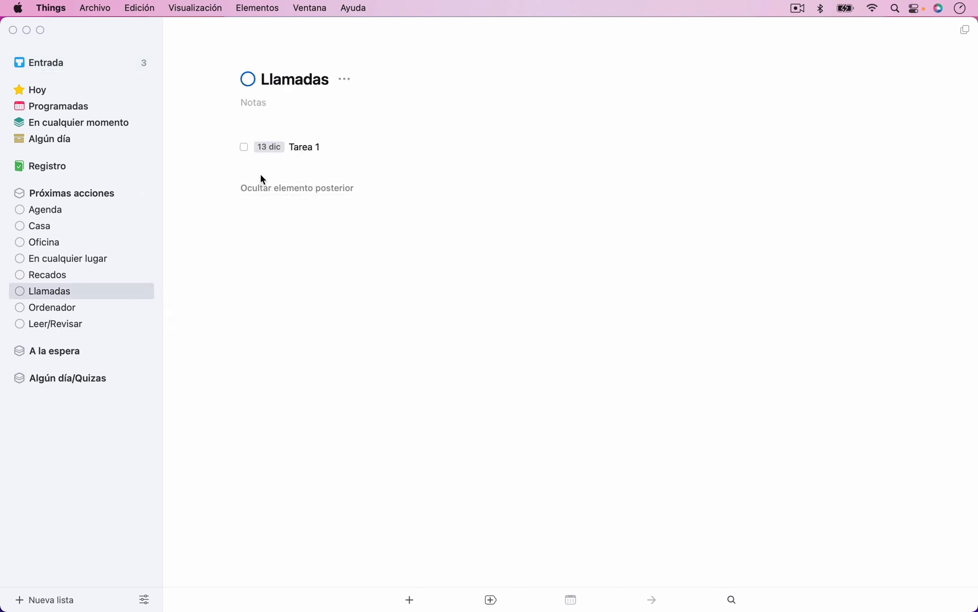
pyautogui.click(294, 189)
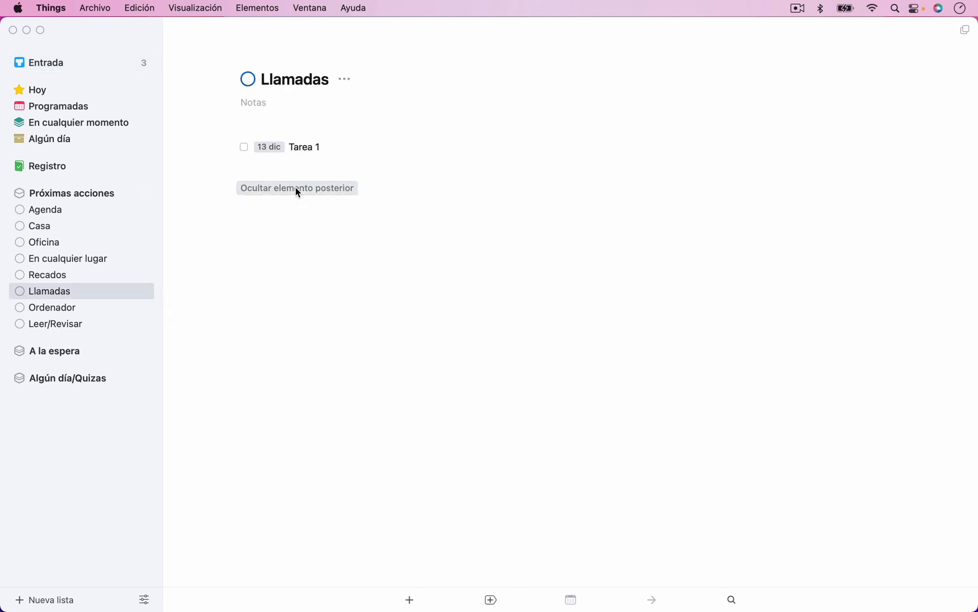
pyautogui.click(302, 154)
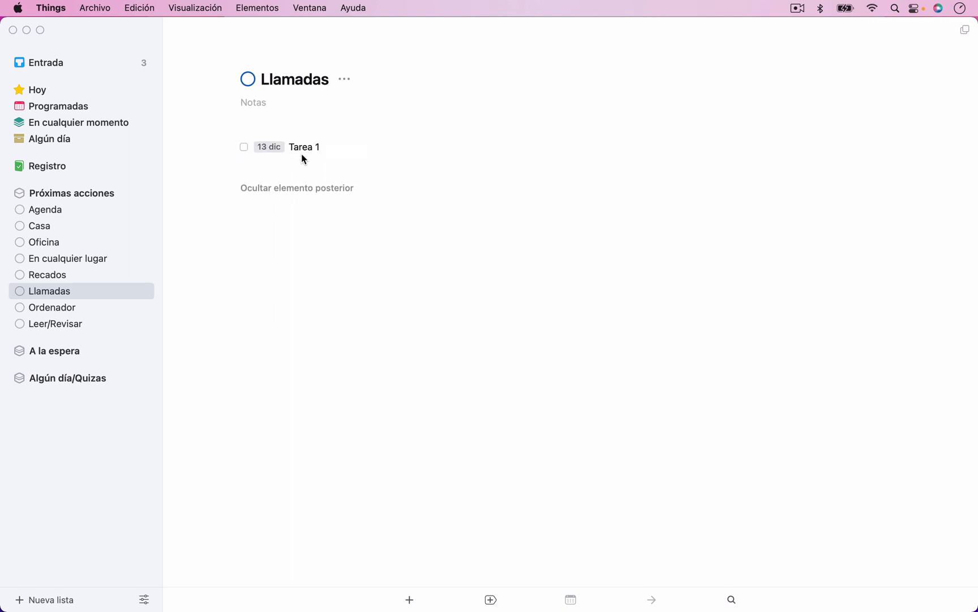
pyautogui.click(305, 187)
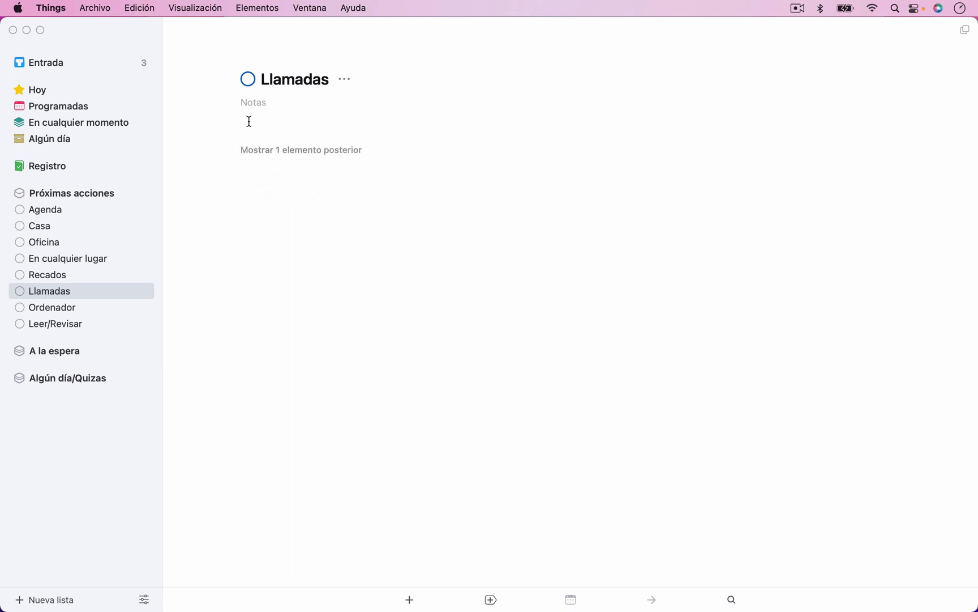
pyautogui.click(63, 195)
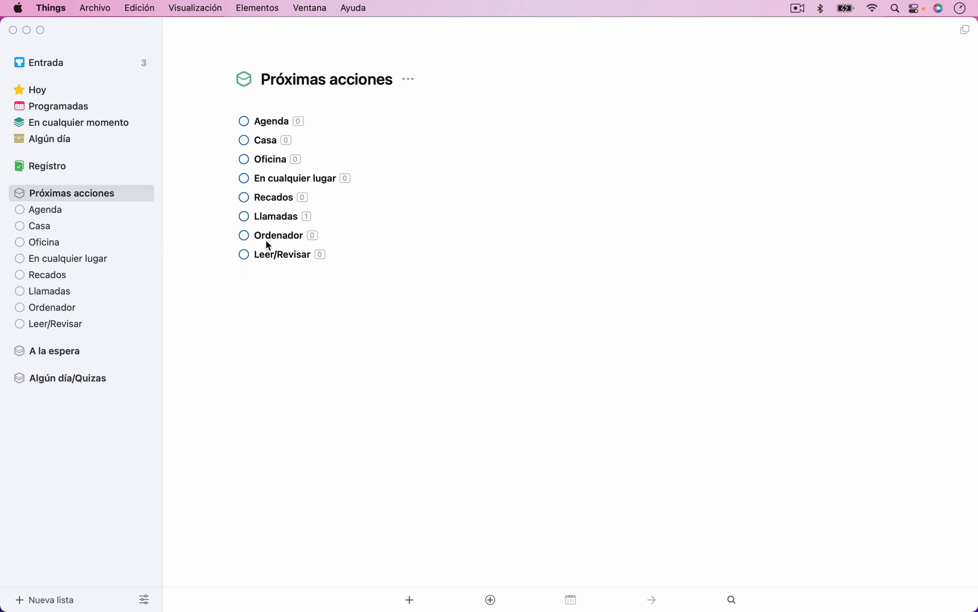
# Step: Open the Llamadas project from the area overview, show its scheduled task and hide it again
pyautogui.doubleClick(273, 216)
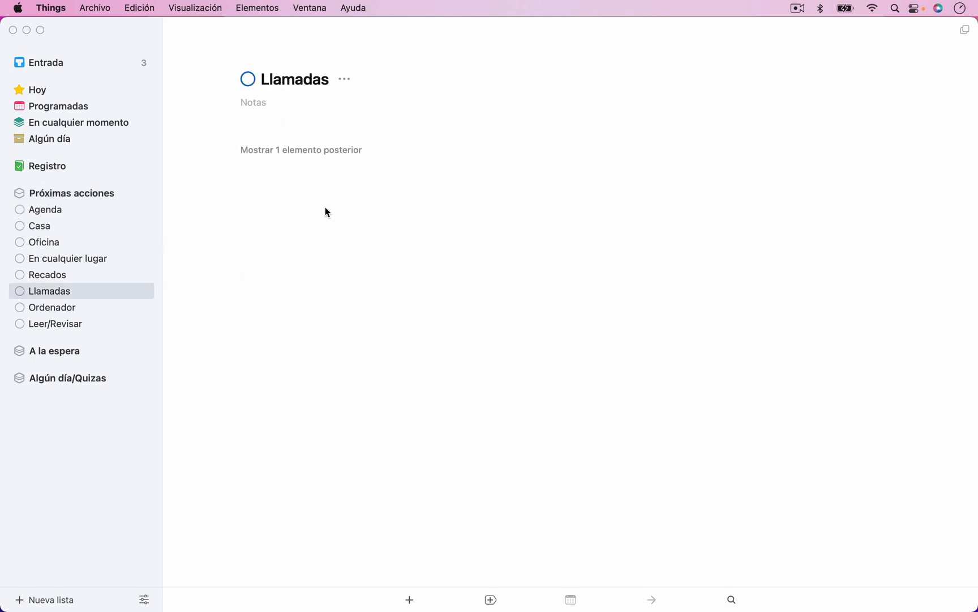
pyautogui.click(337, 152)
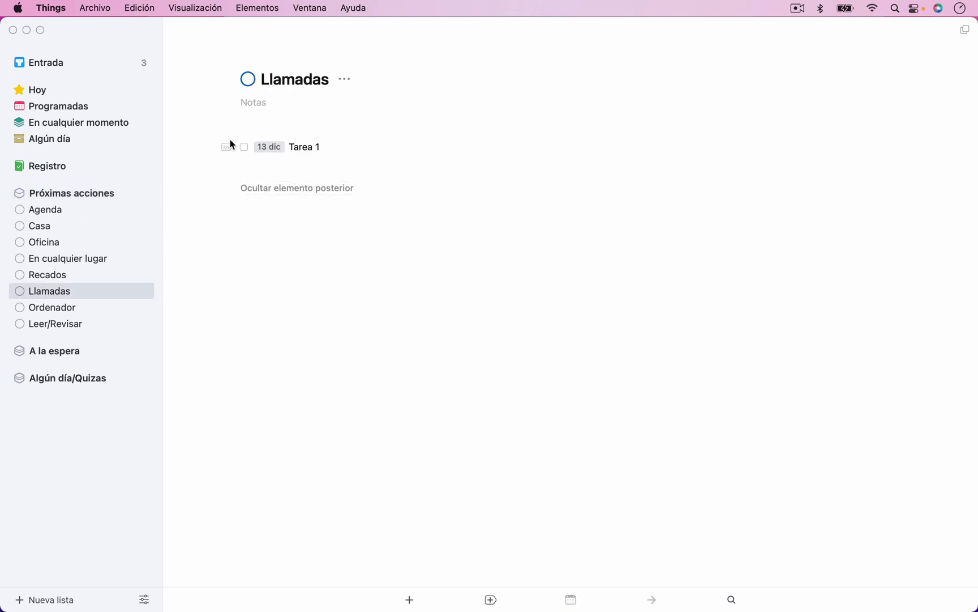
pyautogui.click(290, 192)
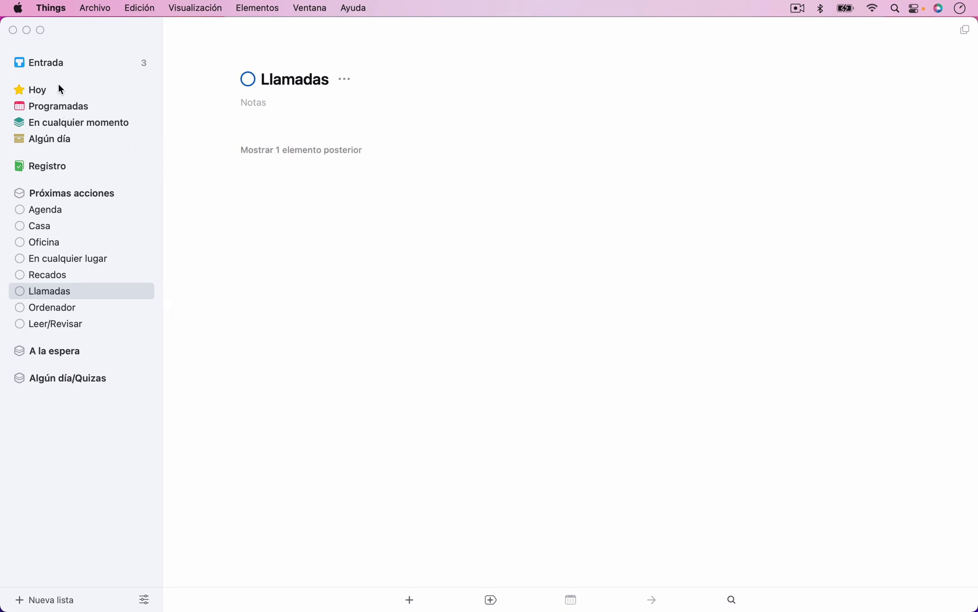
# Step: Move Tarea 2 from Entrada into the Oficina project and accept its removal from the inbox
pyautogui.click(63, 64)
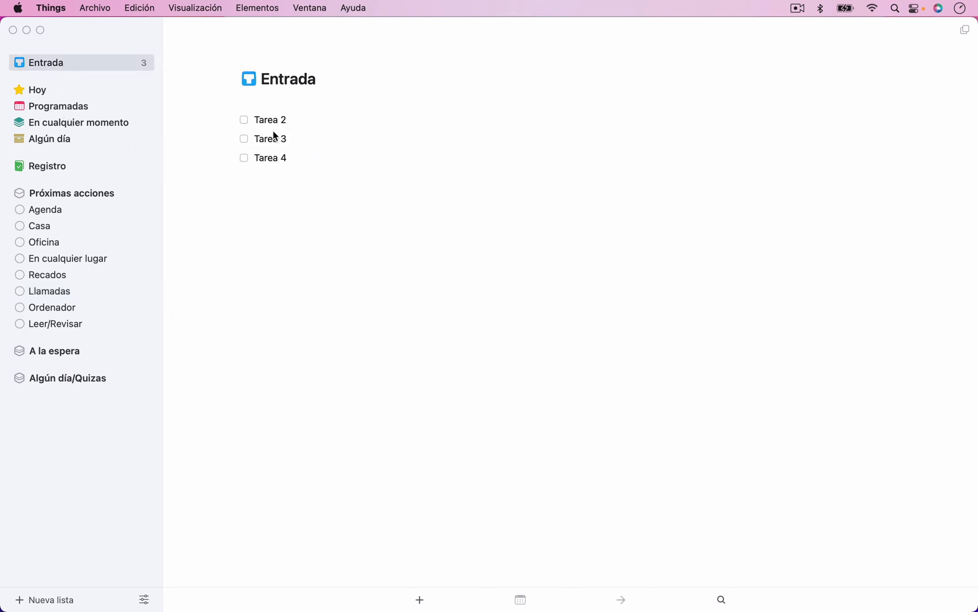
pyautogui.moveTo(268, 121); pyautogui.dragTo(42, 244)
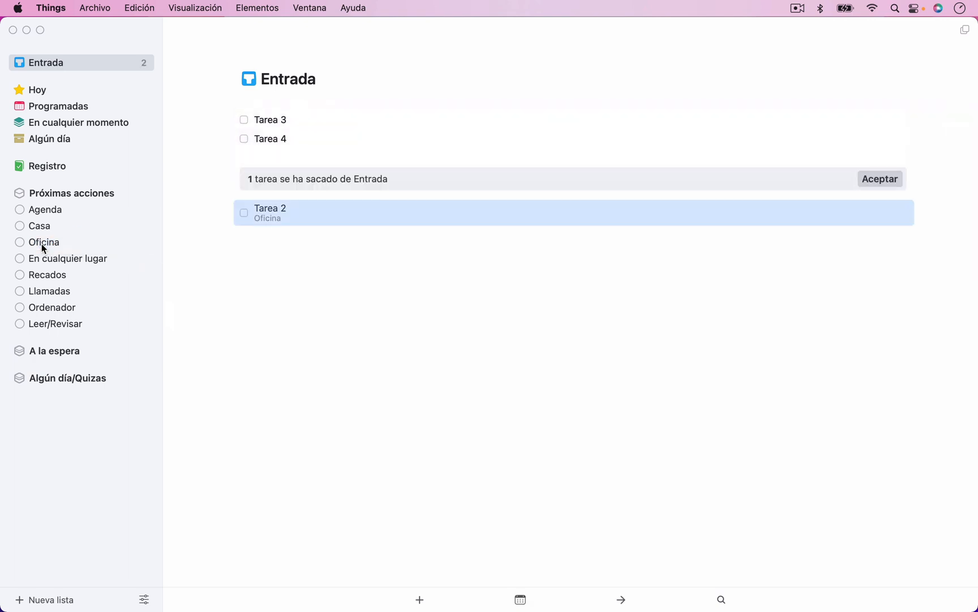
pyautogui.click(412, 128)
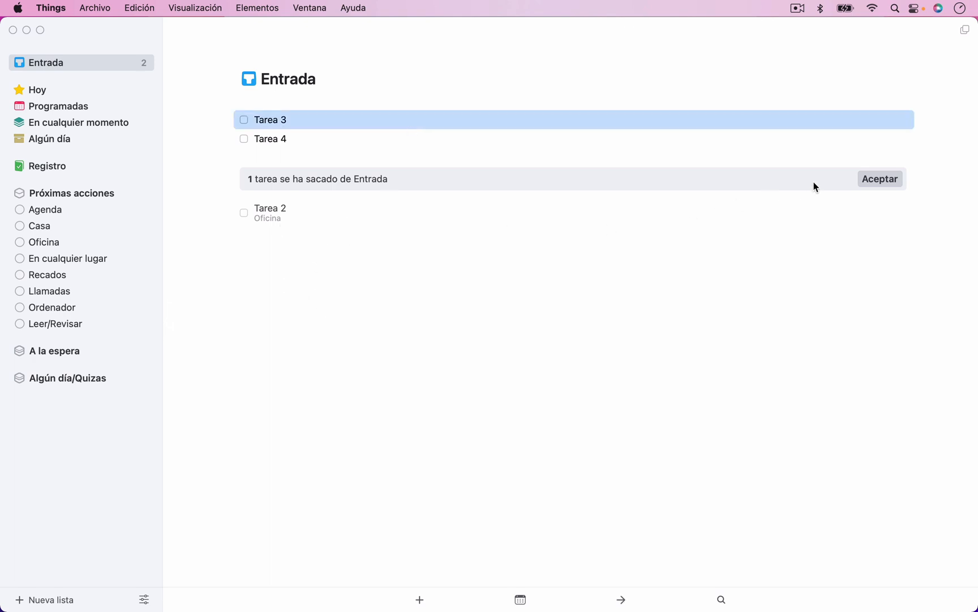
pyautogui.click(872, 179)
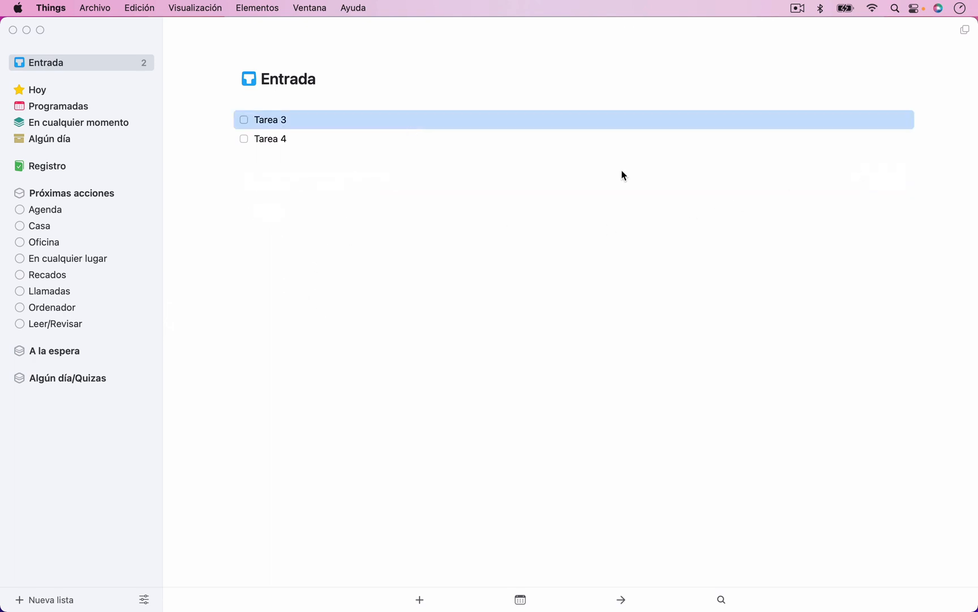
# Step: Delete the duplicate Tarea 2 without a project from En cualquier momento, keeping the one under Oficina
pyautogui.click(42, 94)
pyautogui.click(59, 123)
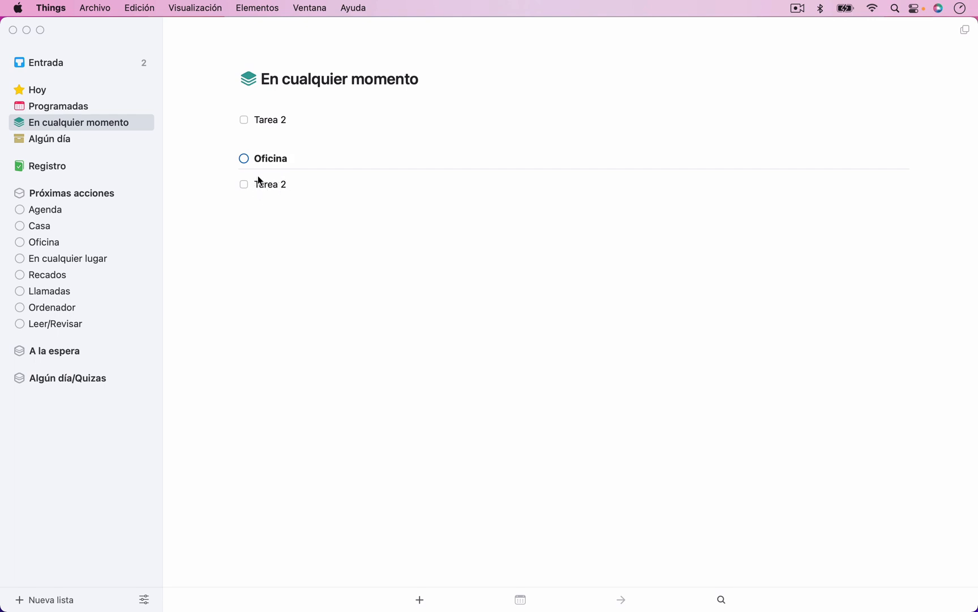
pyautogui.click(275, 125)
pyautogui.press('BackSpace')
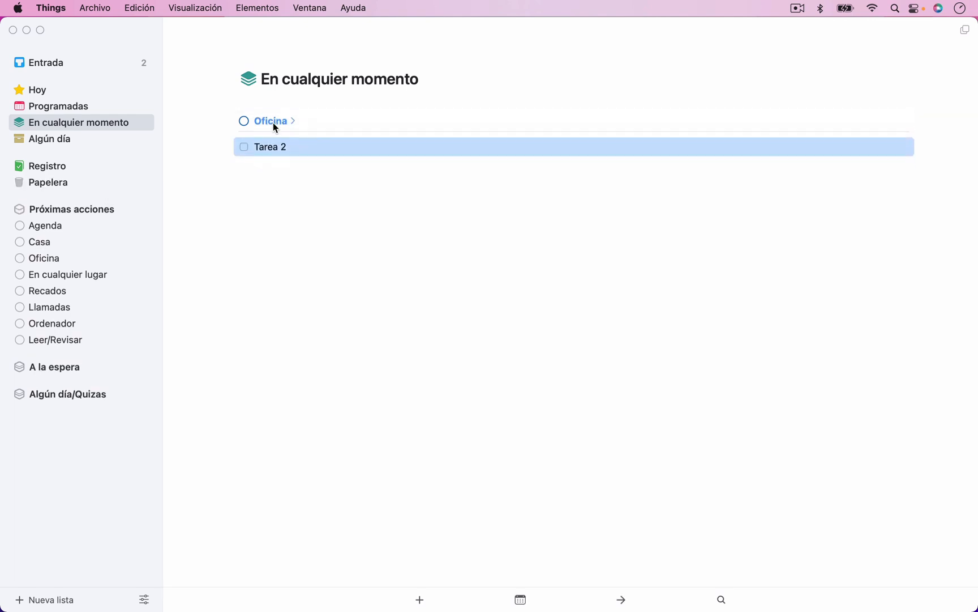
pyautogui.press('BackSpace')
pyautogui.press('super+z')
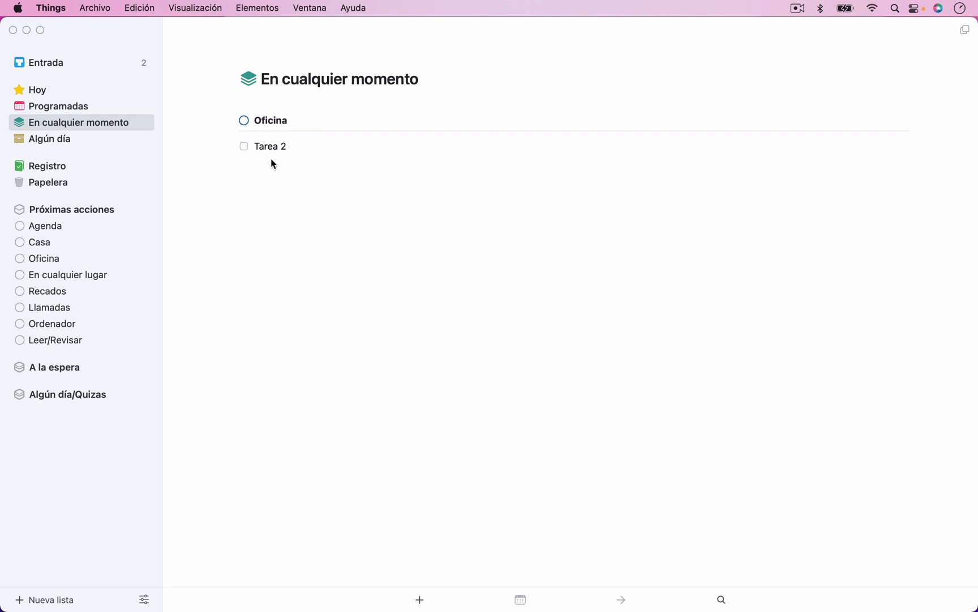
# Step: Move Tarea 3 from Entrada into the Recados project and Tarea 4 into the A la espera area
pyautogui.click(67, 64)
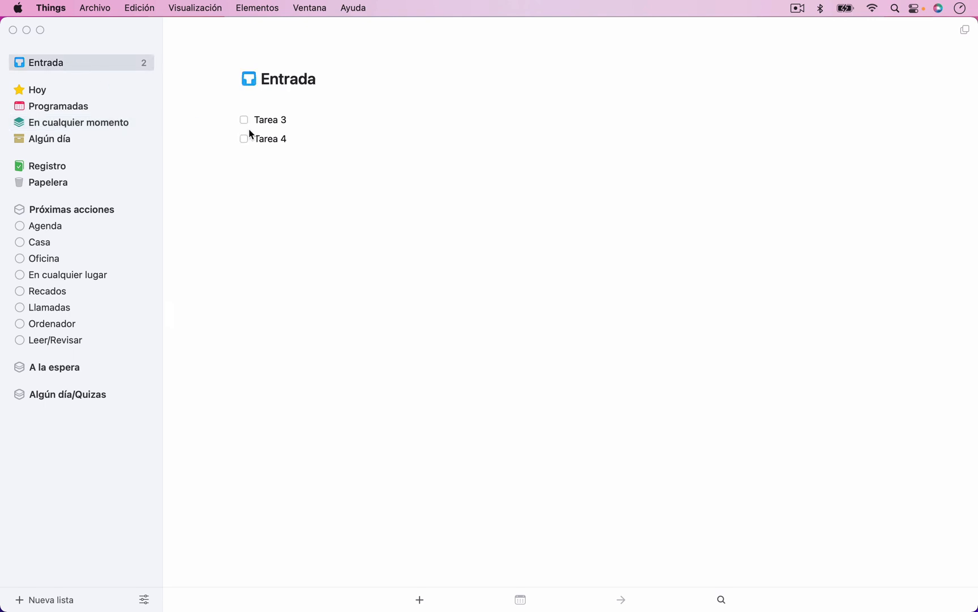
pyautogui.moveTo(246, 120); pyautogui.dragTo(62, 289)
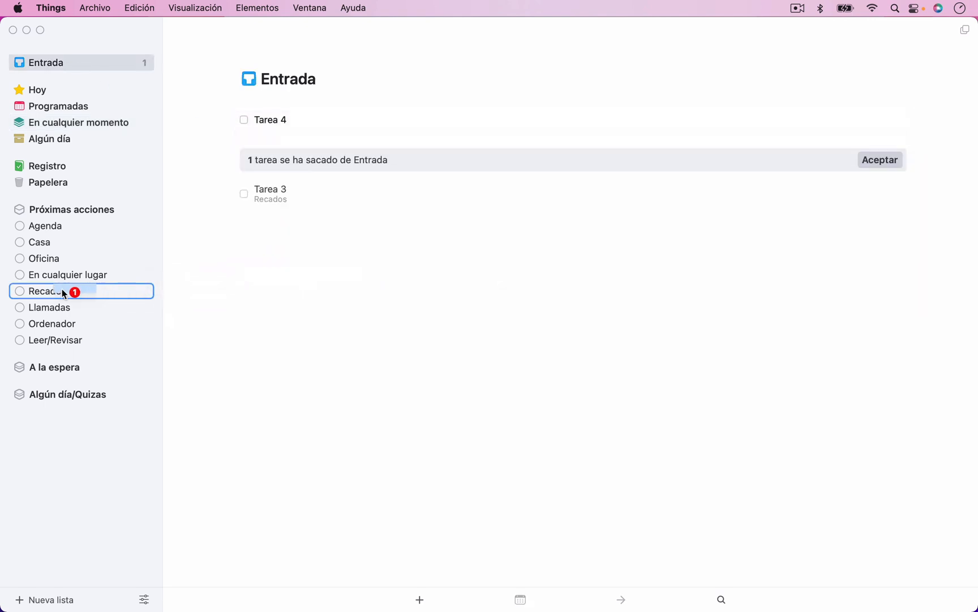
pyautogui.moveTo(257, 122); pyautogui.dragTo(69, 375)
# Step: Move Tarea 4 into the A la espera project within its area, and check the En cualquier momento list
pyautogui.click(77, 367)
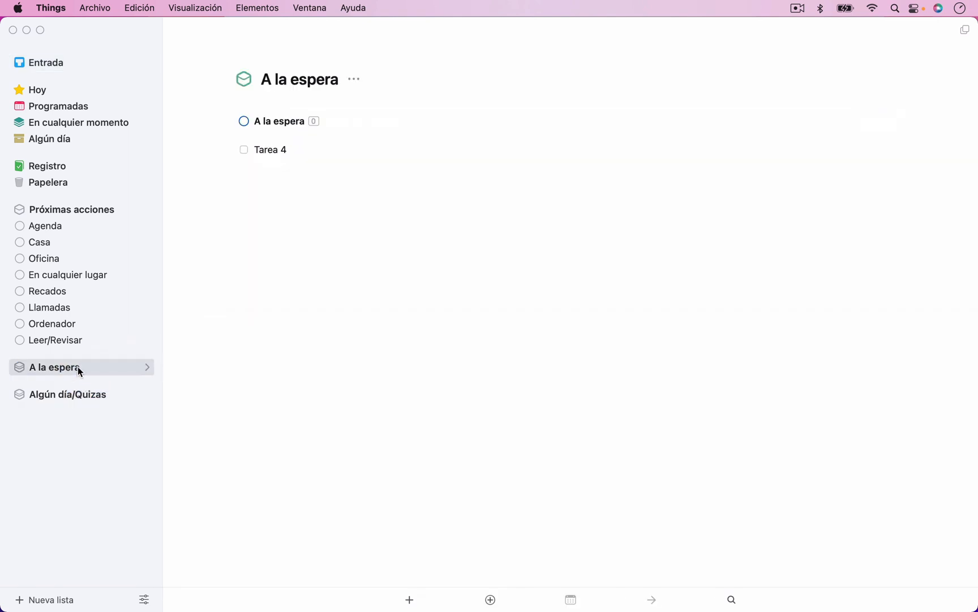
pyautogui.moveTo(264, 156); pyautogui.dragTo(91, 390)
pyautogui.click(147, 367)
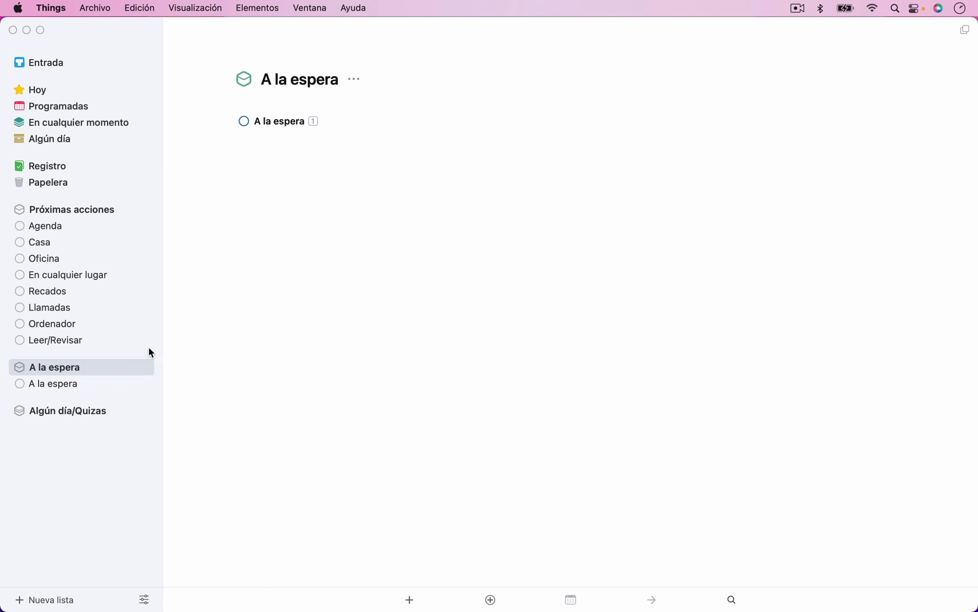
pyautogui.click(68, 386)
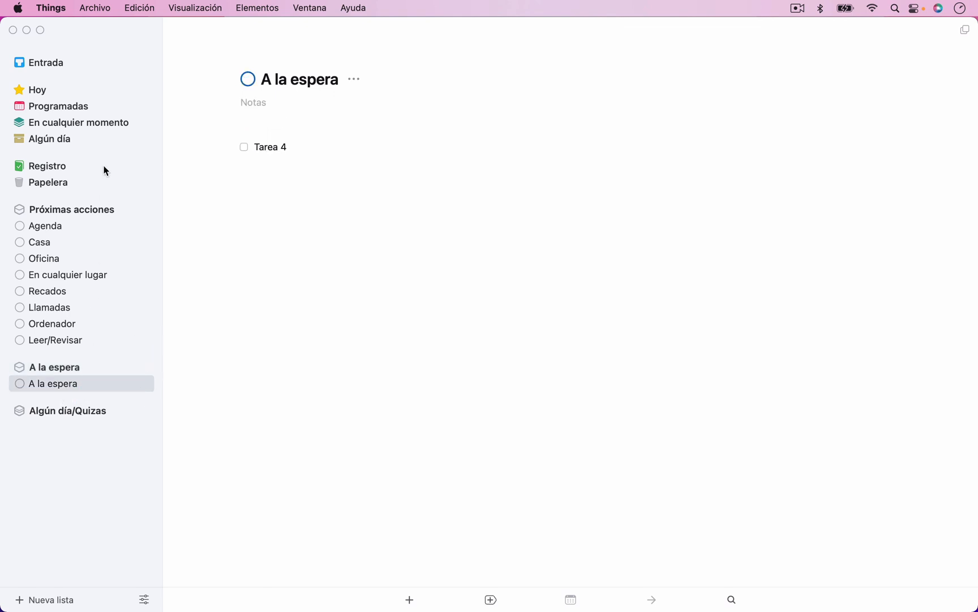
pyautogui.click(93, 123)
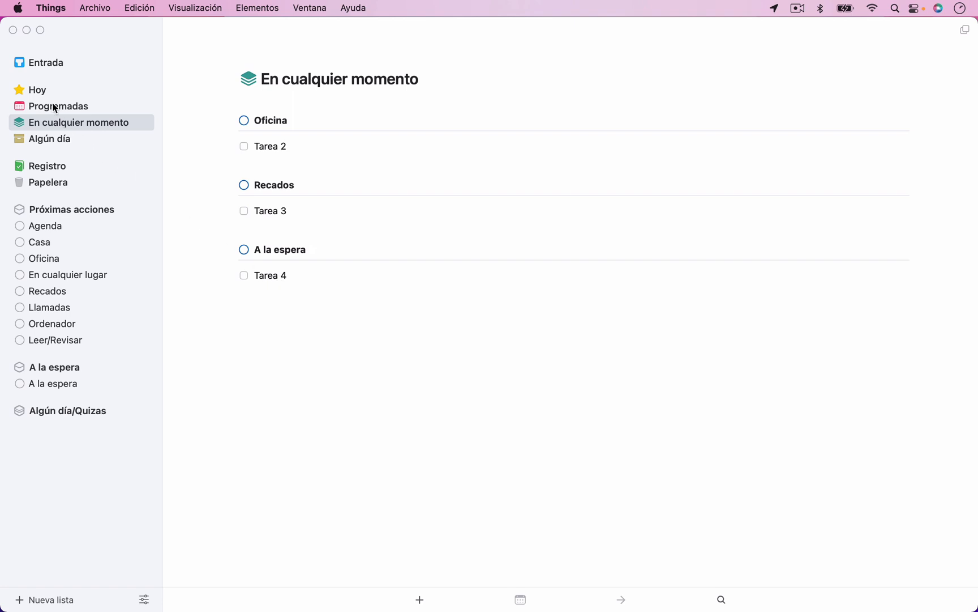
# Step: Add two tasks named Tarea 5 and Tarea 6 to the Entrada inbox
pyautogui.click(57, 63)
pyautogui.click(419, 599)
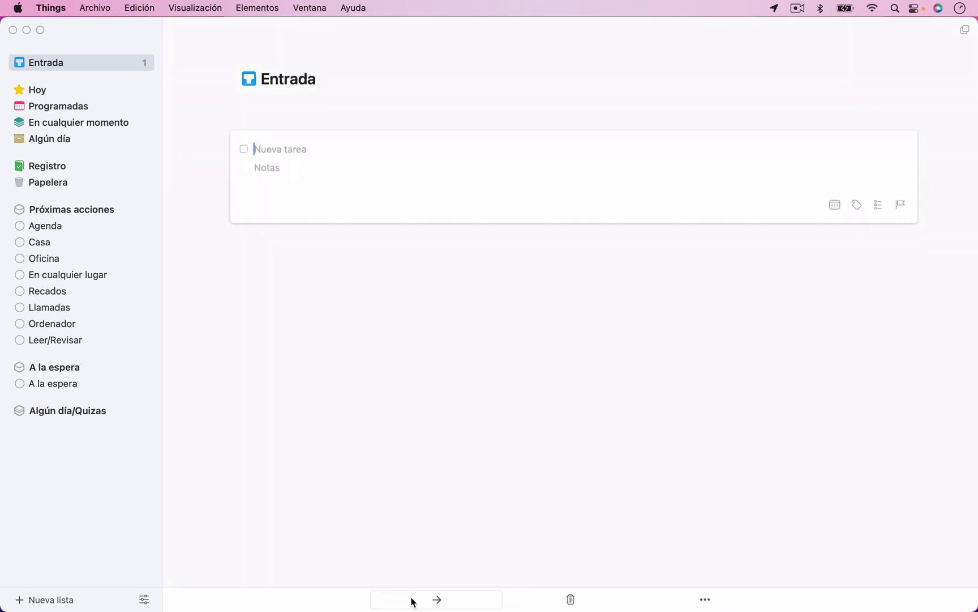
pyautogui.write('Tarea 5')
pyautogui.press('Return')
pyautogui.click(418, 603)
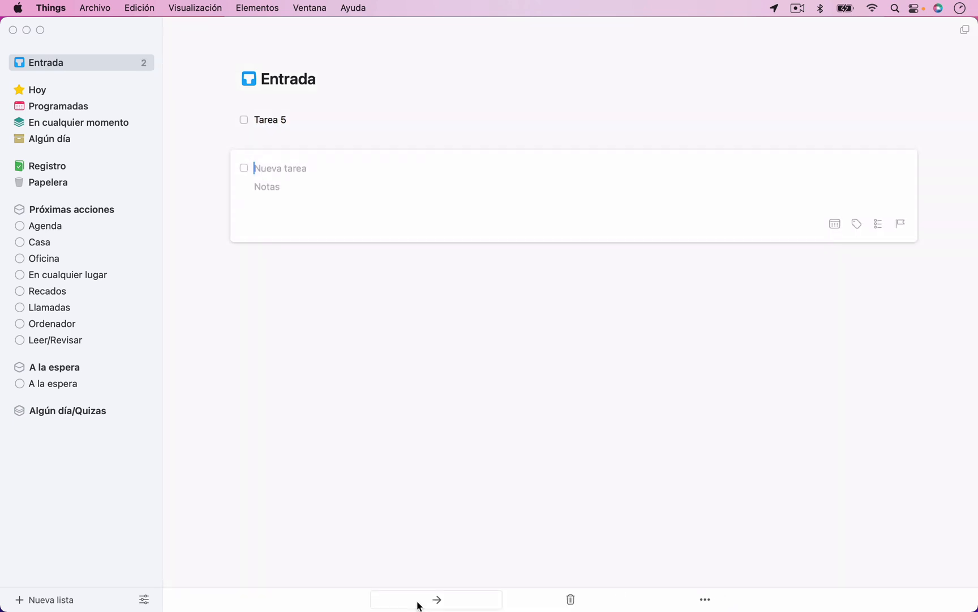
pyautogui.write('Tarea 6')
pyautogui.press('Return')
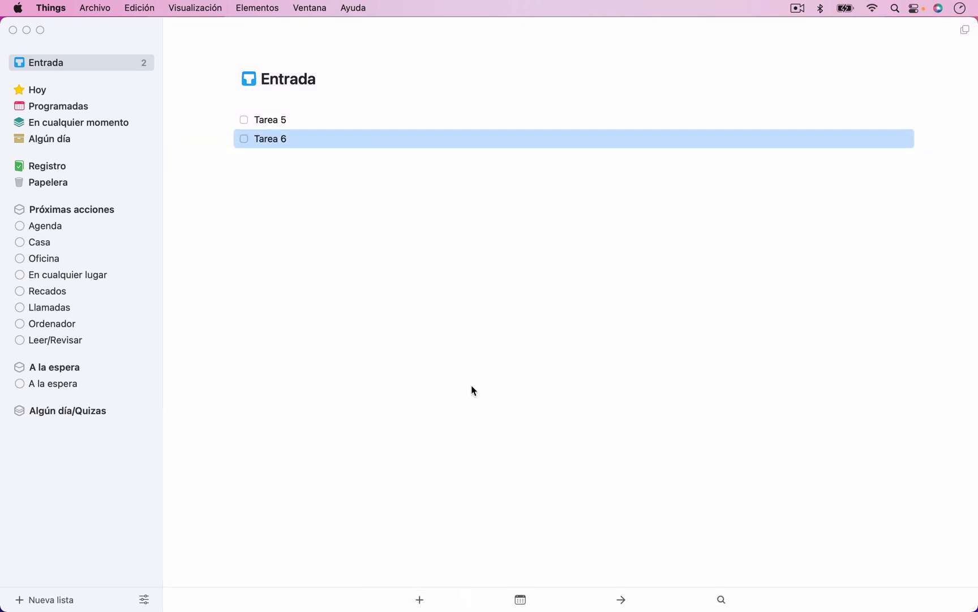
pyautogui.click(406, 329)
# Step: Expand the Algún día/Quizas area and move Tarea 5 into Esta semana no and Tarea 6 into its Algún día project
pyautogui.moveTo(277, 125); pyautogui.dragTo(74, 410)
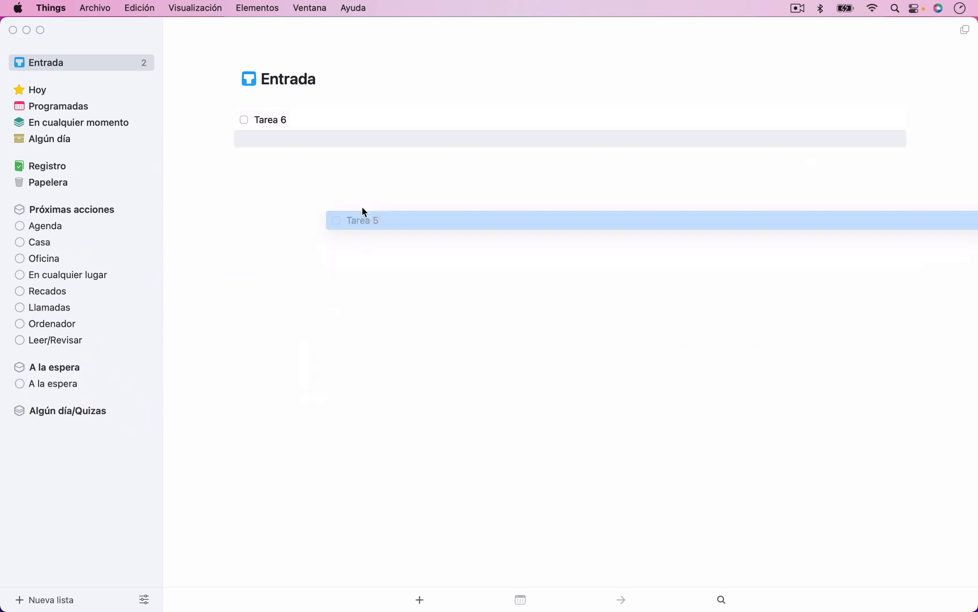
pyautogui.click(147, 411)
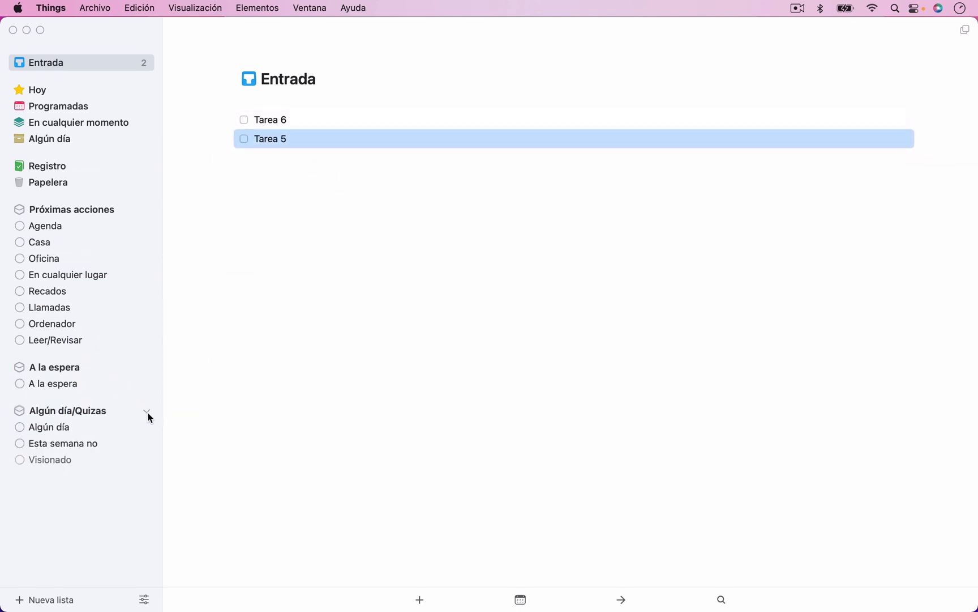
pyautogui.moveTo(268, 141); pyautogui.dragTo(71, 447)
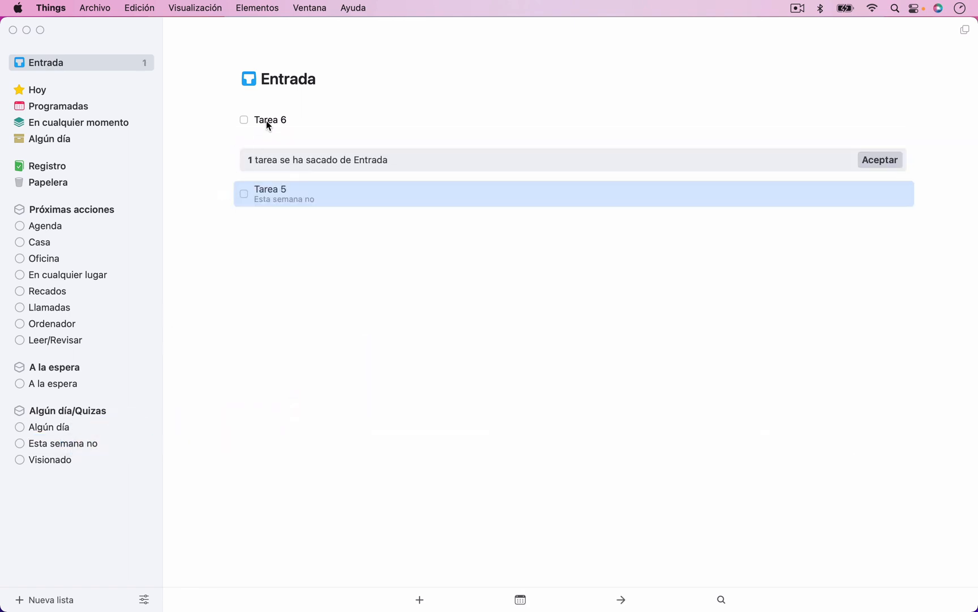
pyautogui.moveTo(269, 124); pyautogui.dragTo(59, 427)
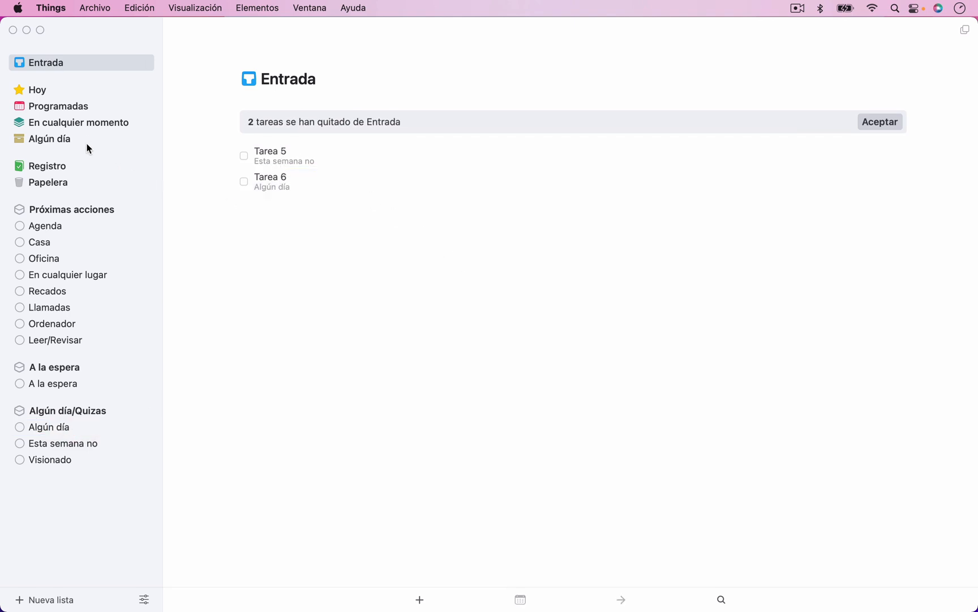
# Step: Assign Tarea 6 and Tarea 5 to the built-in Algún día list from their projects, and check En cualquier momento
pyautogui.click(83, 124)
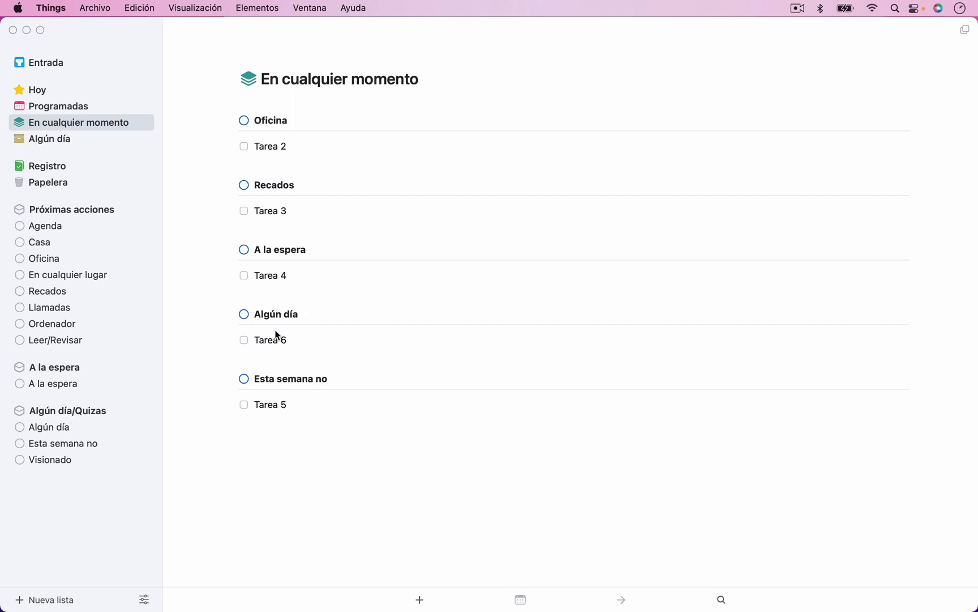
pyautogui.click(54, 430)
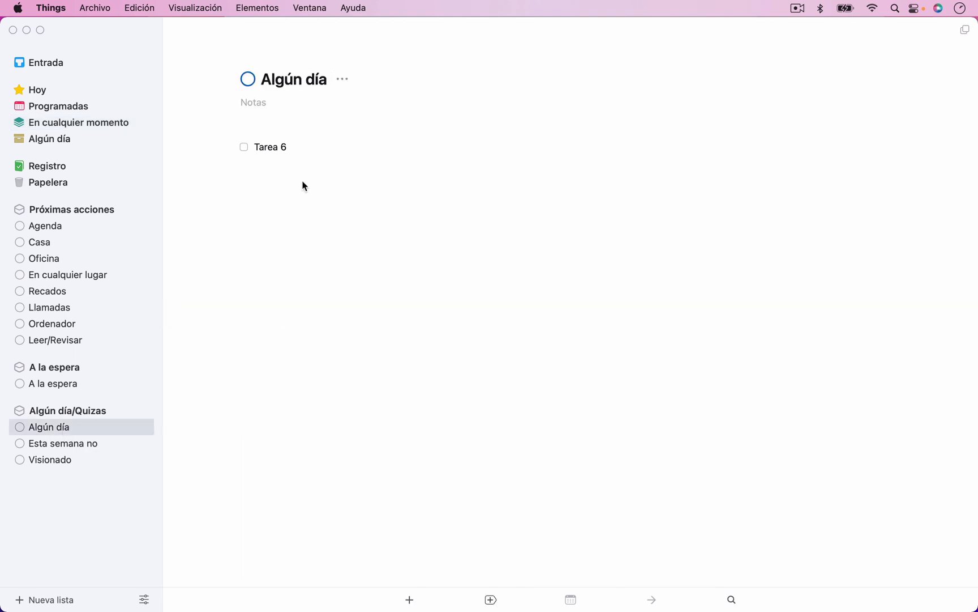
pyautogui.moveTo(270, 145); pyautogui.dragTo(81, 140)
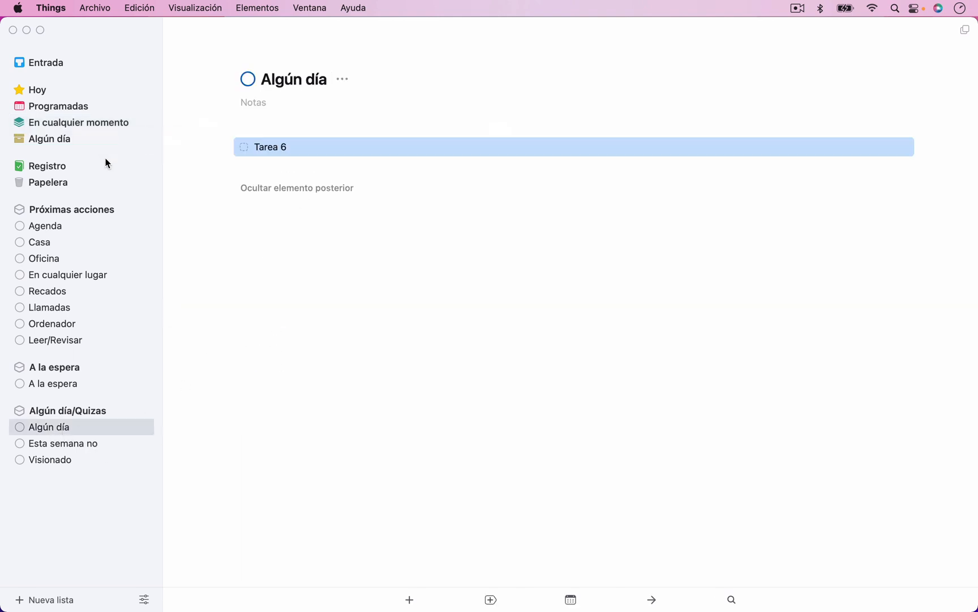
pyautogui.click(70, 444)
pyautogui.moveTo(257, 148); pyautogui.dragTo(49, 139)
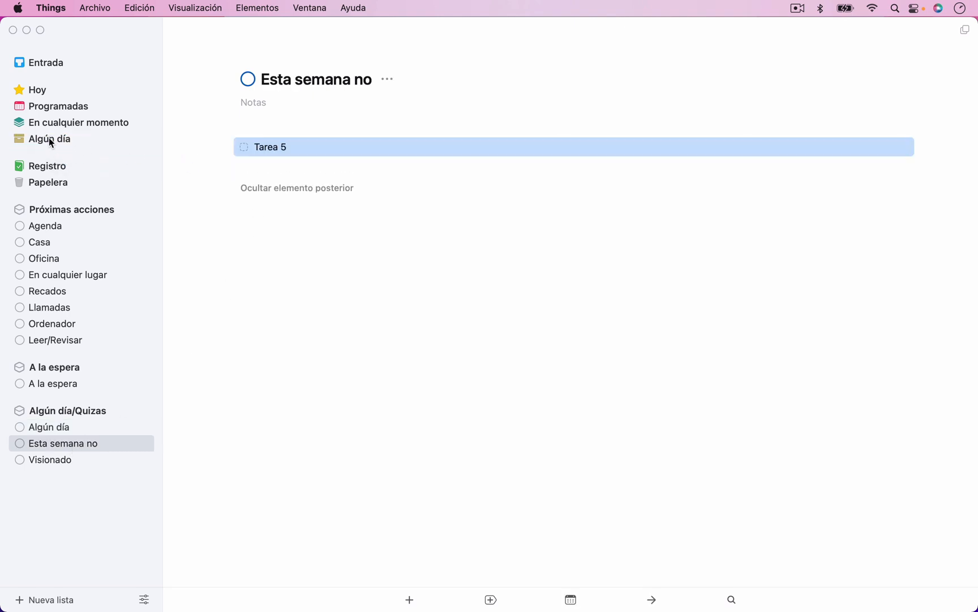
pyautogui.click(49, 138)
pyautogui.click(96, 125)
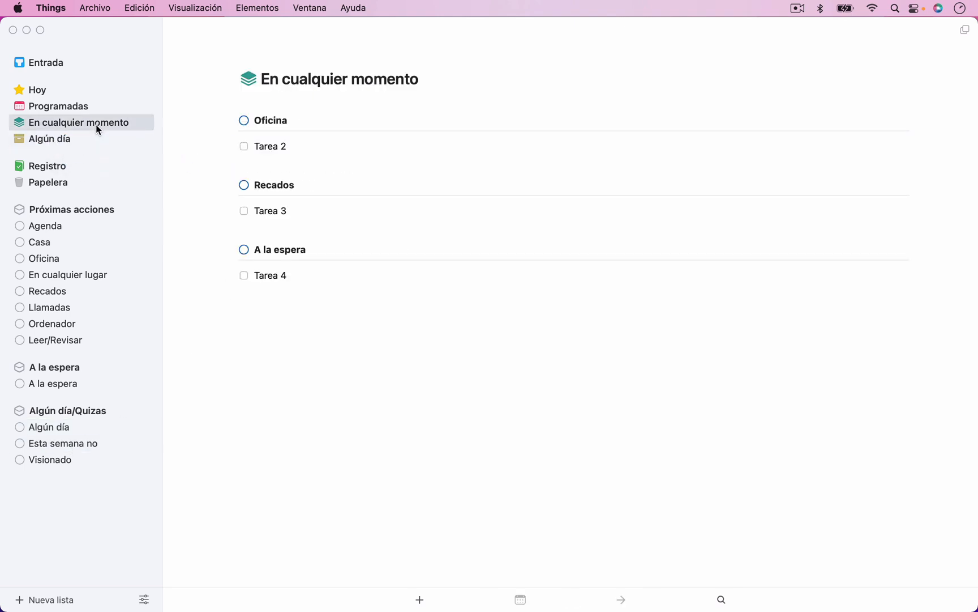
# Step: Review the Algún día, Esta semana no and Visionado projects, and compare the Algún día and En cualquier momento lists
pyautogui.click(56, 429)
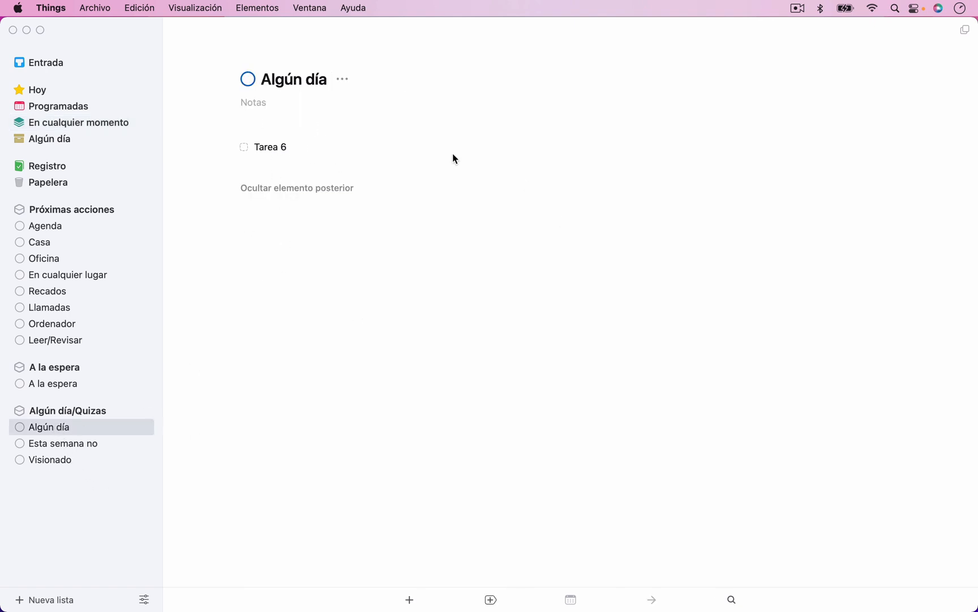
pyautogui.click(83, 442)
pyautogui.click(60, 461)
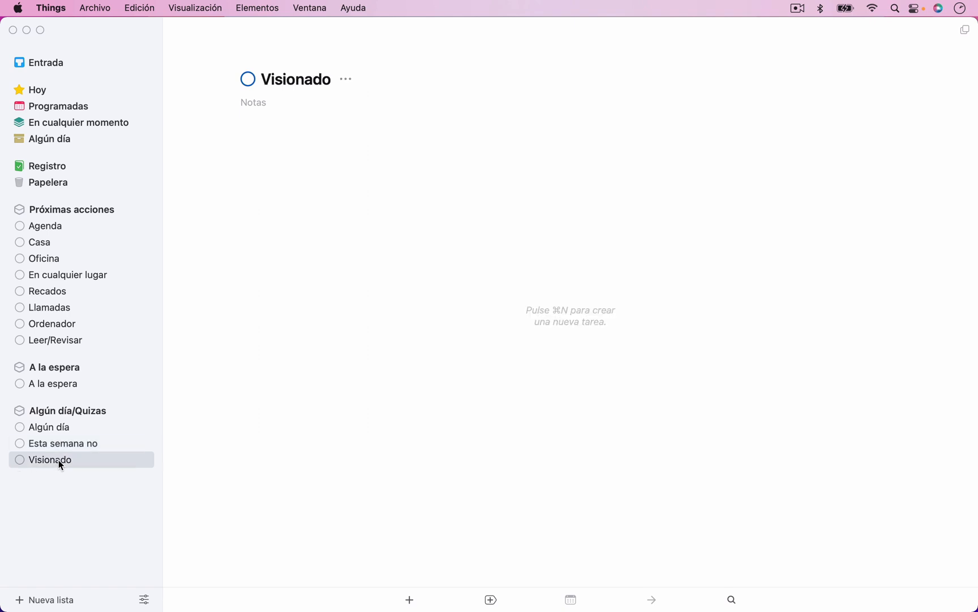
pyautogui.click(54, 428)
pyautogui.click(59, 444)
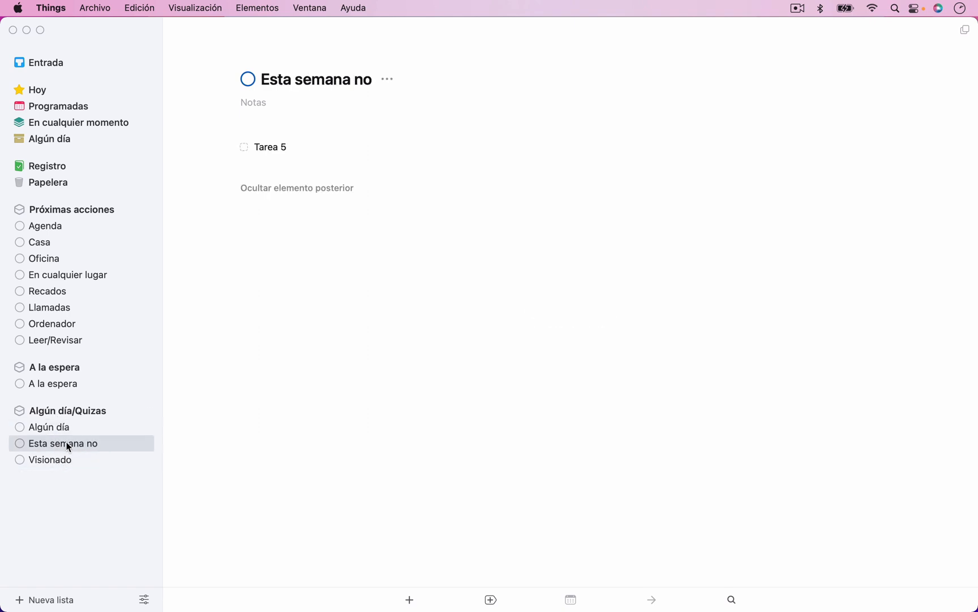
pyautogui.click(61, 459)
pyautogui.click(52, 137)
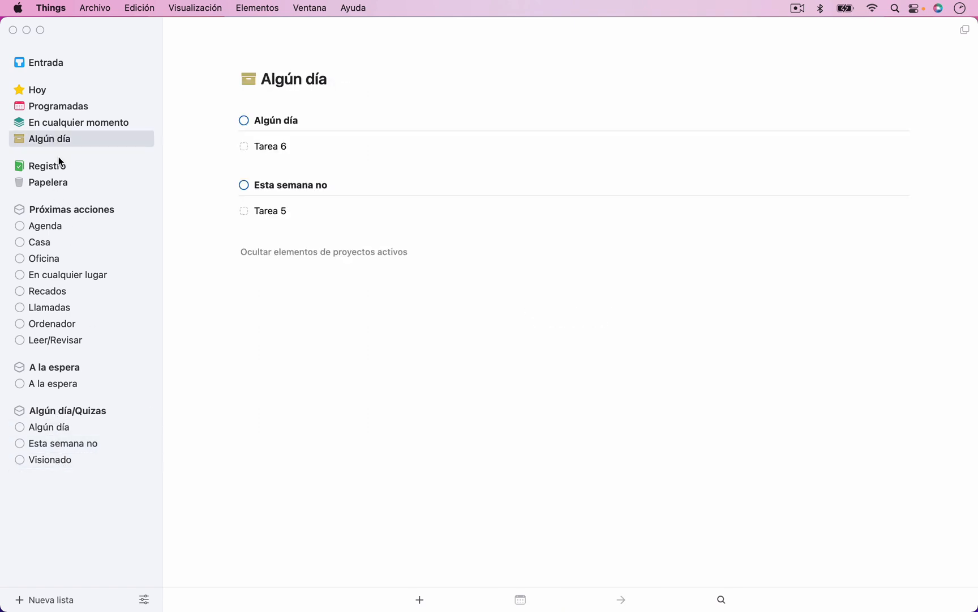
pyautogui.click(83, 122)
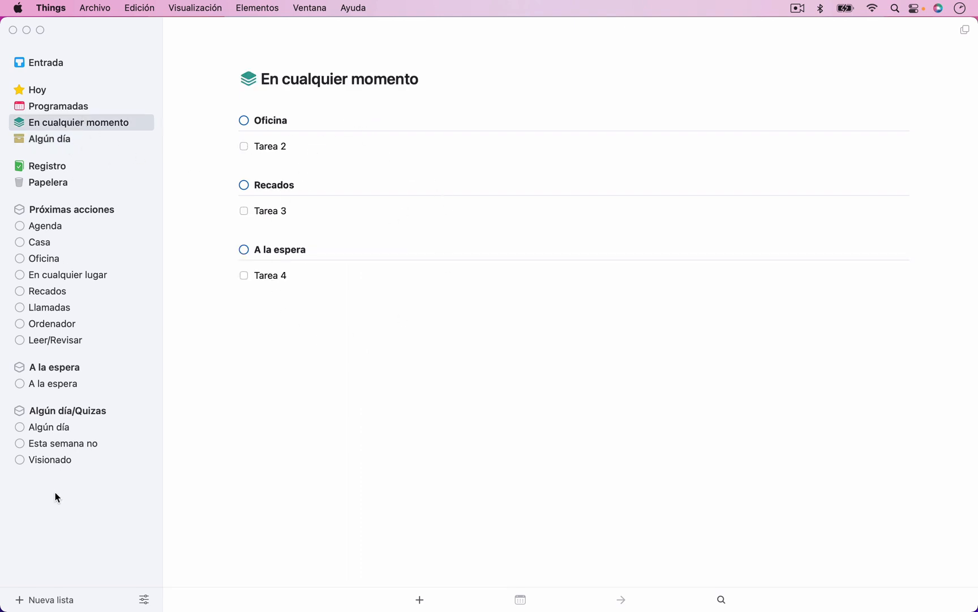
# Step: Remove the Algún día assignment from Tarea 5 in Esta semana no, check En cualquier momento, and return the task to Algún día
pyautogui.click(62, 444)
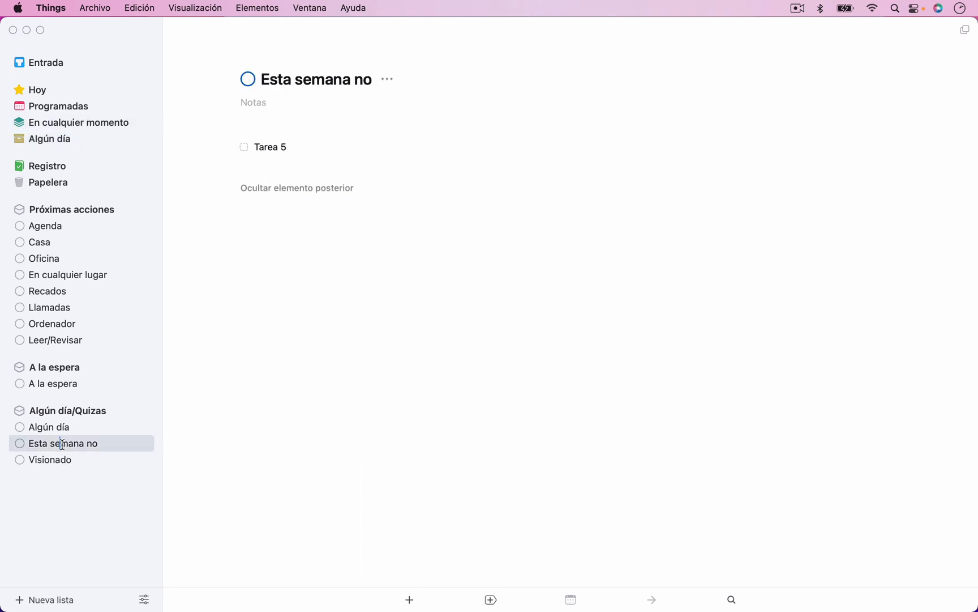
pyautogui.doubleClick(270, 142)
pyautogui.click(321, 234)
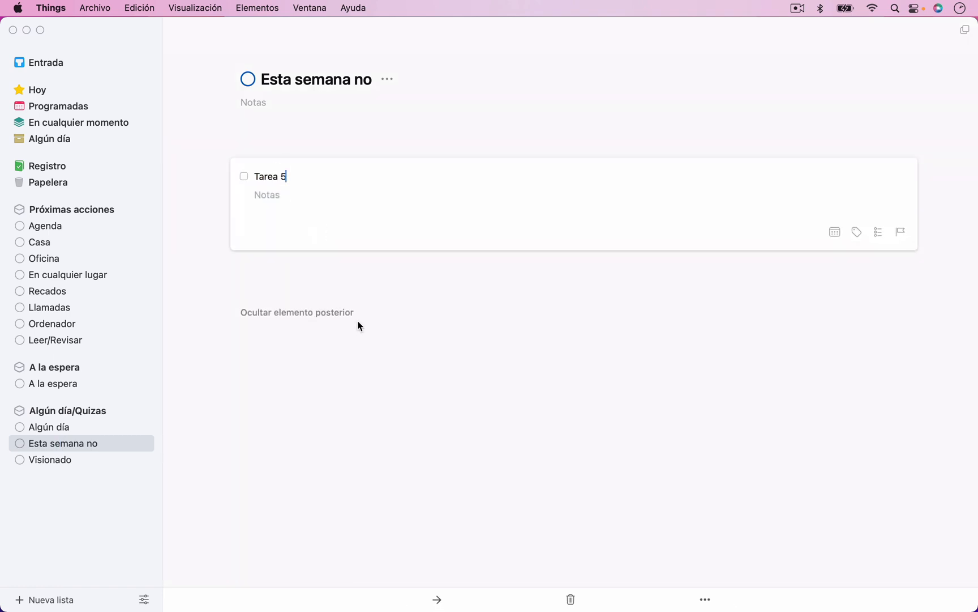
pyautogui.click(357, 322)
pyautogui.click(78, 126)
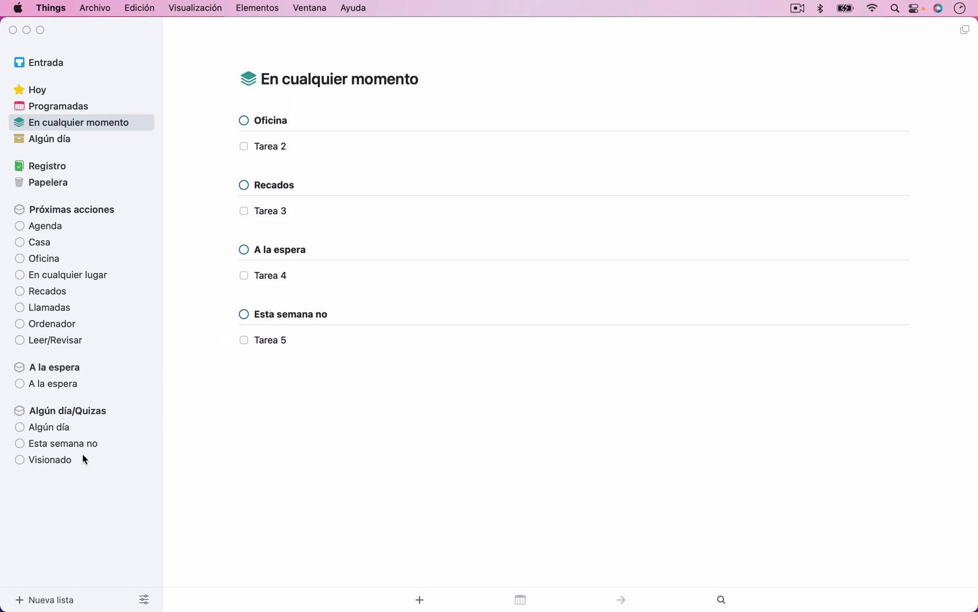
pyautogui.click(282, 342)
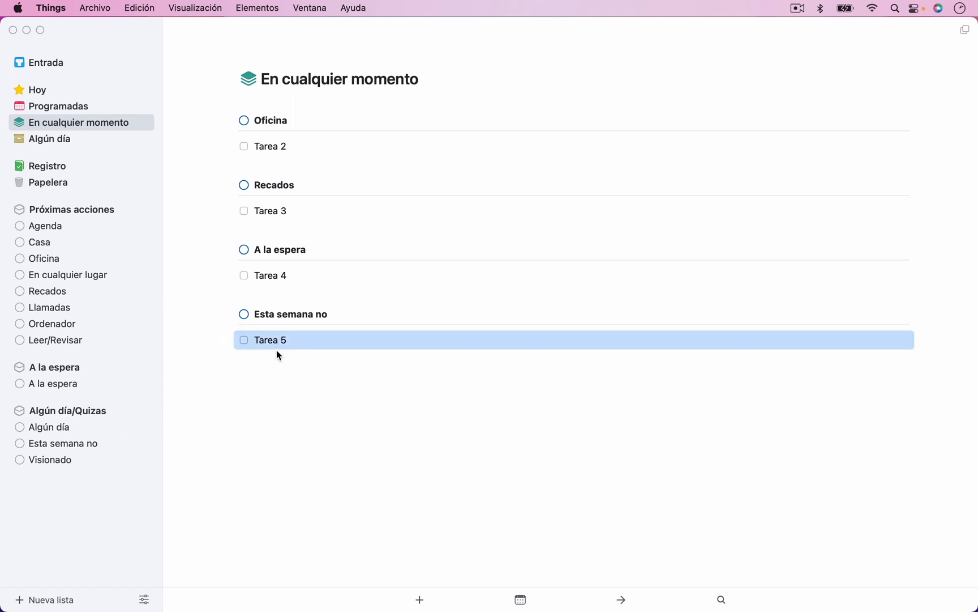
pyautogui.moveTo(277, 352); pyautogui.dragTo(54, 141)
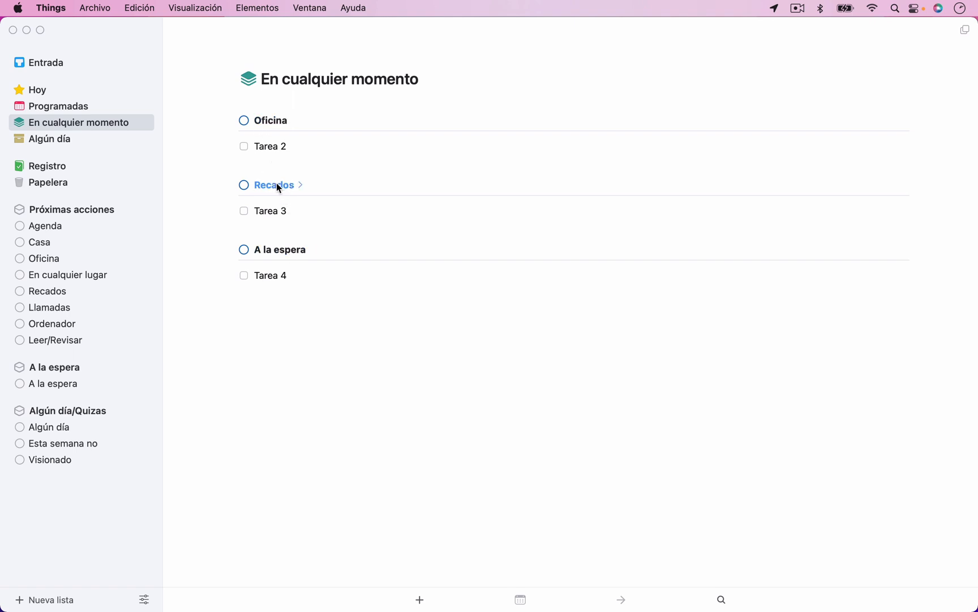
# Step: Look into the Oficina and Recados projects from their headings in En cualquier momento, returning to the list each time
pyautogui.click(271, 121)
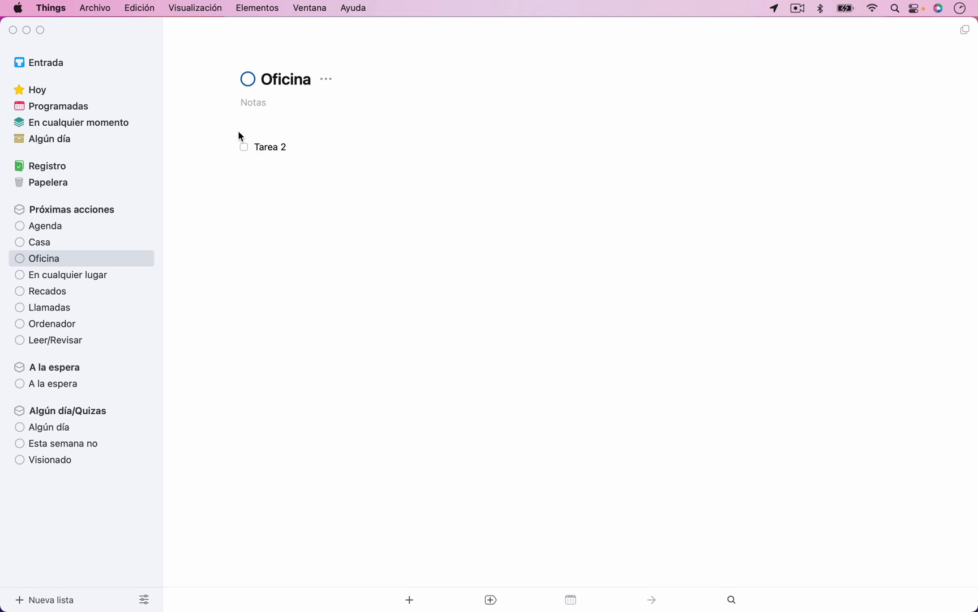
pyautogui.click(111, 123)
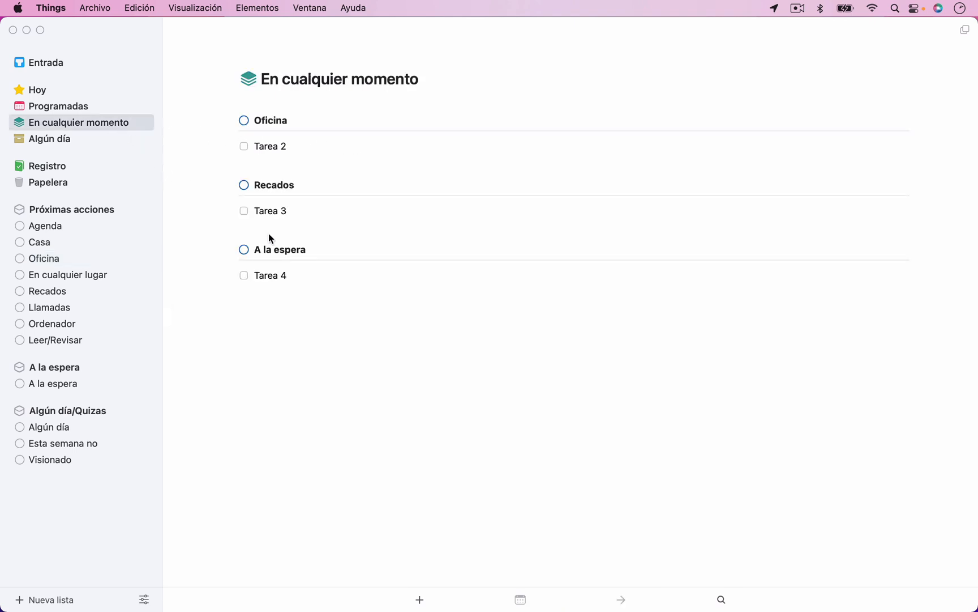
pyautogui.click(274, 186)
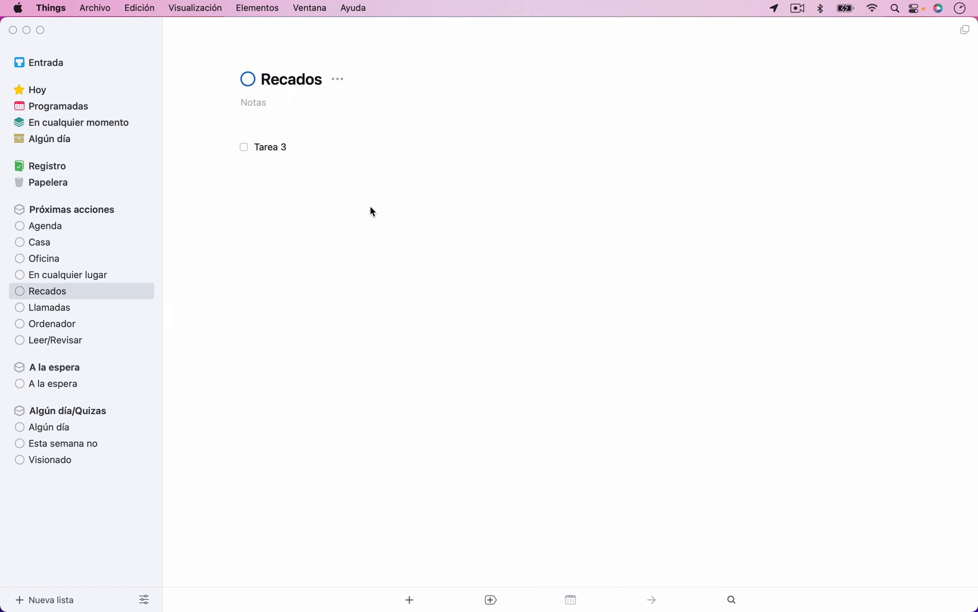
pyautogui.click(84, 123)
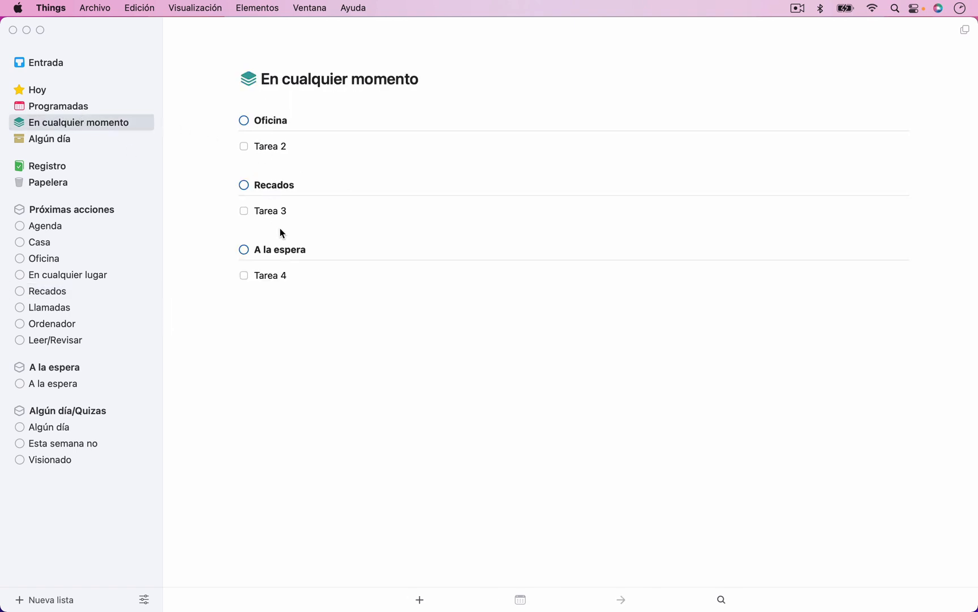
# Step: Move Tarea 2 from Oficina to Recados within En cualquier momento, undo the move, and repeat it
pyautogui.moveTo(289, 156); pyautogui.dragTo(288, 205)
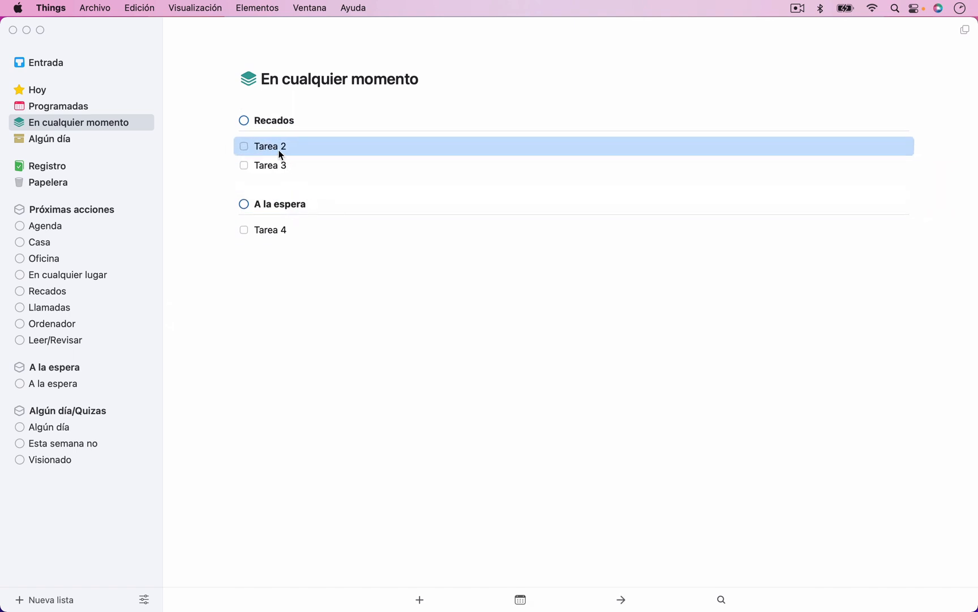
pyautogui.press('super+z')
pyautogui.moveTo(271, 146); pyautogui.dragTo(296, 197)
# Step: Collapse the Próximas acciones, A la espera and Algún día/Quizas areas
pyautogui.click(147, 211)
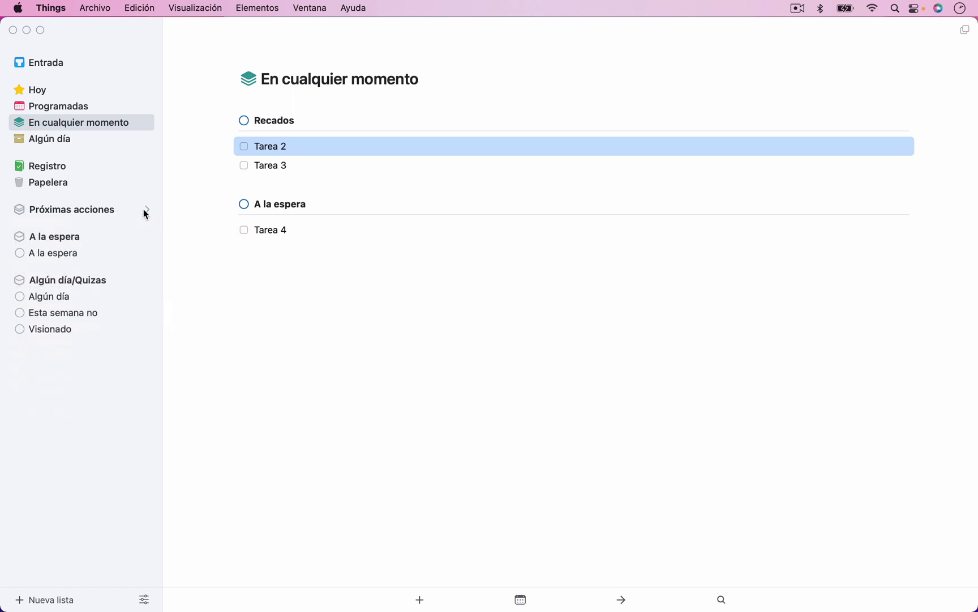
pyautogui.click(147, 237)
pyautogui.click(147, 263)
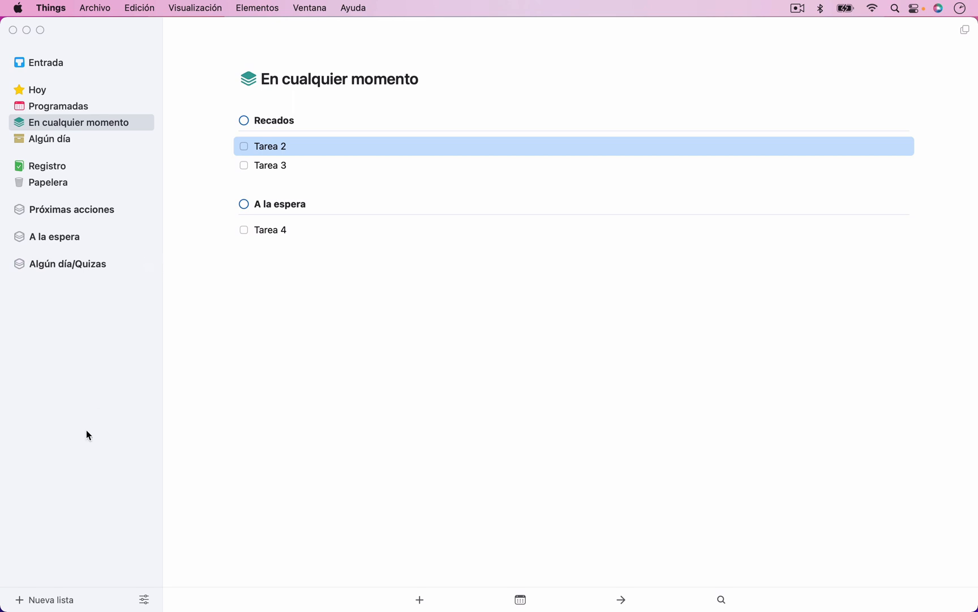
# Step: Create a new area named Proyectos, correcting the misspelled second letter of its title
pyautogui.click(45, 604)
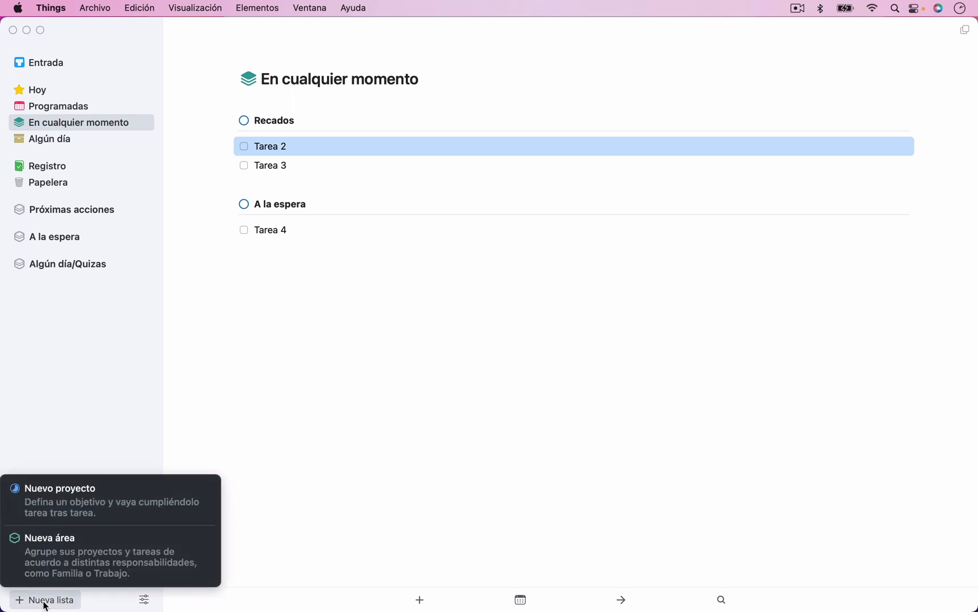
pyautogui.click(60, 554)
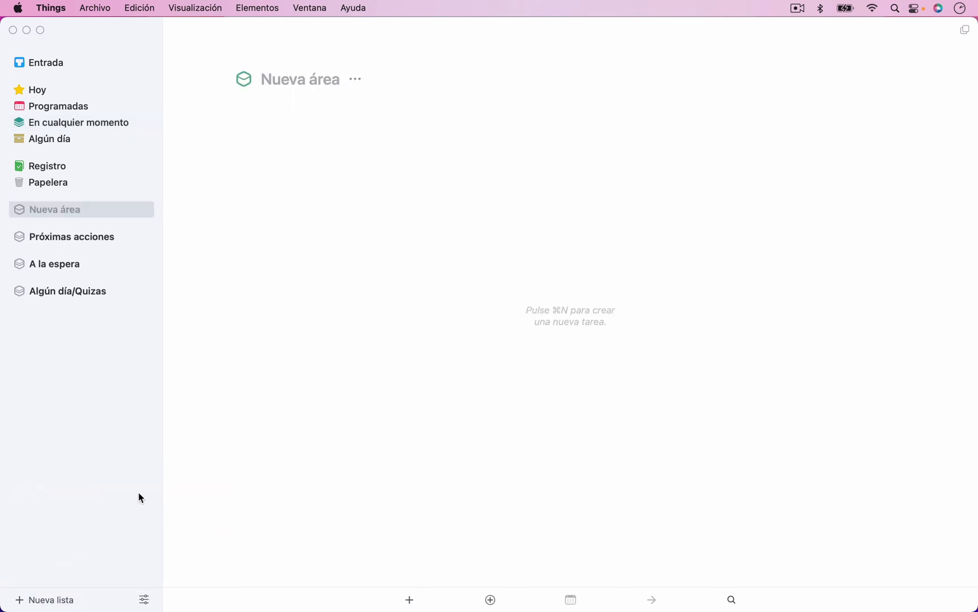
pyautogui.write('Pto')
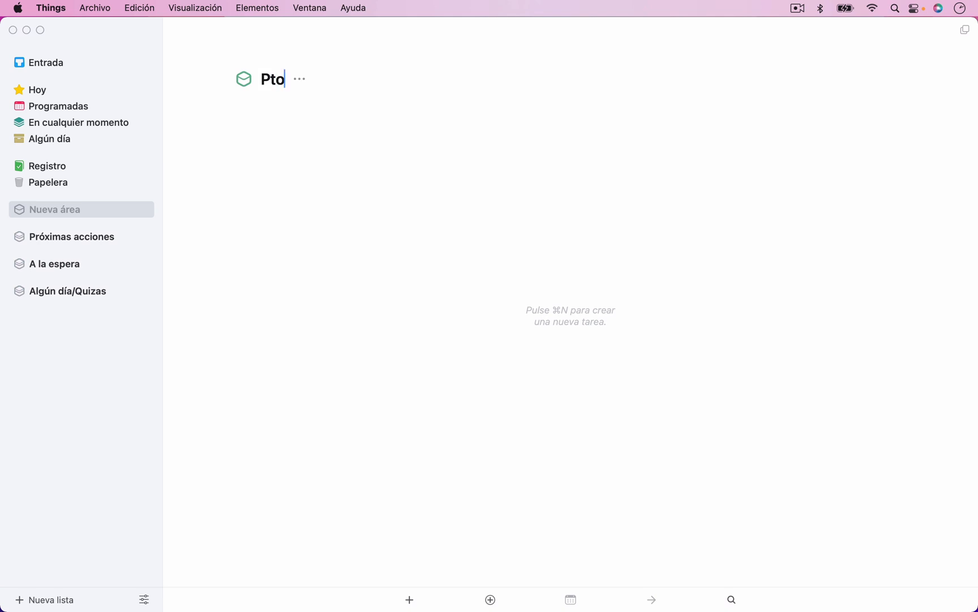
pyautogui.write('yectos')
pyautogui.press('Return')
pyautogui.click(275, 79)
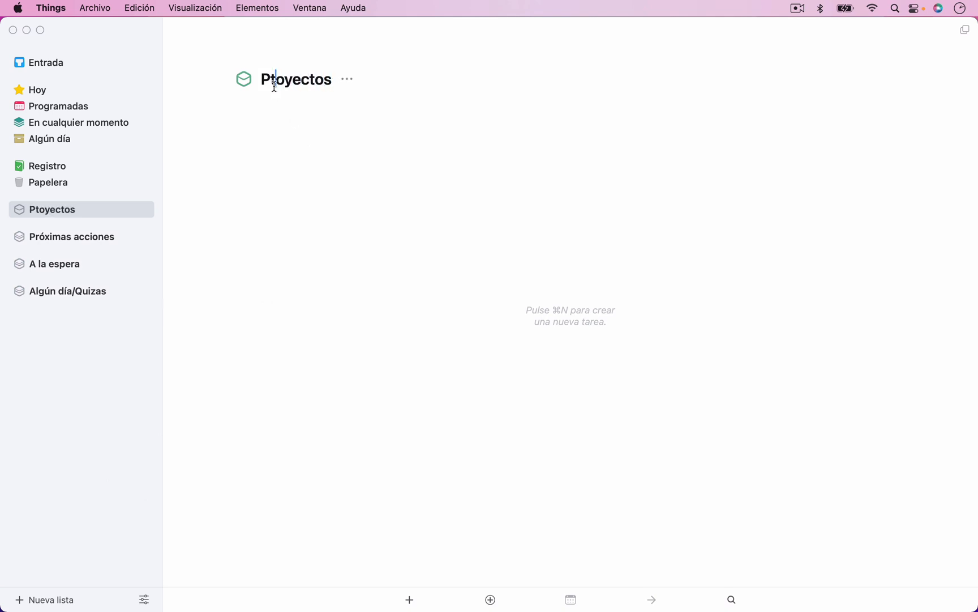
pyautogui.press('BackSpace')
pyautogui.write('r')
pyautogui.click(315, 224)
# Step: Add a task named Proyecto 1 to the Proyectos area and place the area between A la espera and Algún día/Quizas
pyautogui.click(409, 602)
pyautogui.click(382, 480)
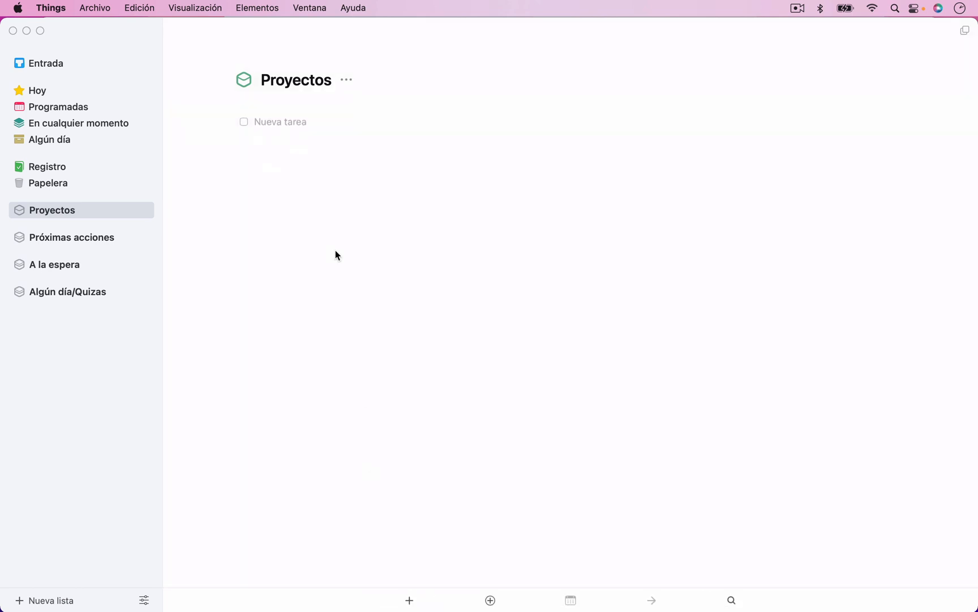
pyautogui.doubleClick(285, 121)
pyautogui.write('P')
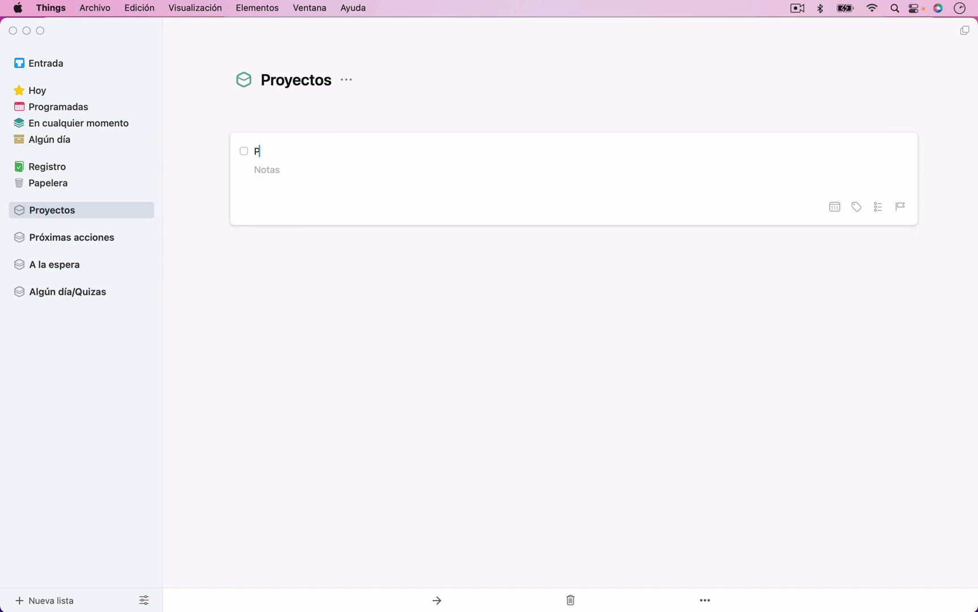
pyautogui.write('royecto 1')
pyautogui.click(395, 266)
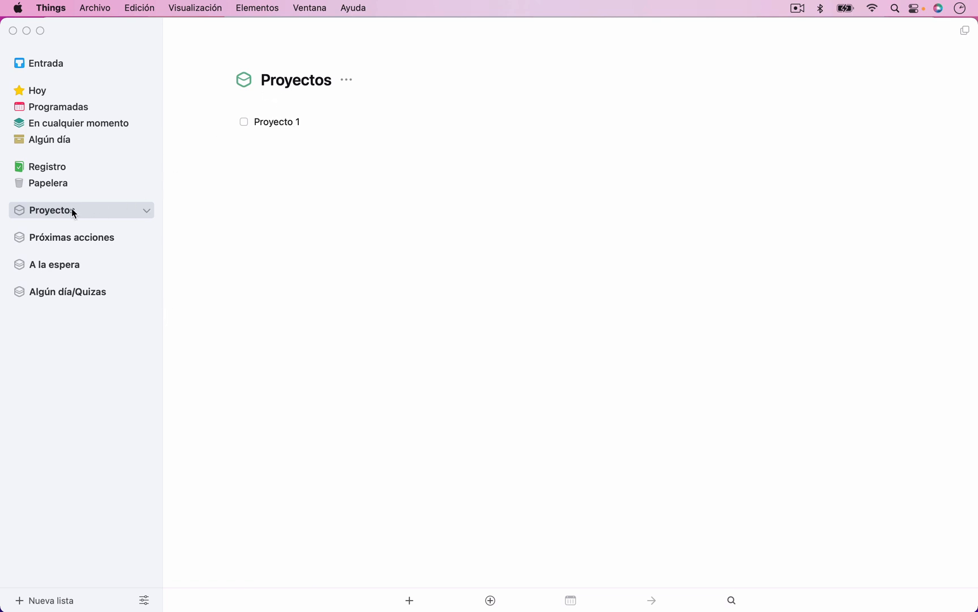
pyautogui.moveTo(66, 211); pyautogui.dragTo(59, 266)
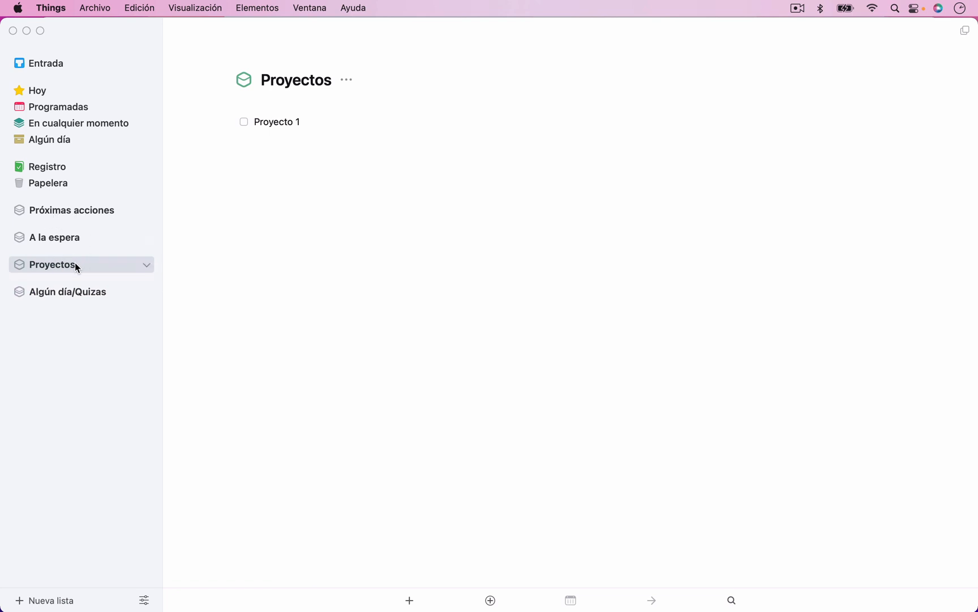
# Step: Review the Próximas acciones area, the En cualquier momento list, and the A la espera and Proyectos areas
pyautogui.click(56, 211)
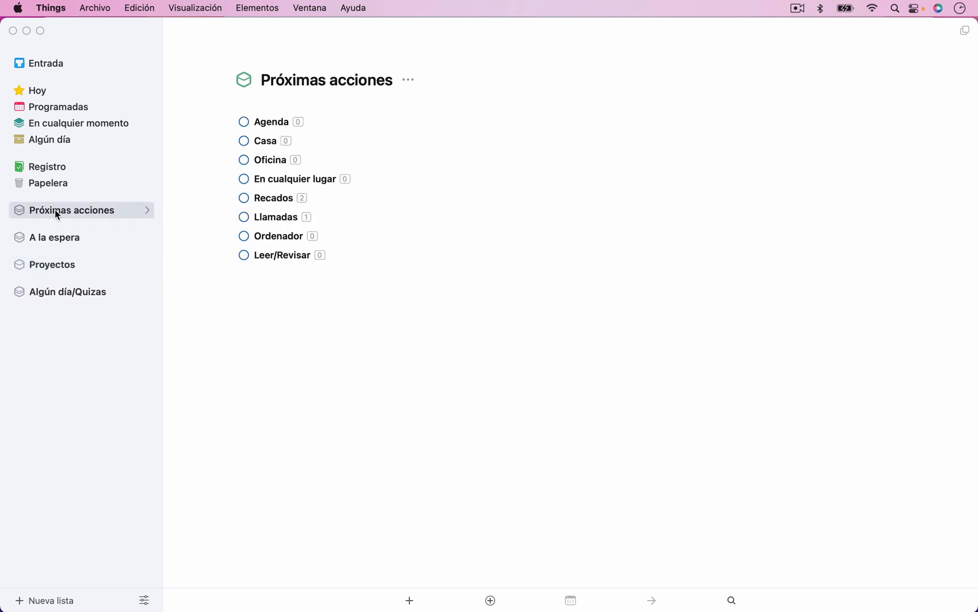
pyautogui.click(68, 128)
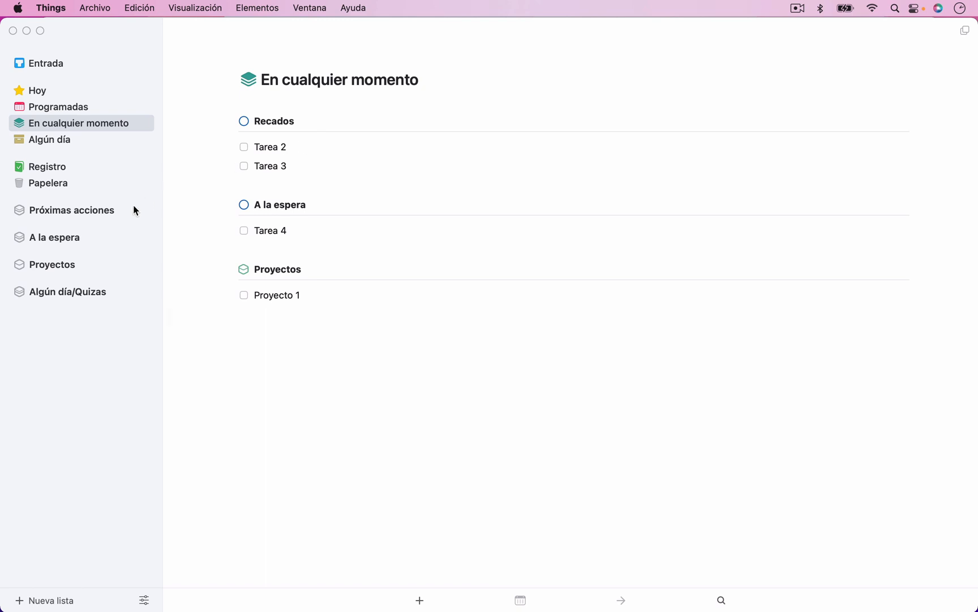
pyautogui.click(88, 238)
pyautogui.click(78, 272)
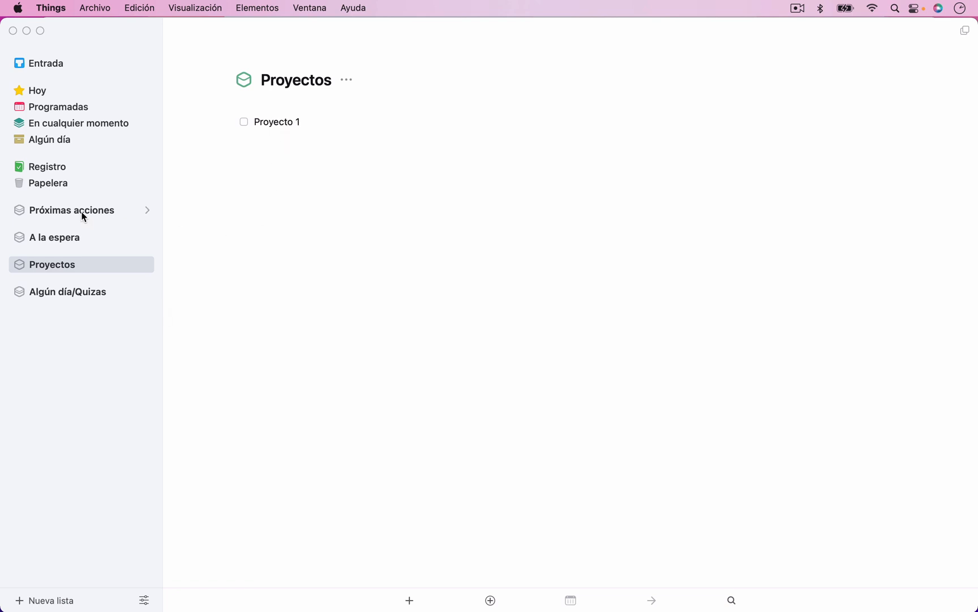
# Step: Add a task named Tarea Proyecto 1 to the Entrada inbox
pyautogui.click(50, 67)
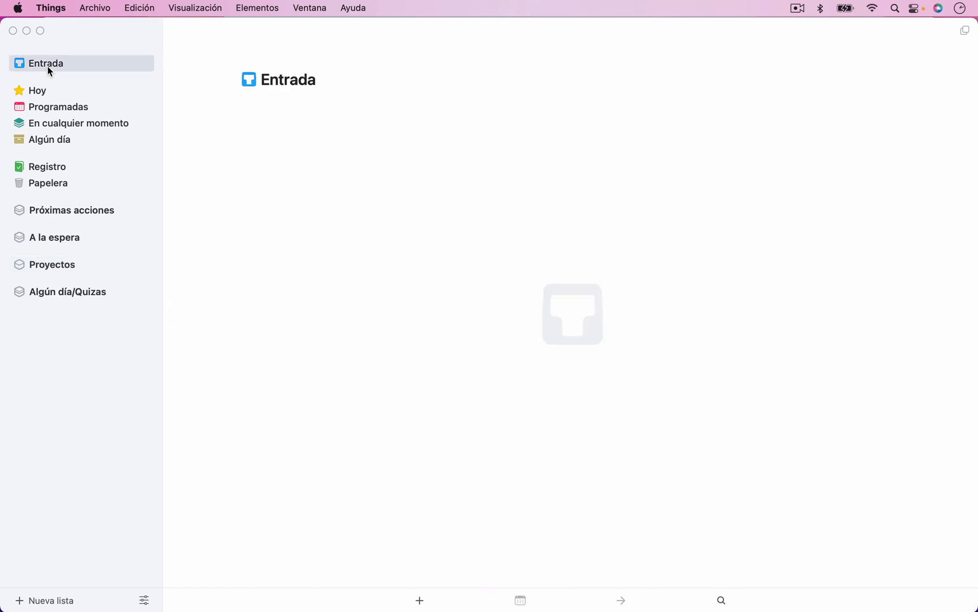
pyautogui.click(432, 603)
pyautogui.write('Tar')
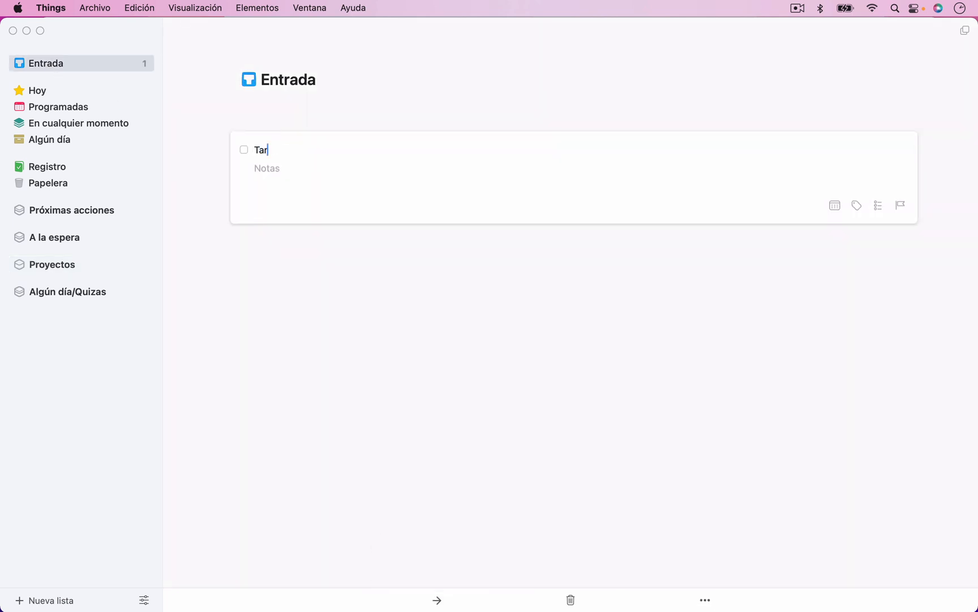
pyautogui.write('ea Pro')
pyautogui.write('yecto 1')
pyautogui.press('Return')
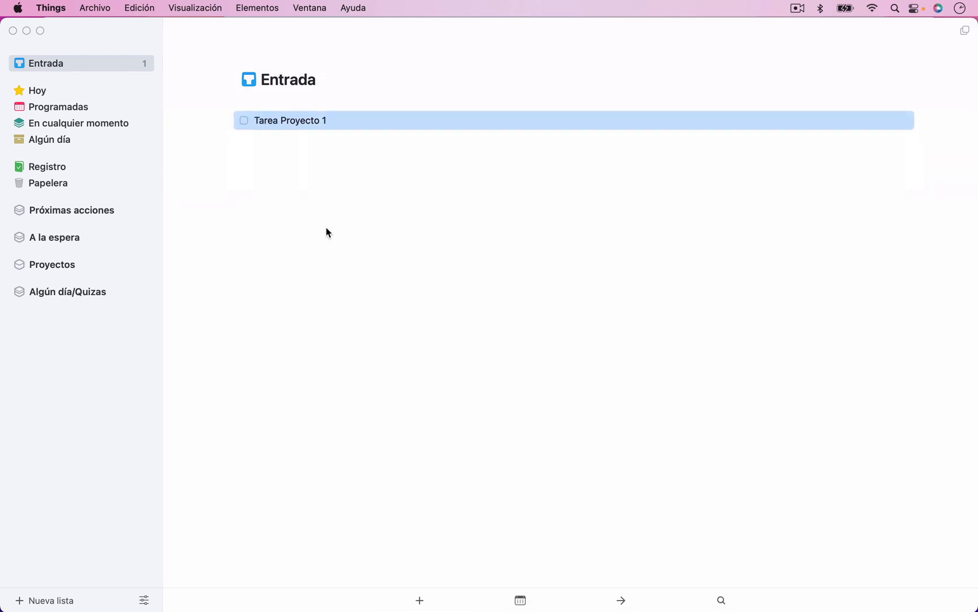
# Step: Expand the Próximas acciones area, move Tarea Proyecto 1 from Entrada into Ordenador, and open that project
pyautogui.click(149, 210)
pyautogui.moveTo(277, 120); pyautogui.dragTo(51, 324)
pyautogui.click(50, 323)
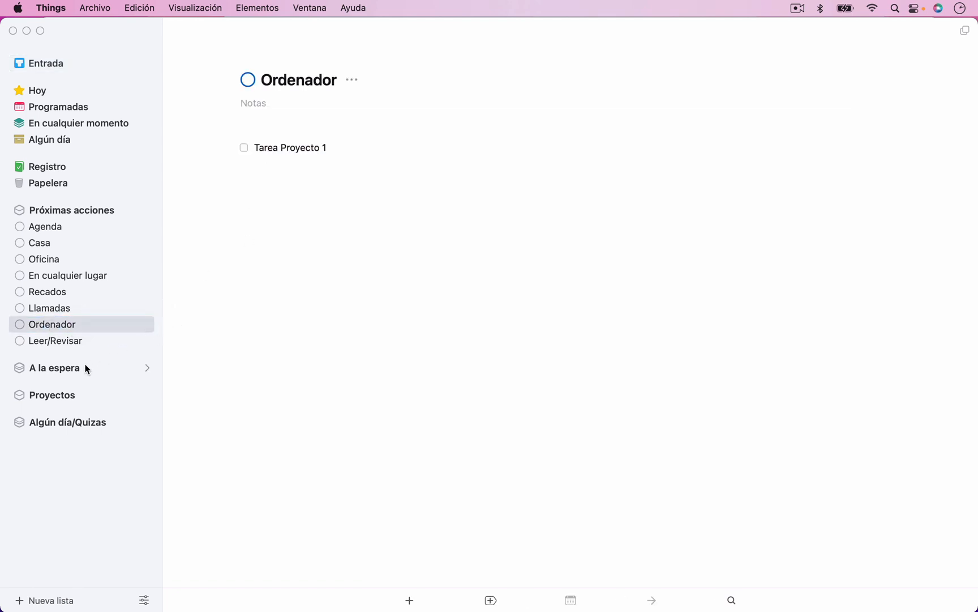
# Step: Compare the Proyecto 1 entry in the Proyectos area with its related task in Ordenador
pyautogui.click(65, 397)
pyautogui.click(288, 122)
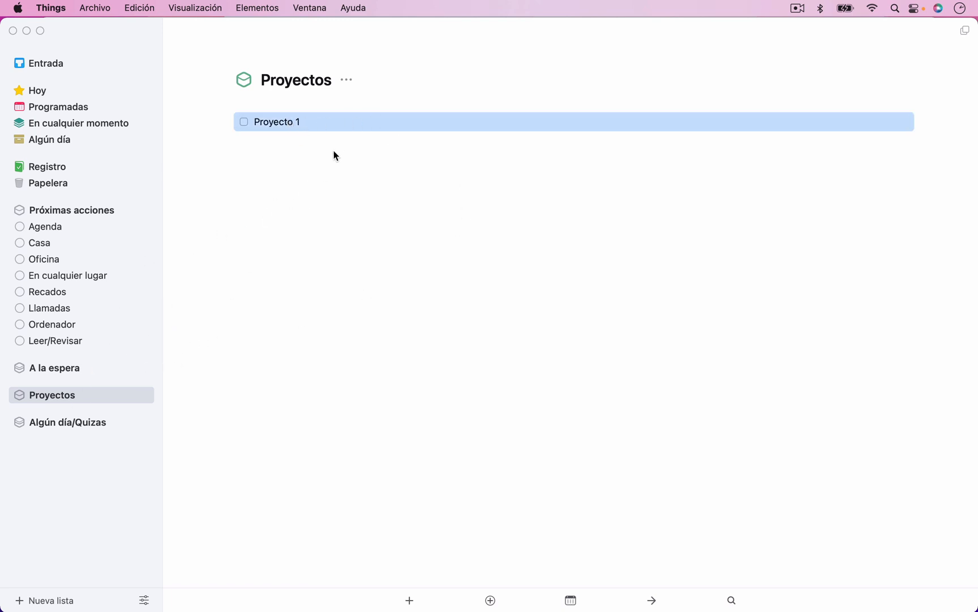
pyautogui.click(59, 326)
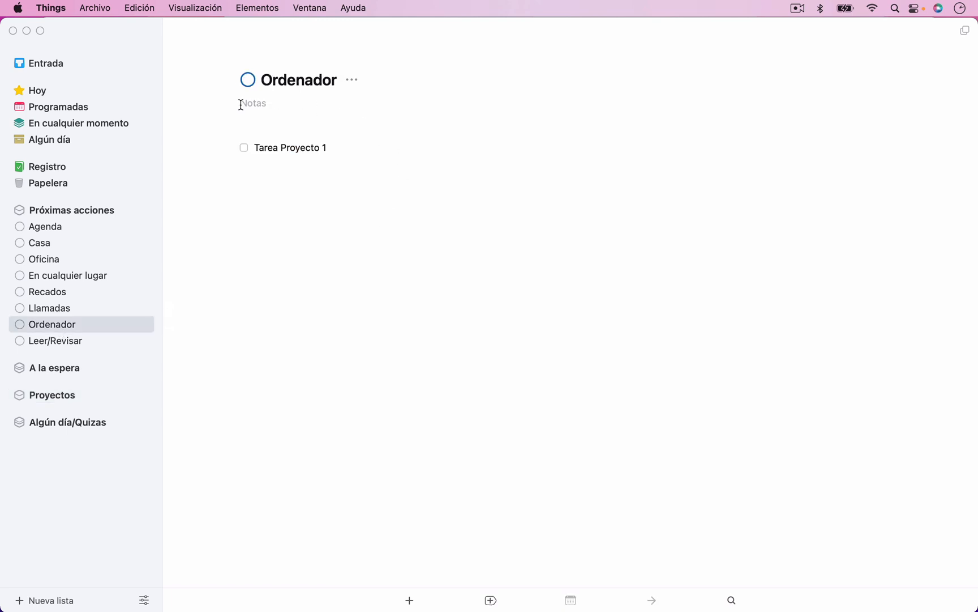
pyautogui.click(68, 397)
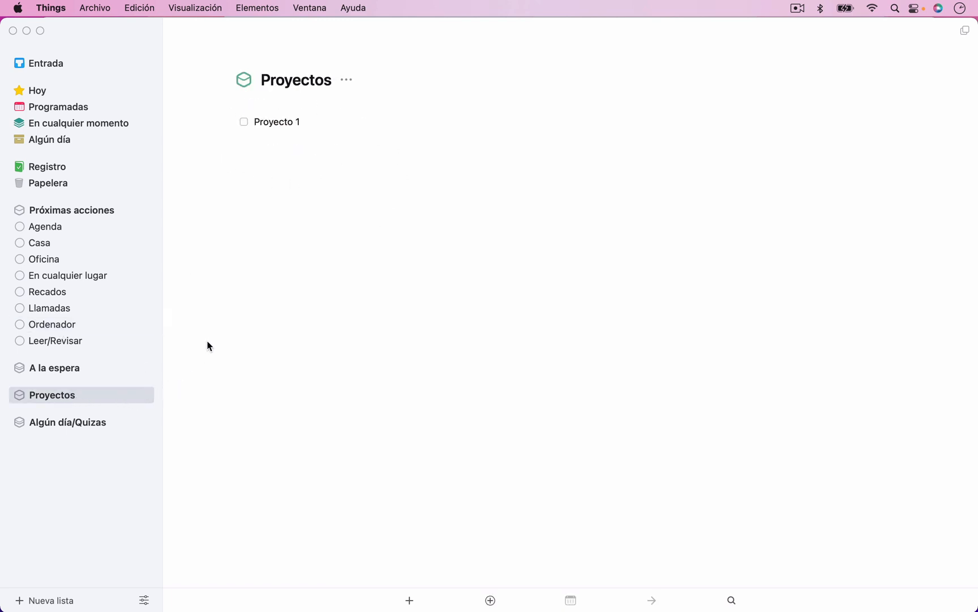
# Step: Rename the task in Ordenador as Tarea (Proyecto 1), putting the project name in parentheses
pyautogui.click(67, 327)
pyautogui.doubleClick(288, 150)
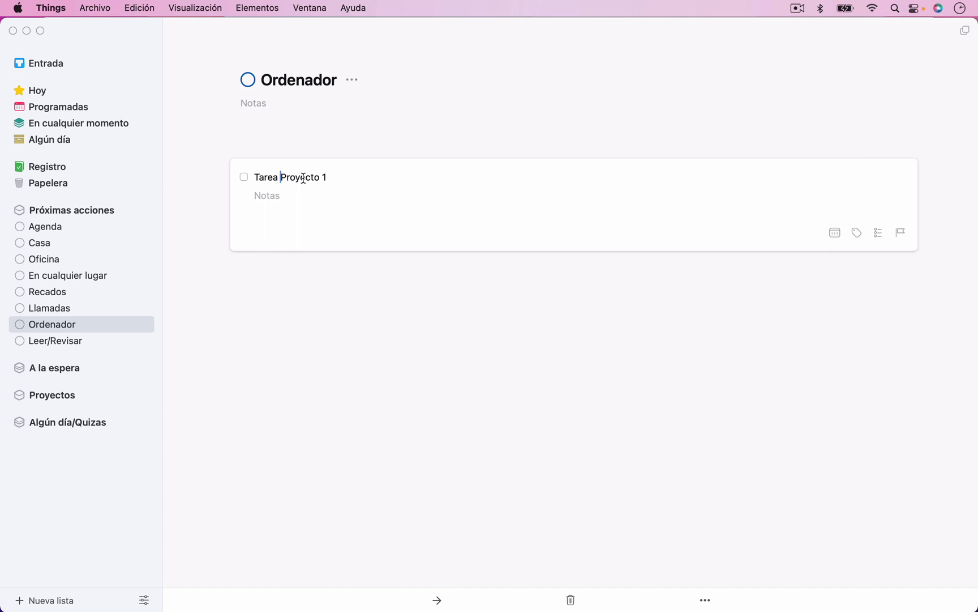
pyautogui.write('(')
pyautogui.press('super+Right')
pyautogui.write(')')
# Step: Create a new tag named Proyecto 1 on the Tarea (Proyecto 1) task and close the task
pyautogui.click(855, 234)
pyautogui.write('P')
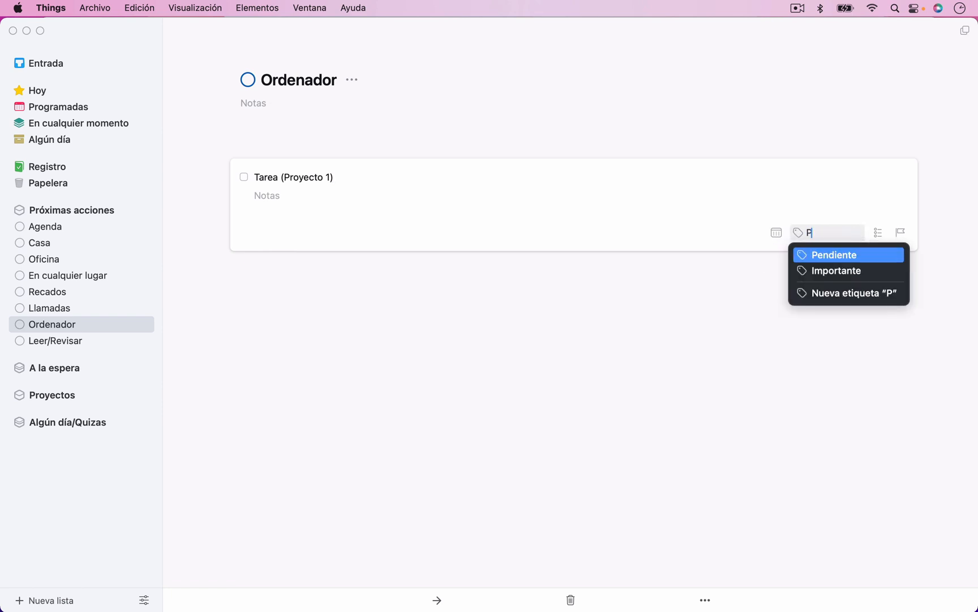
pyautogui.write('royecto 1')
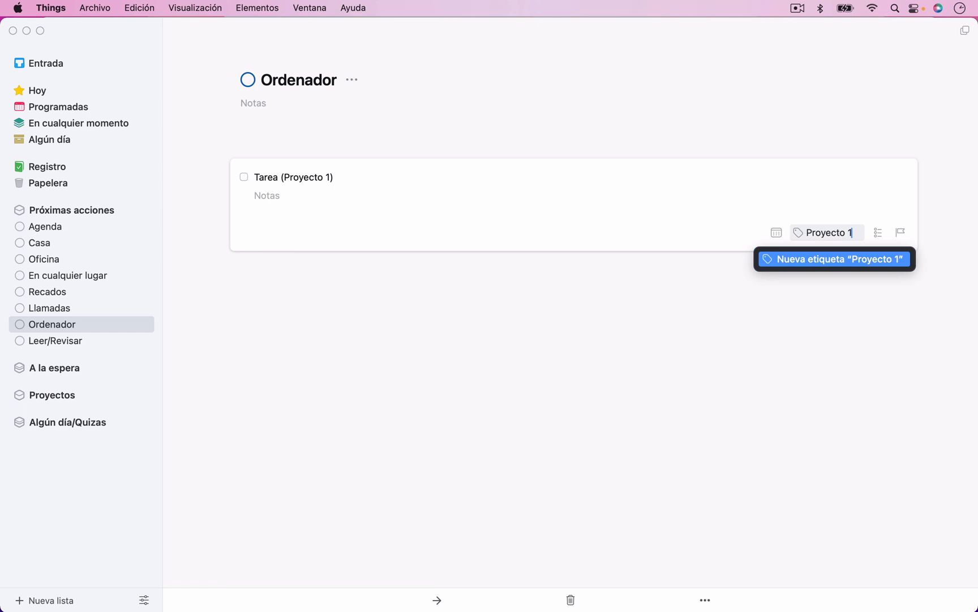
pyautogui.press('Return')
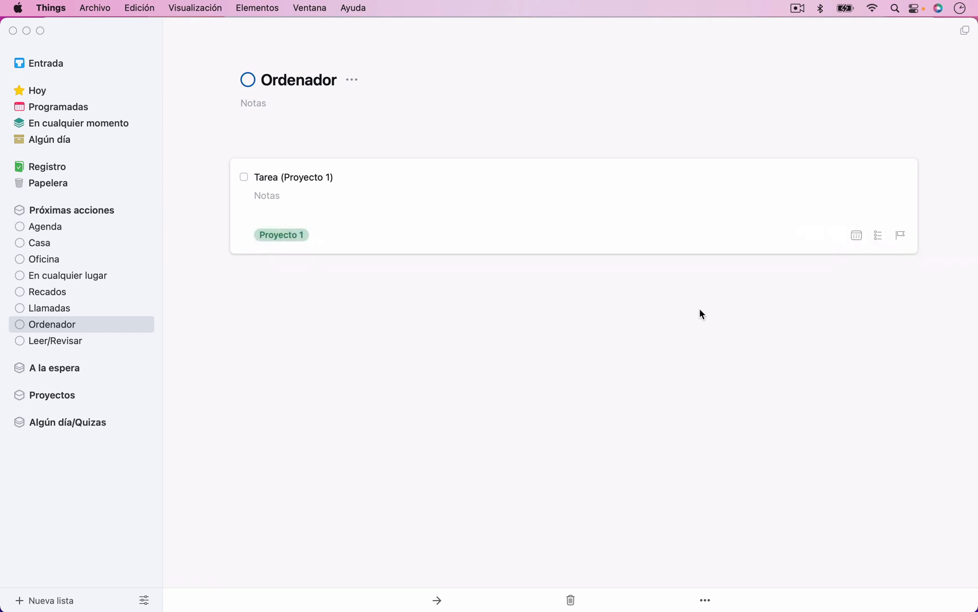
pyautogui.click(673, 310)
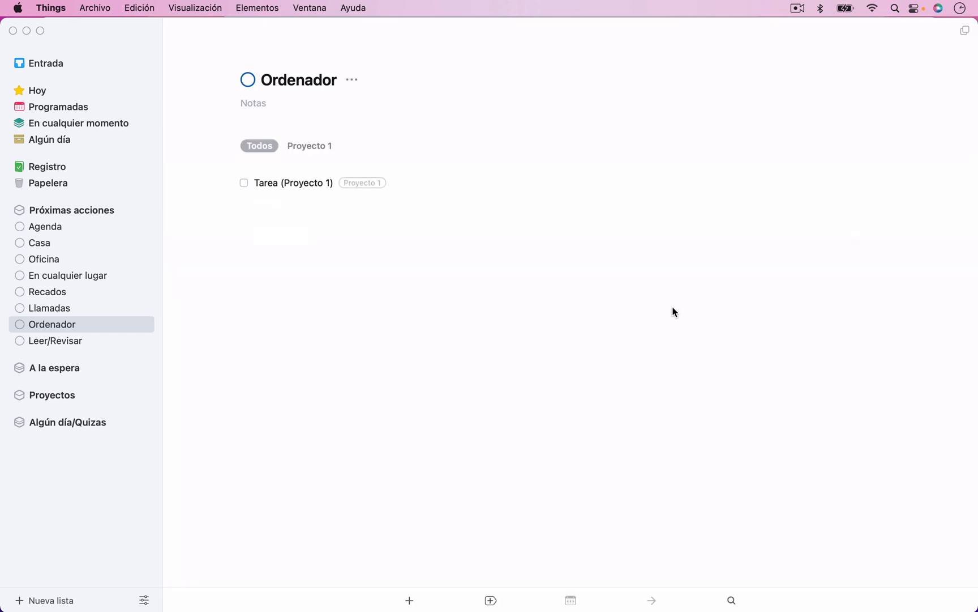
# Step: Switch the Ordenador project between the Proyecto 1 tag filter and Todos, ending on Proyecto 1
pyautogui.click(311, 148)
pyautogui.click(272, 148)
pyautogui.click(323, 148)
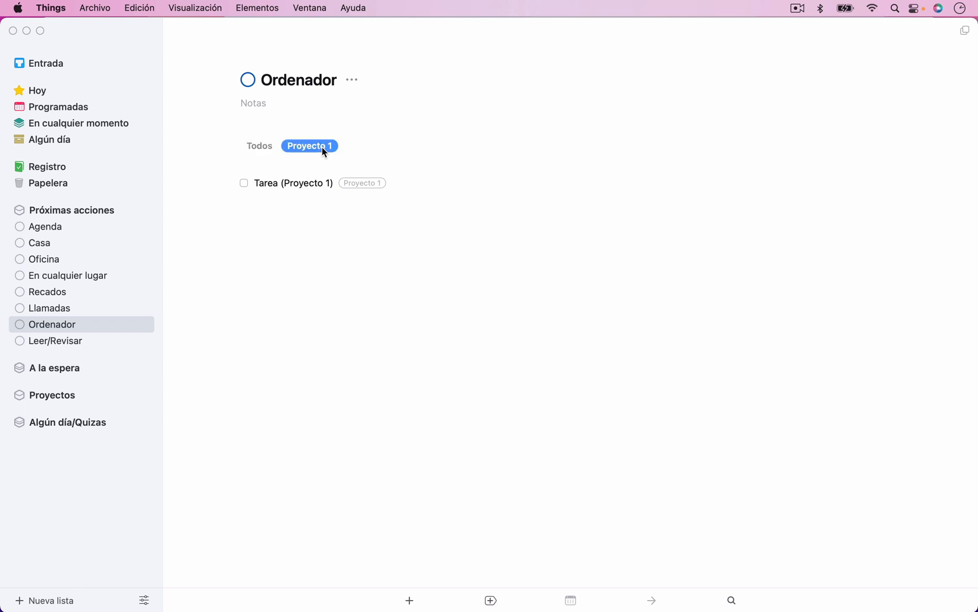
pyautogui.click(262, 150)
pyautogui.click(332, 146)
# Step: Filter En cualquier momento by the Proyecto 1 tag, return to Todos, and select Tarea 2 under Recados
pyautogui.click(71, 124)
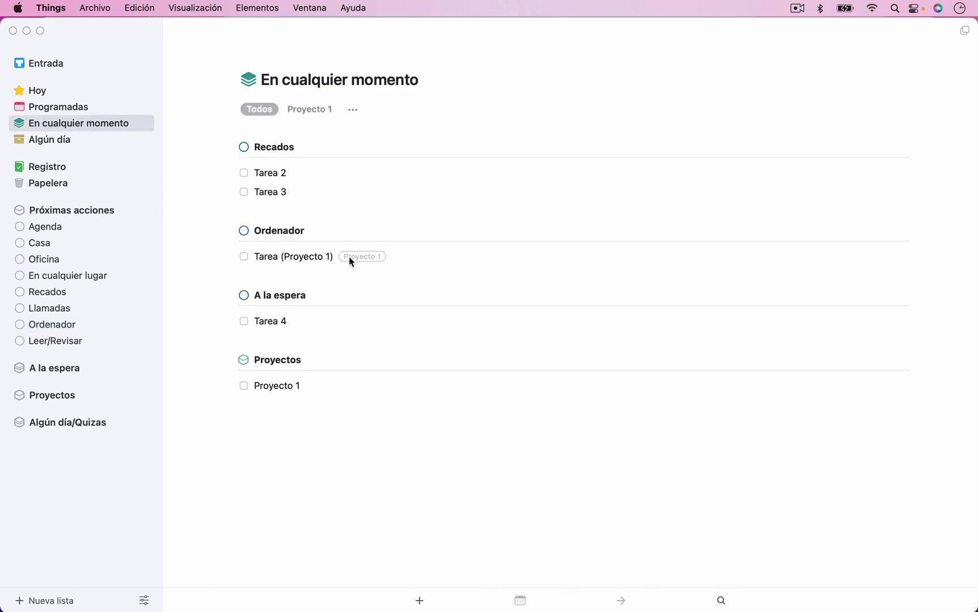
pyautogui.click(311, 112)
pyautogui.click(263, 108)
pyautogui.click(325, 112)
pyautogui.click(269, 108)
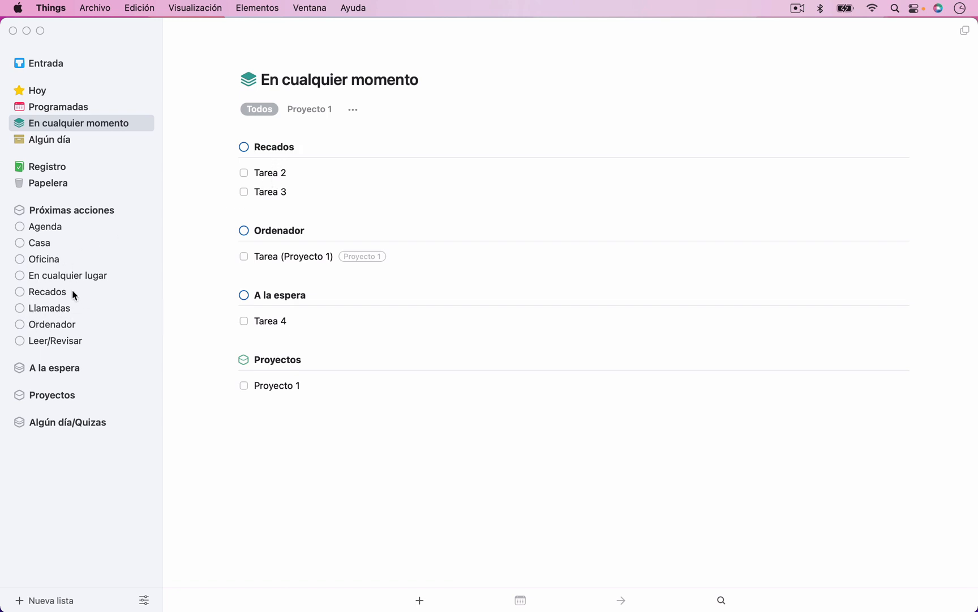
pyautogui.click(274, 177)
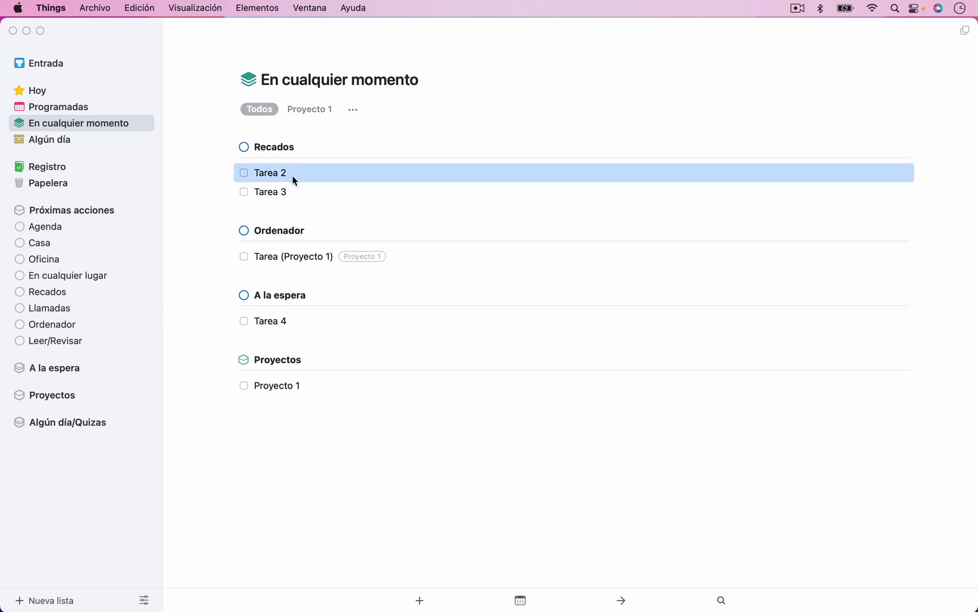